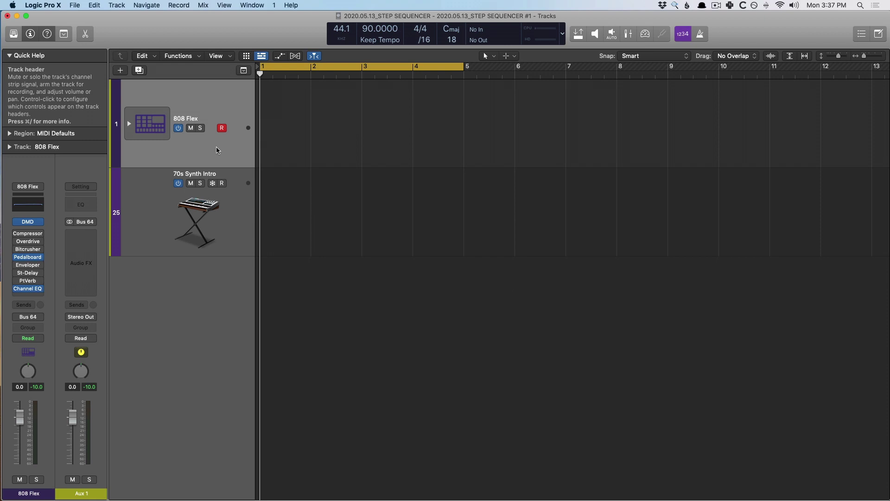
# Open the 808 Flex Step Sequencer and switch on the first Kick 1 step, creating a 4-bar pattern region
pyautogui.rightClick(275, 126)
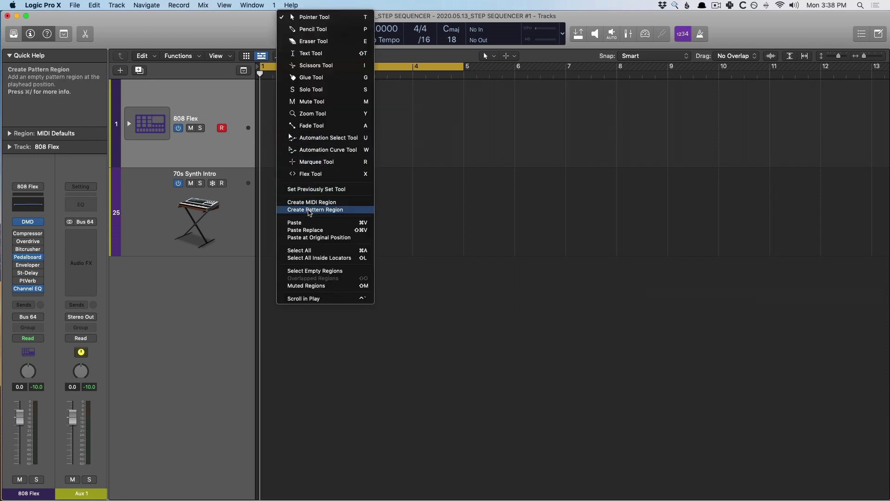
pyautogui.click(185, 24)
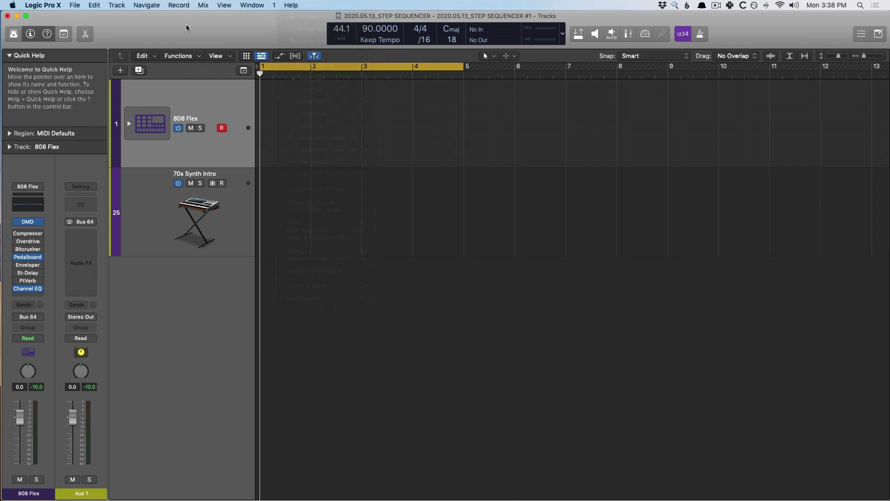
pyautogui.click(84, 34)
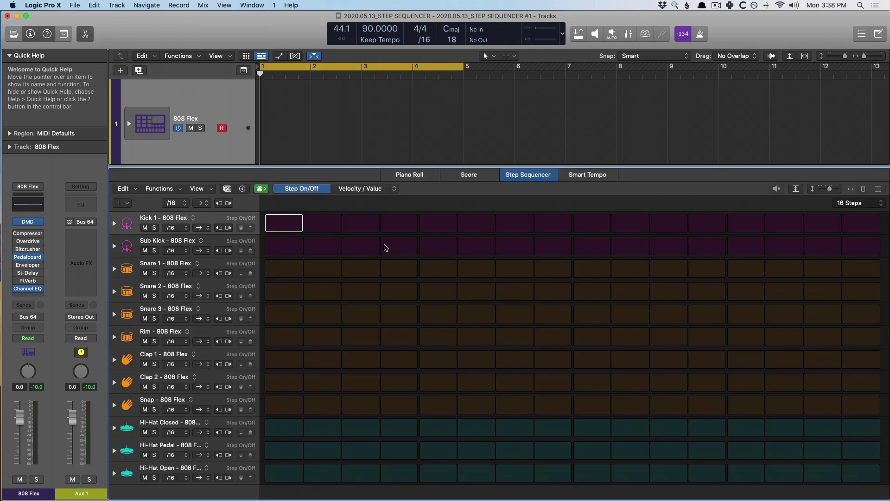
pyautogui.click(410, 175)
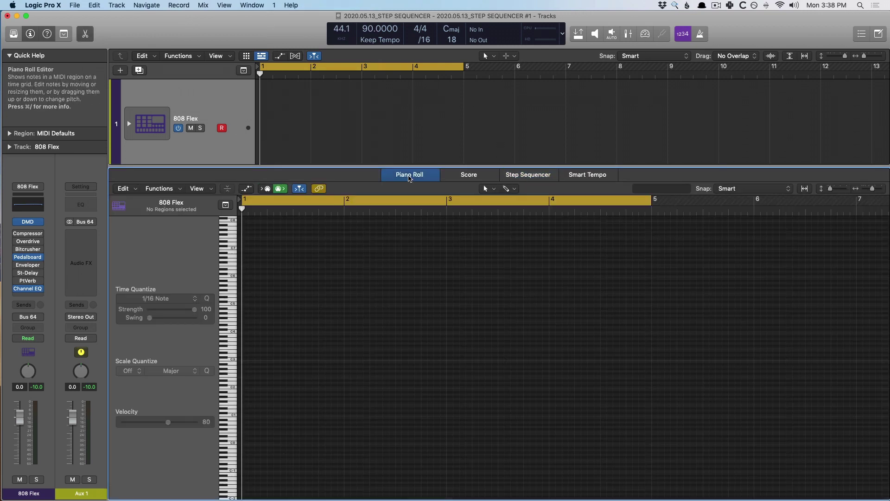
pyautogui.click(470, 177)
pyautogui.click(514, 177)
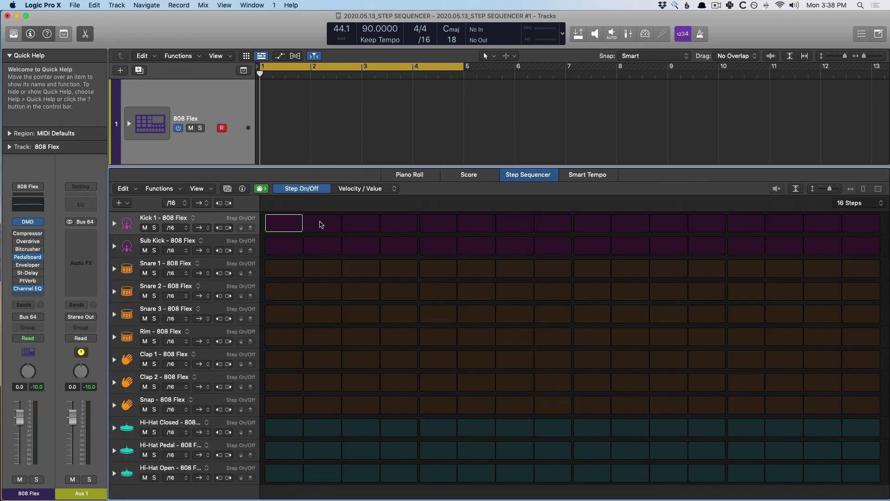
pyautogui.click(286, 221)
pyautogui.click(399, 125)
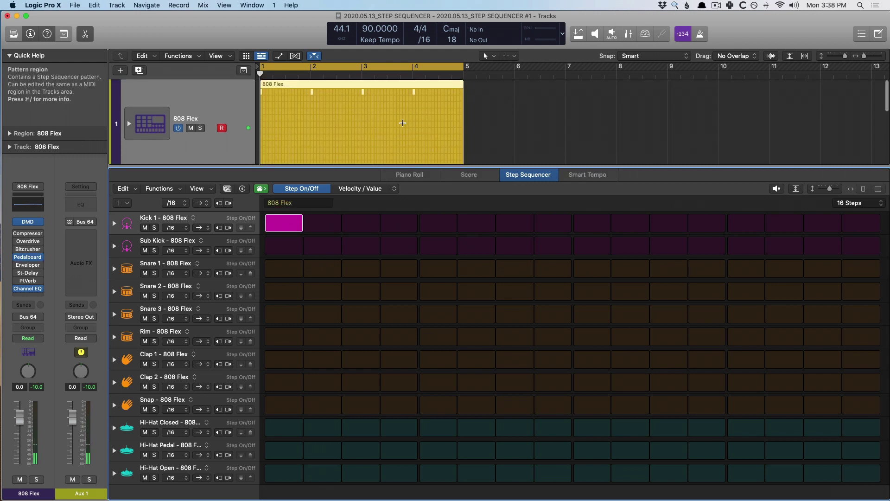
pyautogui.click(493, 91)
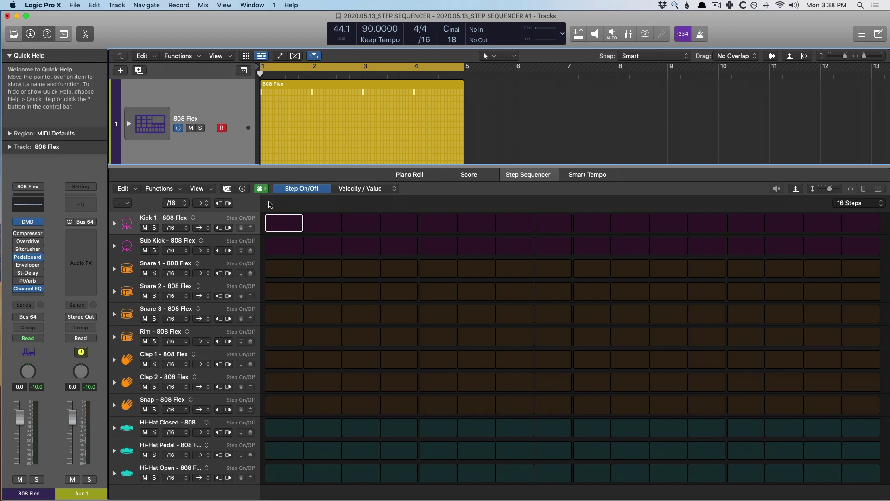
pyautogui.click(288, 228)
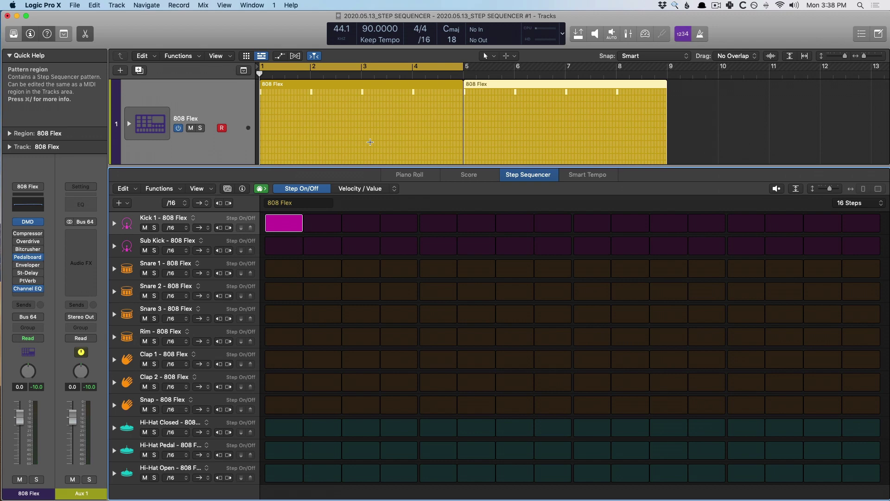
pyautogui.press('super+z')
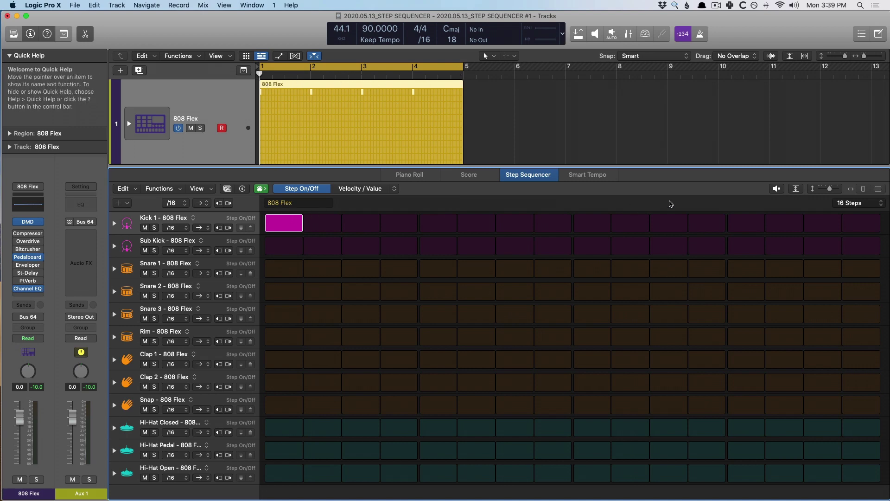
# Set the 808 Flex pattern length to 64 steps and browse through its four pages
pyautogui.click(851, 205)
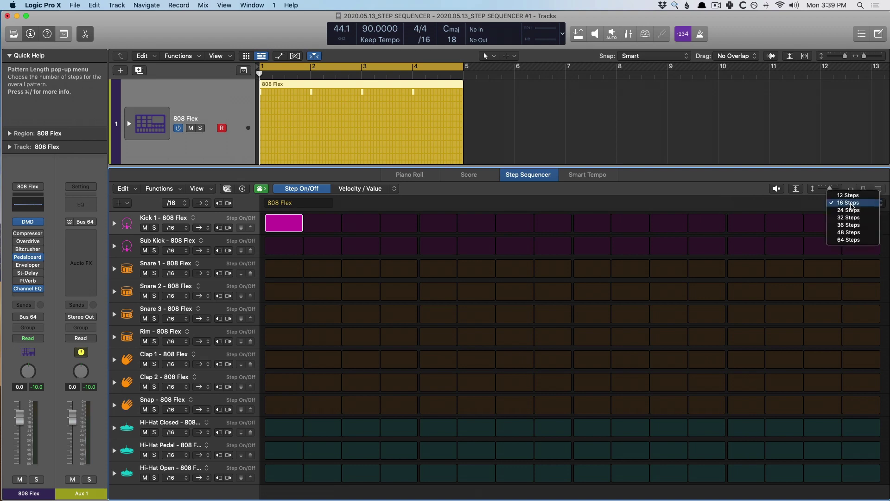
pyautogui.click(848, 240)
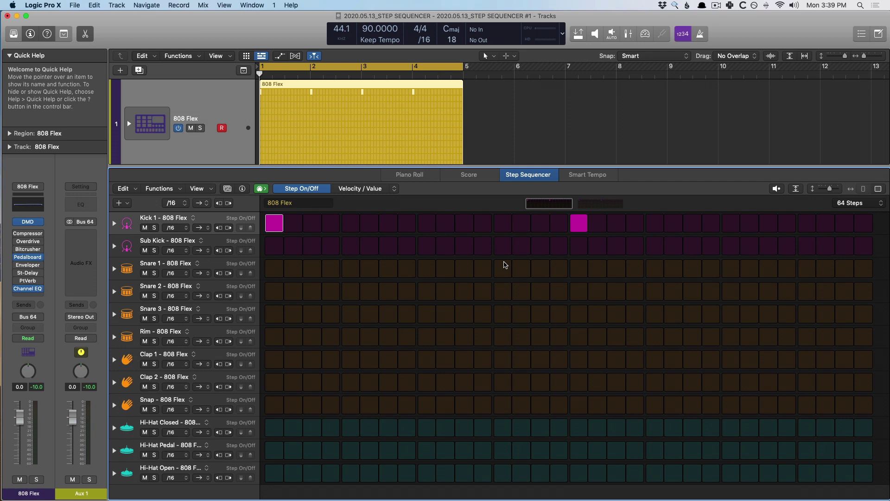
pyautogui.click(580, 204)
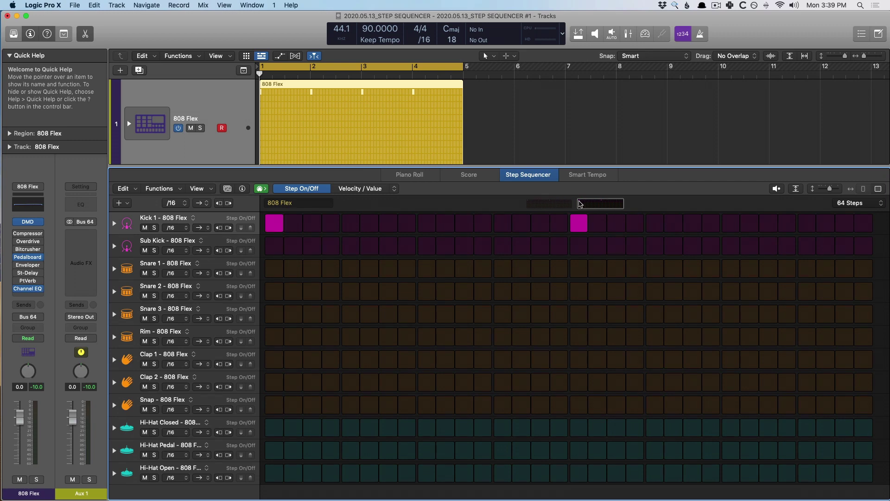
pyautogui.click(555, 205)
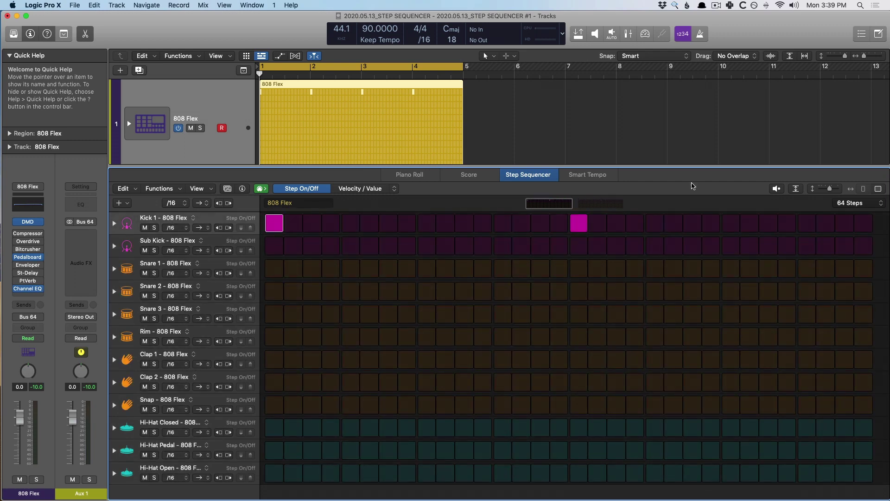
pyautogui.click(878, 190)
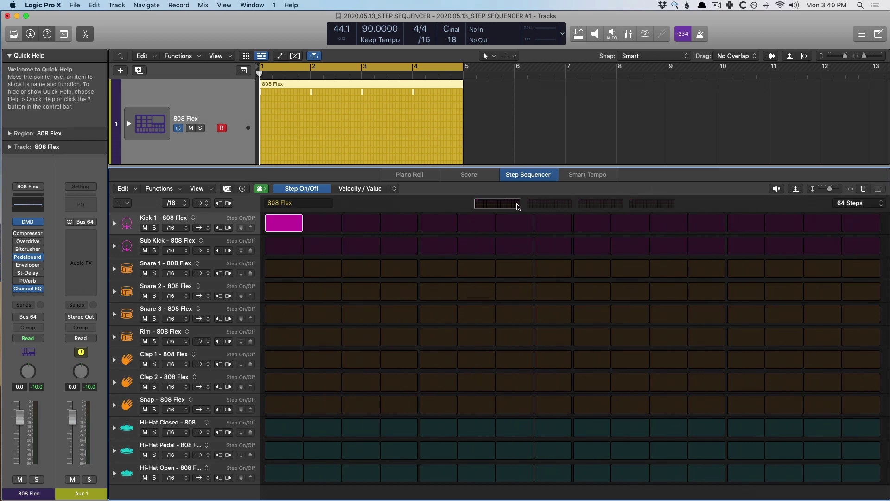
pyautogui.moveTo(533, 205); pyautogui.dragTo(642, 207)
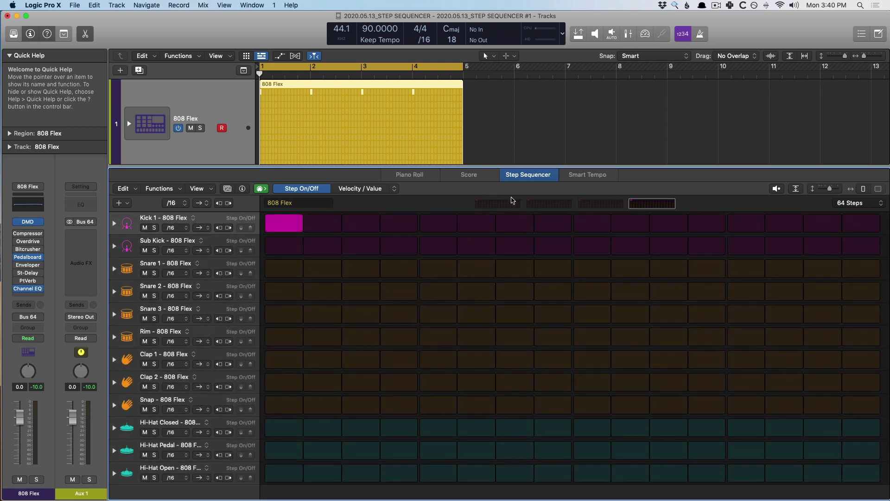
pyautogui.click(499, 205)
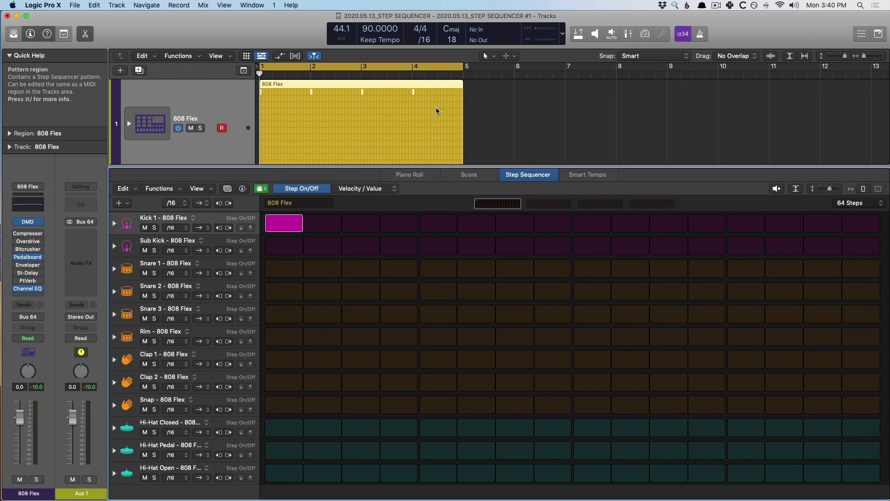
# Undo an attempt to lengthen the 808 Flex region, then reopen the Step Sequencer on 70s Synth Intro
pyautogui.press('e')
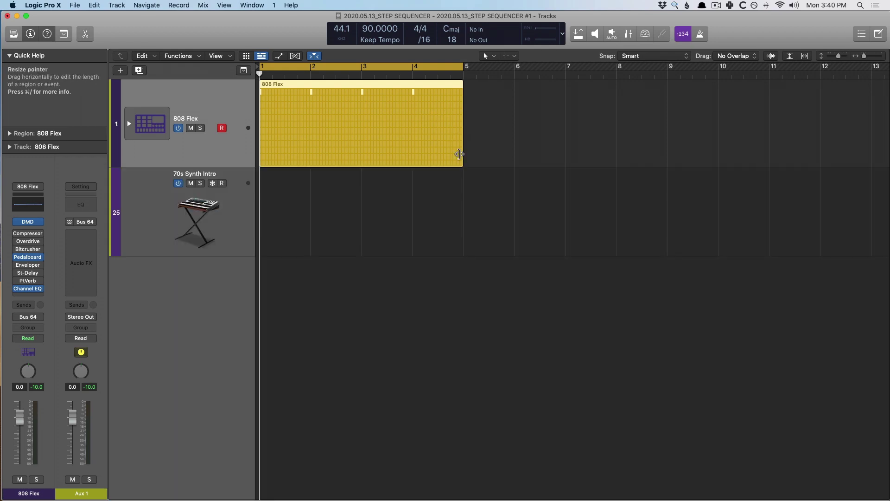
pyautogui.moveTo(459, 154); pyautogui.dragTo(764, 139)
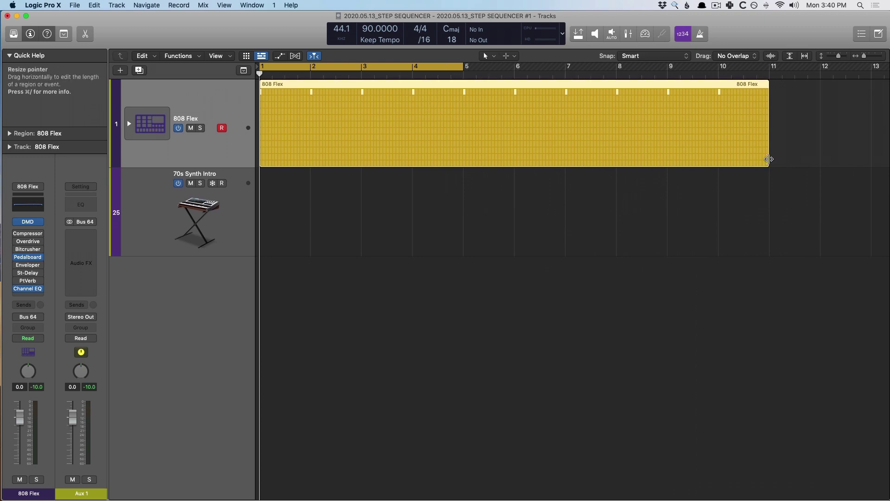
pyautogui.moveTo(768, 156); pyautogui.dragTo(388, 164)
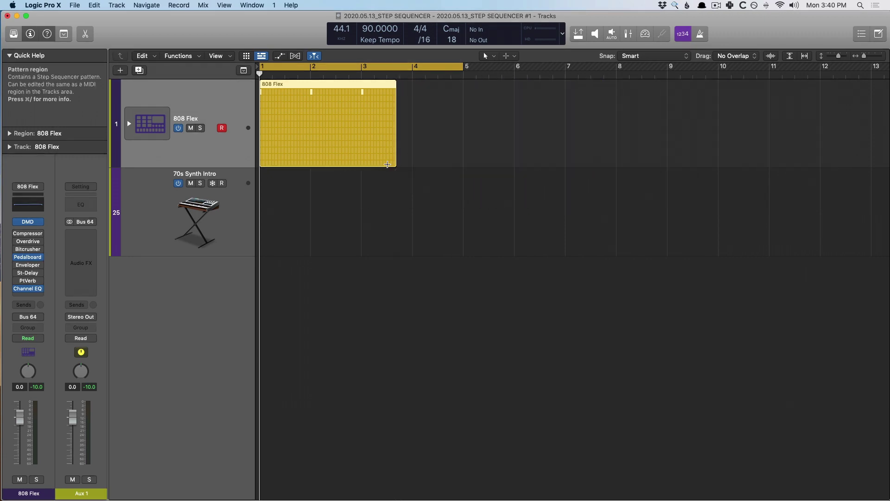
pyautogui.press('super+z')
pyautogui.press('super+z')
pyautogui.press('super+z')
pyautogui.doubleClick(387, 164)
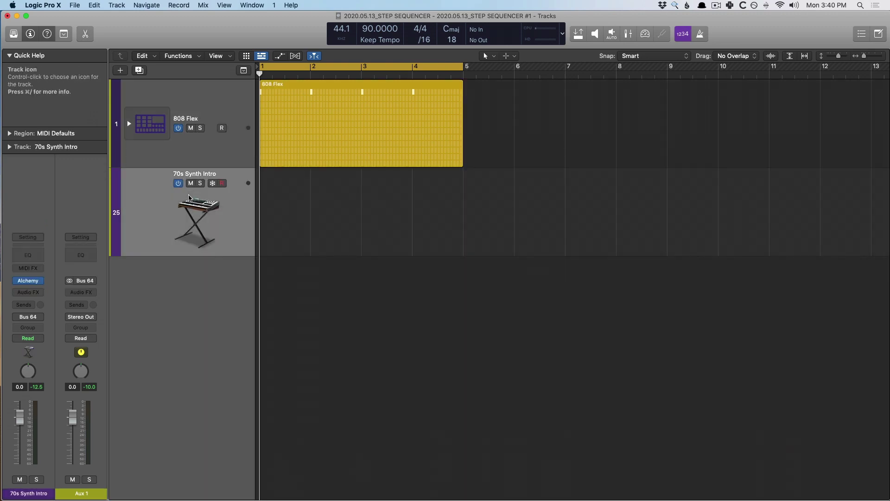
pyautogui.press('e')
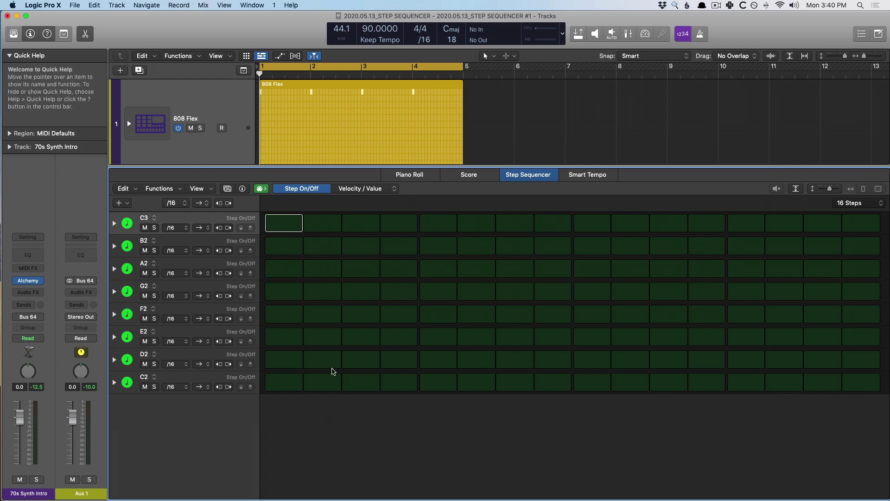
# Reselect the 808 Flex track and toggle its first Kick 1 step off and back on
pyautogui.click(233, 126)
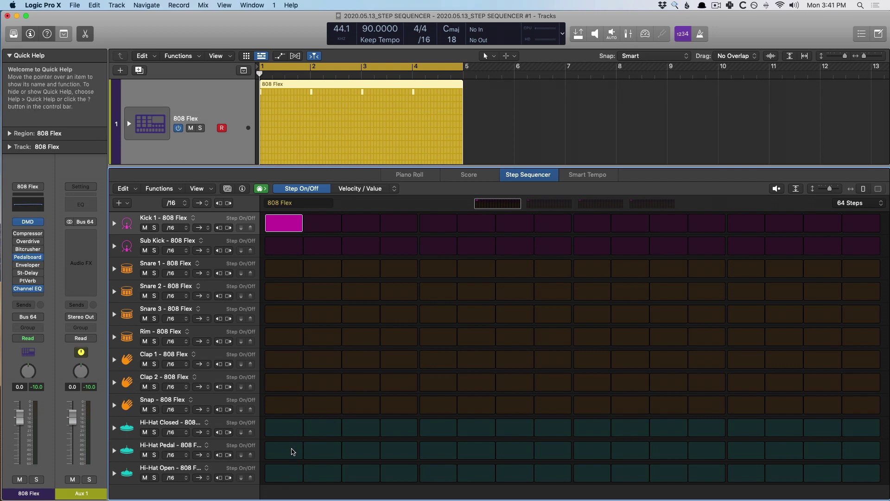
pyautogui.click(278, 228)
pyautogui.click(278, 228)
# Try Kick 1 steps 5 and 7, then shorten the 808 Flex pattern to 16 steps
pyautogui.click(448, 227)
pyautogui.click(519, 227)
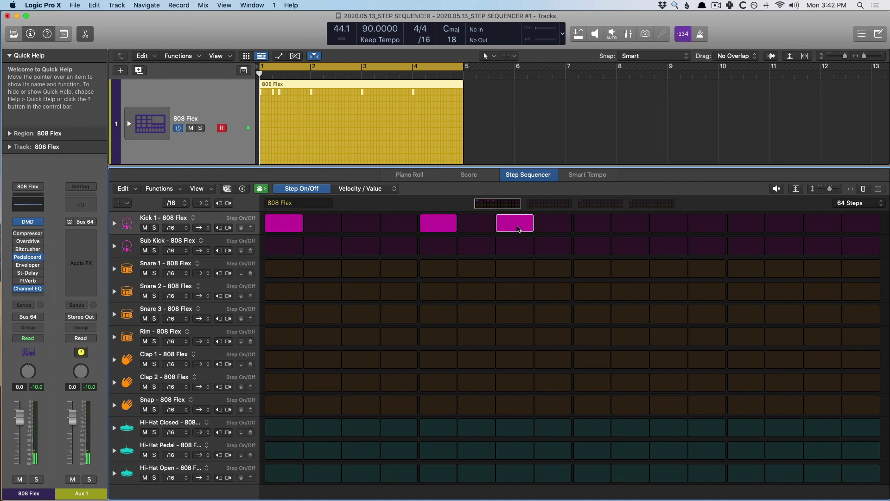
pyautogui.click(517, 227)
pyautogui.click(439, 224)
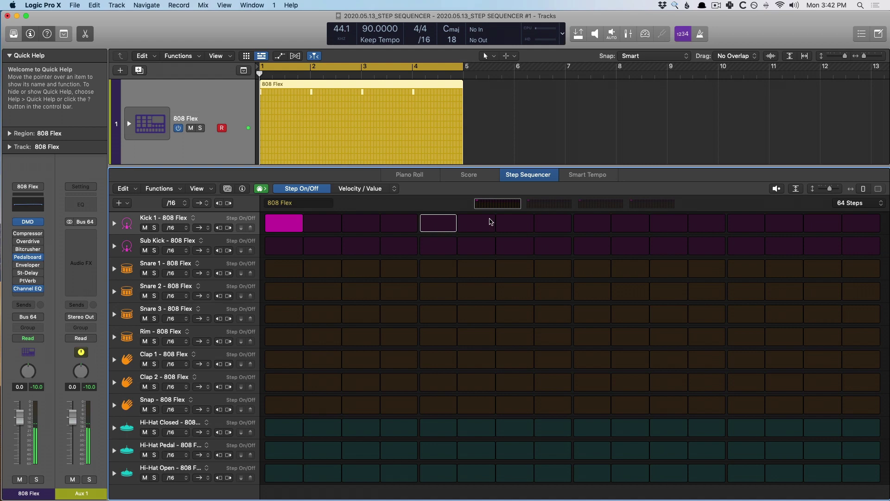
pyautogui.click(865, 204)
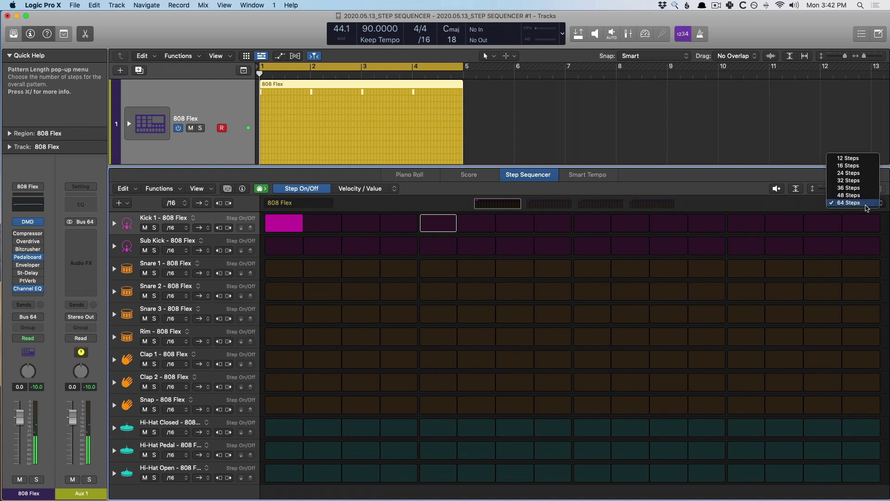
pyautogui.click(848, 166)
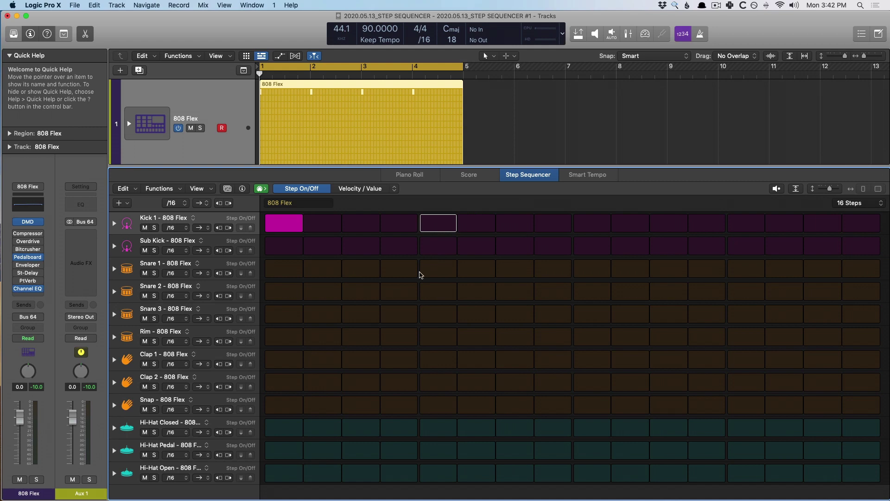
# Add Kick 1 hits on steps 9 and 13 and start playback
pyautogui.click(598, 227)
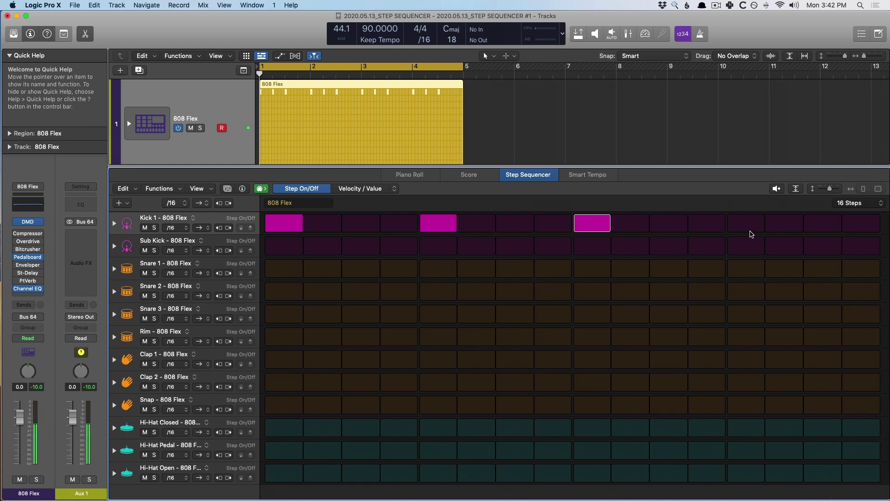
pyautogui.click(748, 225)
pyautogui.press('space')
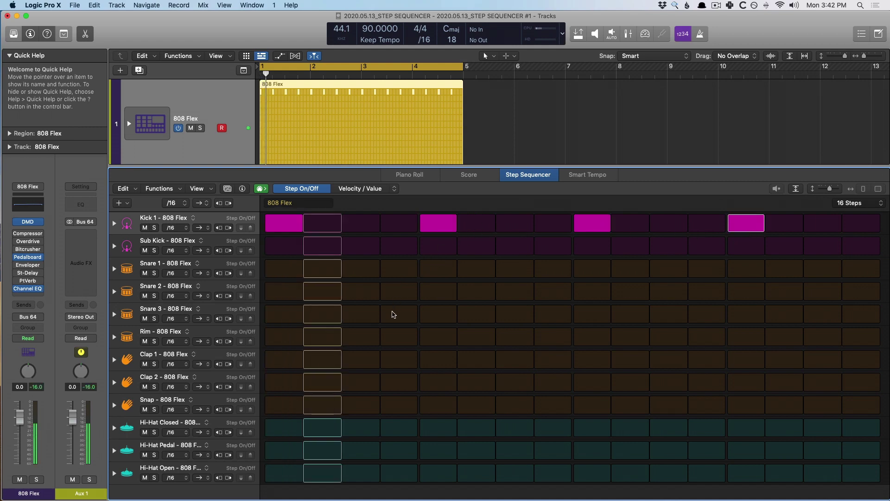
# Add Clap 1 on steps 5 and 13, moving Kick 1 hits from 5 and 13 to 7, 12 and 15
pyautogui.click(438, 359)
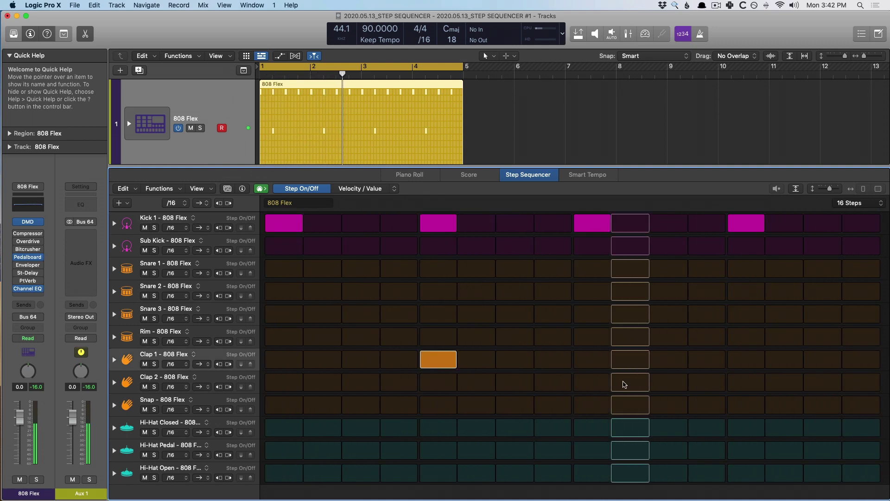
pyautogui.click(747, 360)
pyautogui.click(450, 226)
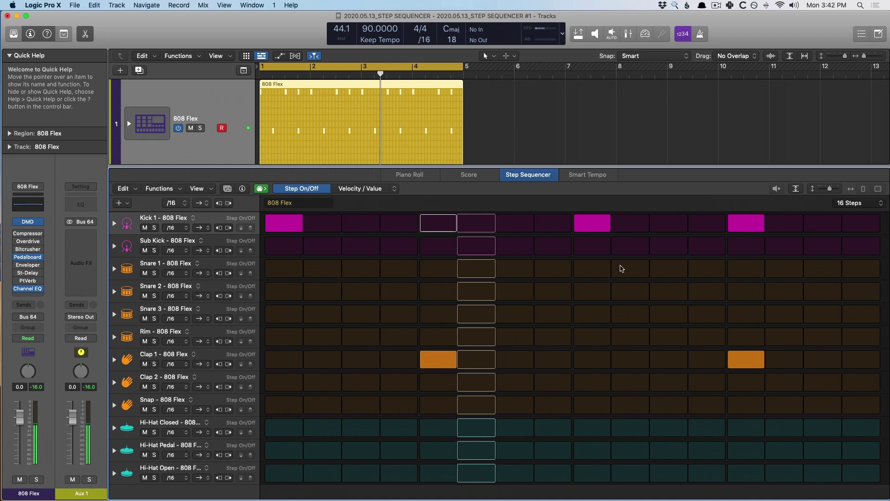
pyautogui.click(742, 223)
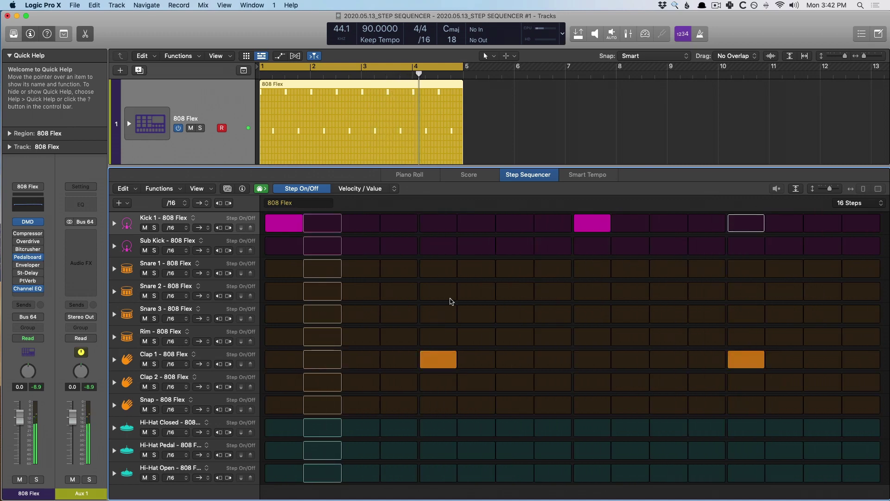
pyautogui.click(820, 223)
pyautogui.click(710, 224)
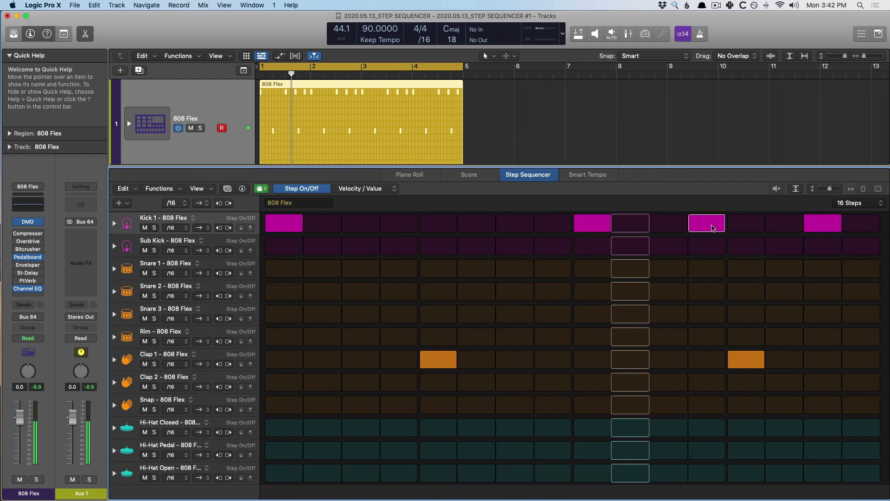
pyautogui.click(505, 230)
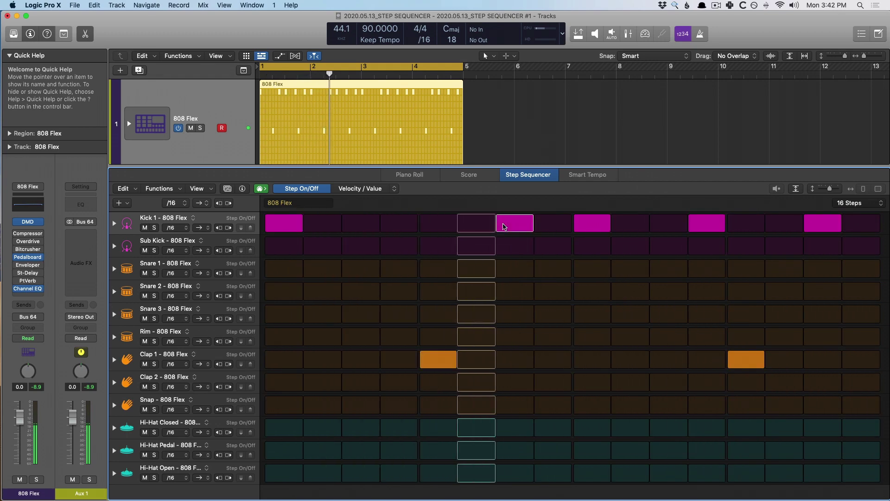
# Add a Sub Kick on step 1 and closed hi-hats on steps 1, 5, 9, 12 and 16
pyautogui.click(283, 246)
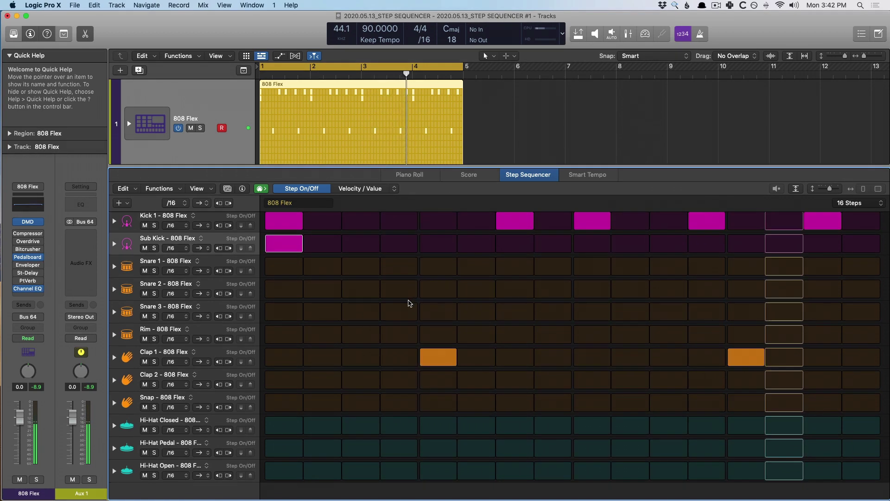
pyautogui.click(296, 427)
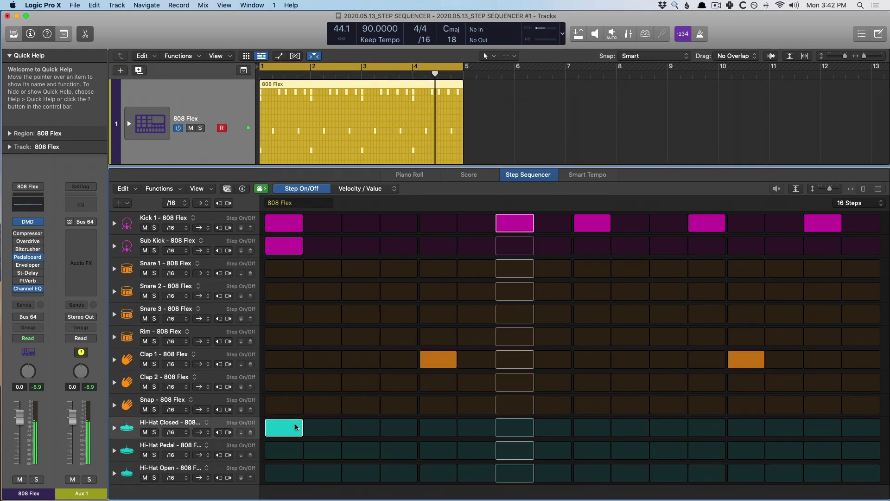
pyautogui.click(438, 427)
pyautogui.click(592, 429)
pyautogui.click(746, 431)
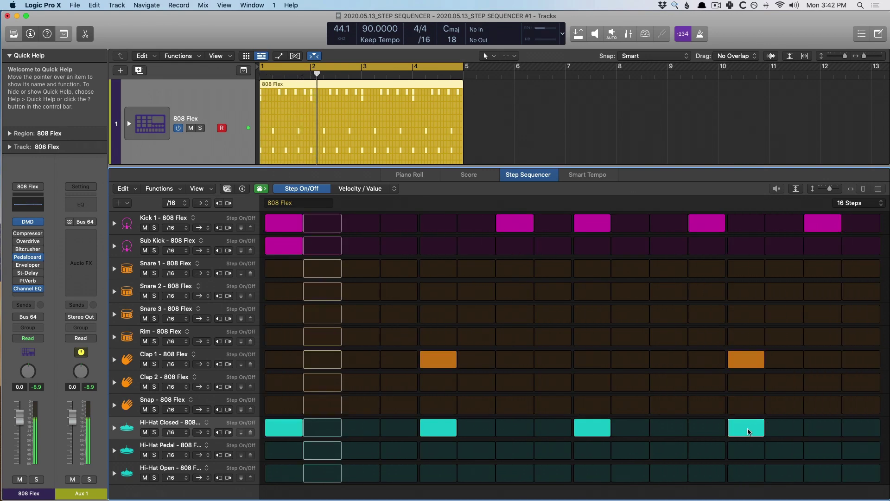
pyautogui.click(747, 427)
pyautogui.click(709, 427)
pyautogui.click(861, 427)
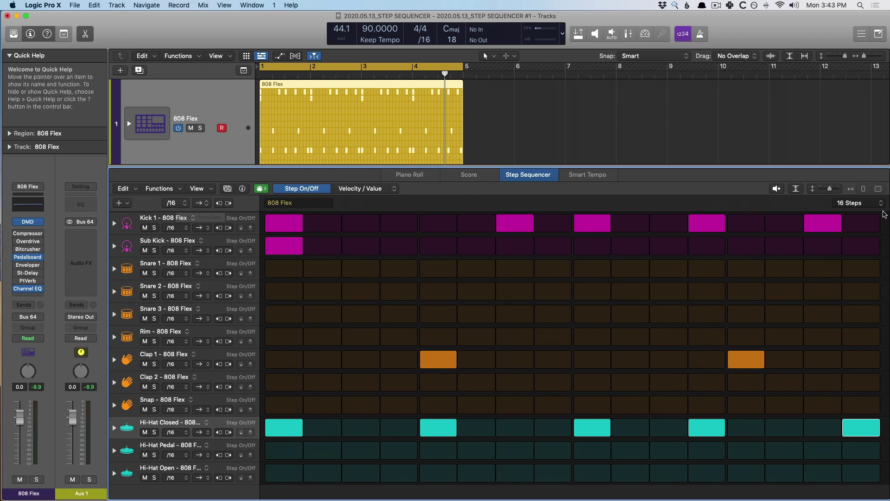
pyautogui.click(171, 204)
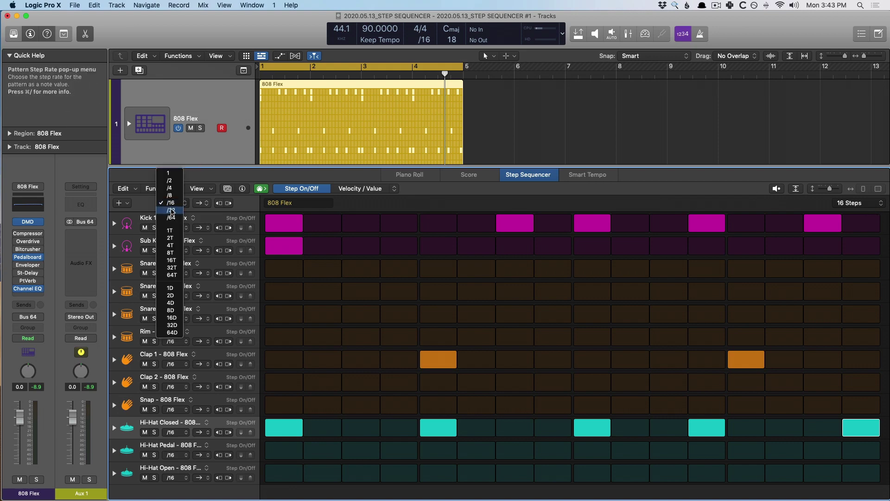
pyautogui.click(170, 210)
pyautogui.press('space')
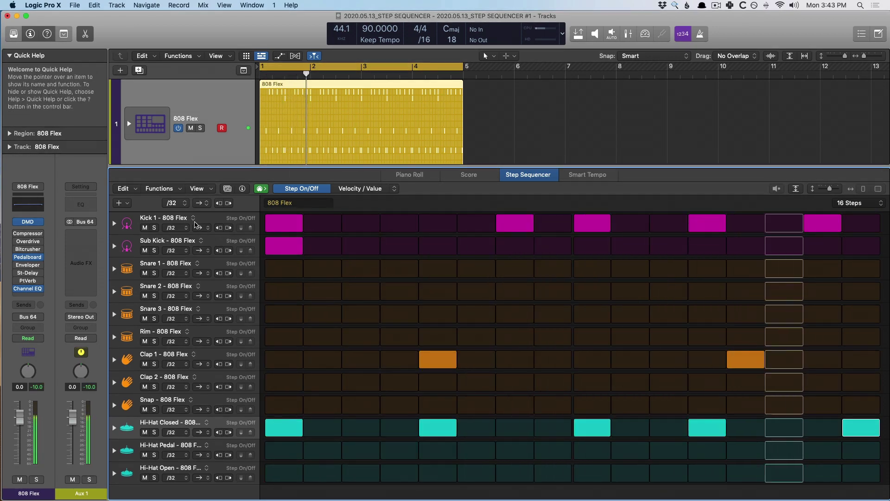
pyautogui.press('space')
pyautogui.click(181, 205)
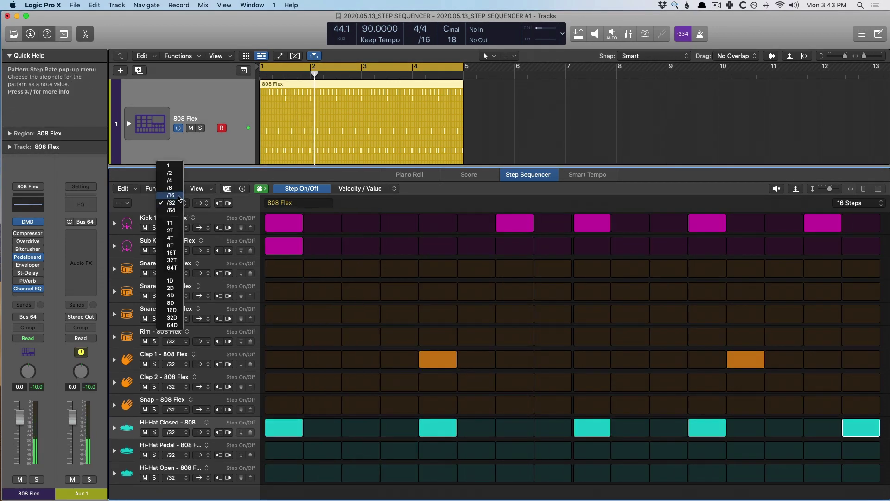
pyautogui.click(180, 197)
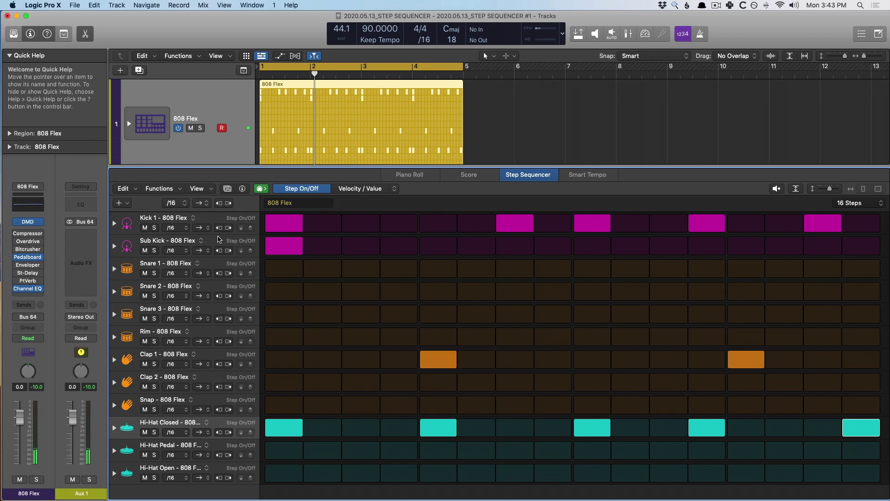
pyautogui.click(173, 434)
pyautogui.click(168, 441)
pyautogui.press('space')
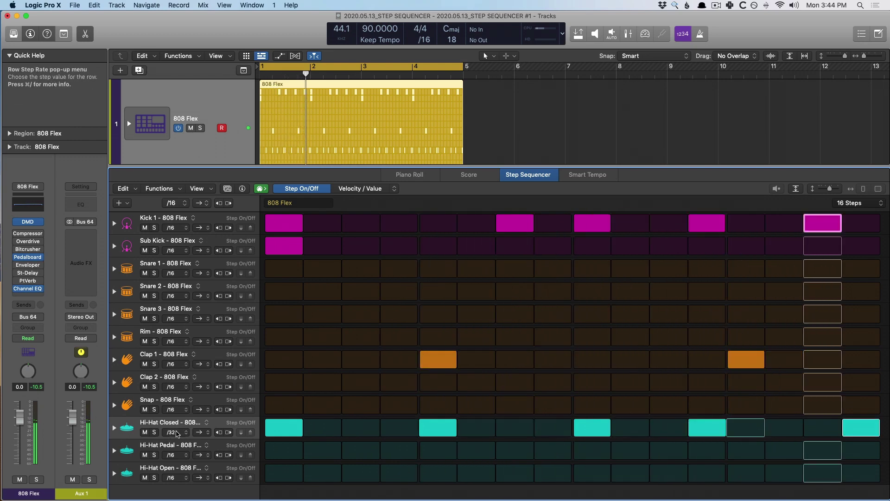
pyautogui.click(178, 364)
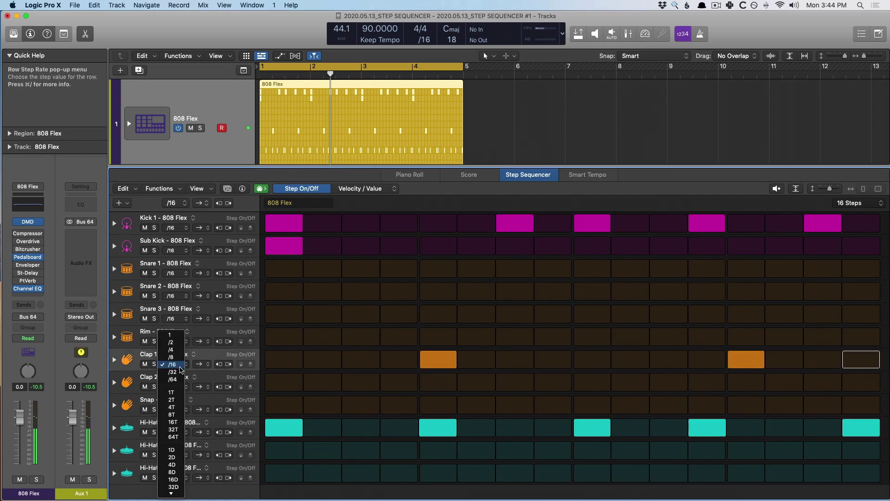
pyautogui.click(179, 373)
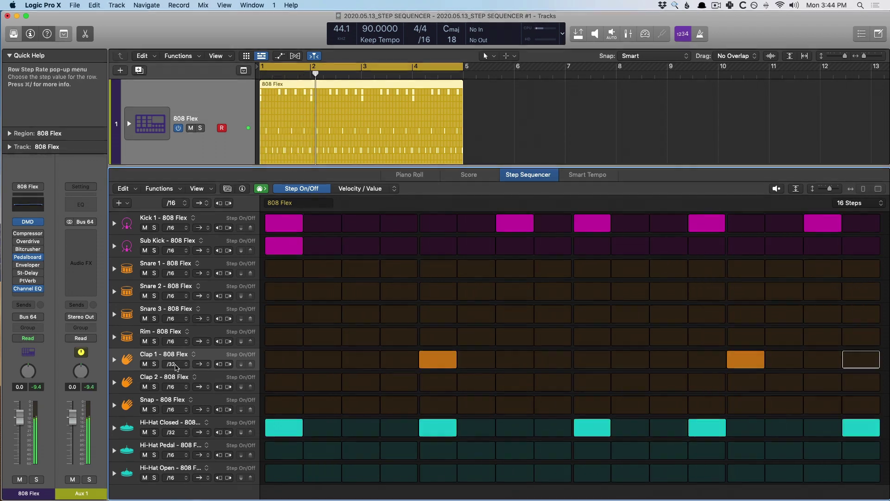
pyautogui.click(177, 365)
pyautogui.click(172, 357)
pyautogui.click(173, 432)
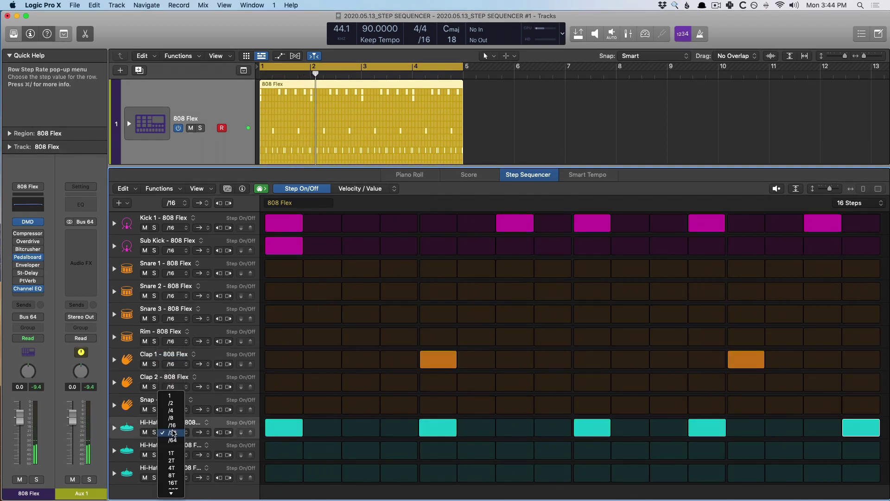
pyautogui.click(174, 426)
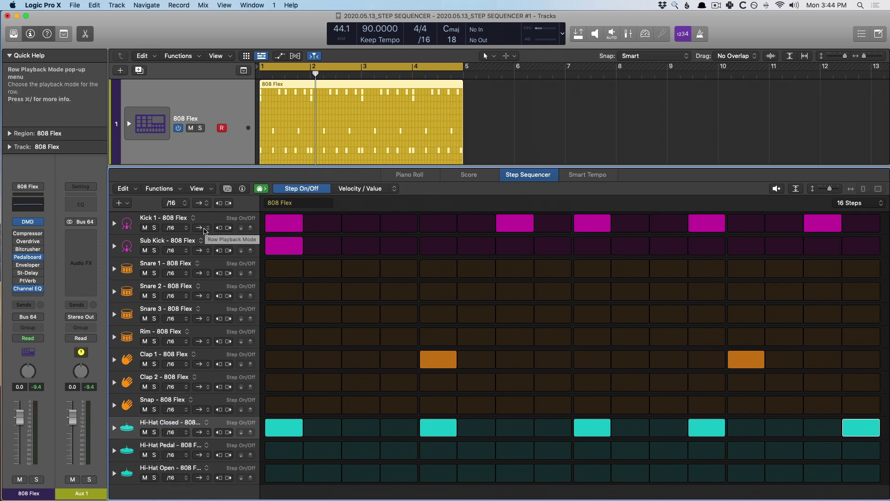
pyautogui.click(205, 204)
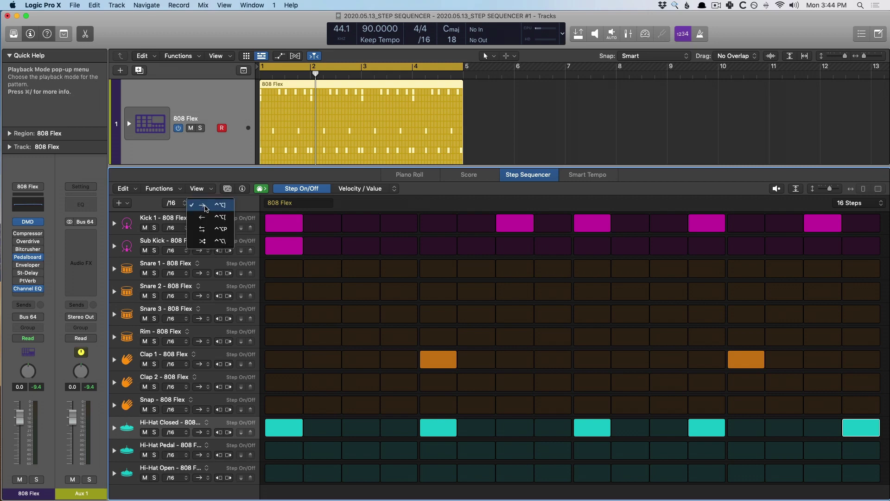
pyautogui.click(204, 217)
pyautogui.press('space')
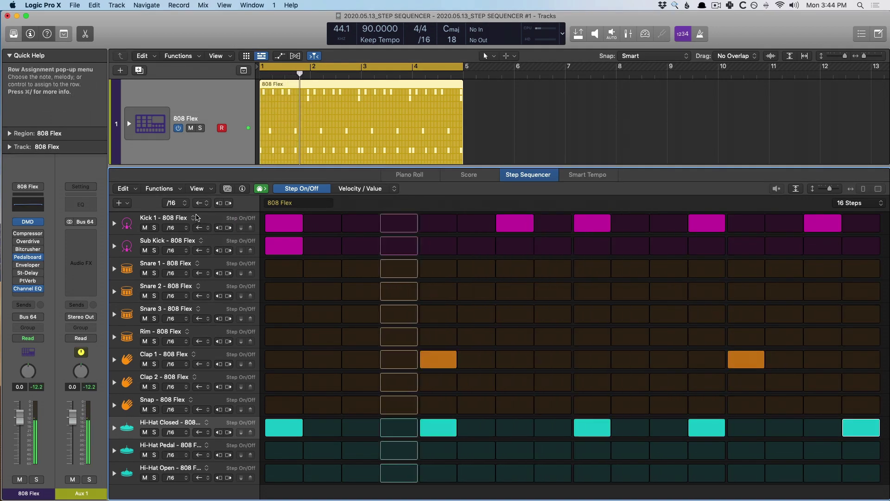
pyautogui.press('space')
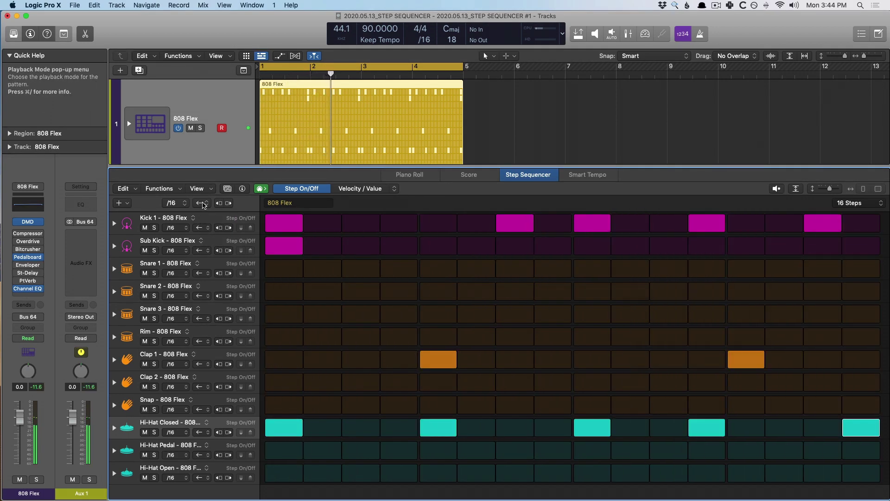
pyautogui.click(204, 204)
pyautogui.click(204, 218)
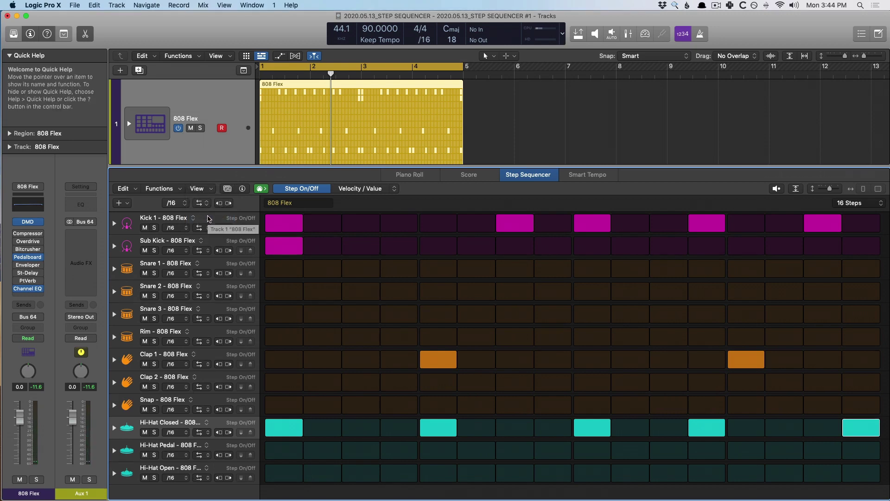
pyautogui.press('space')
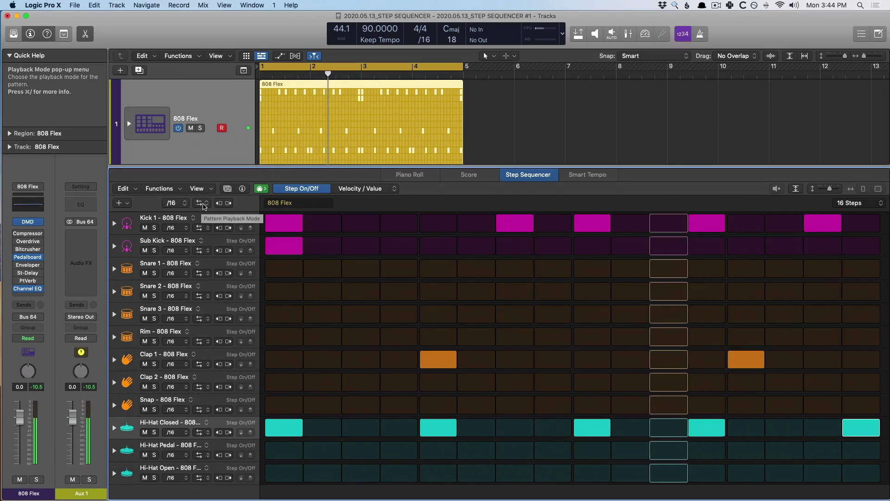
pyautogui.press('space')
pyautogui.click(204, 204)
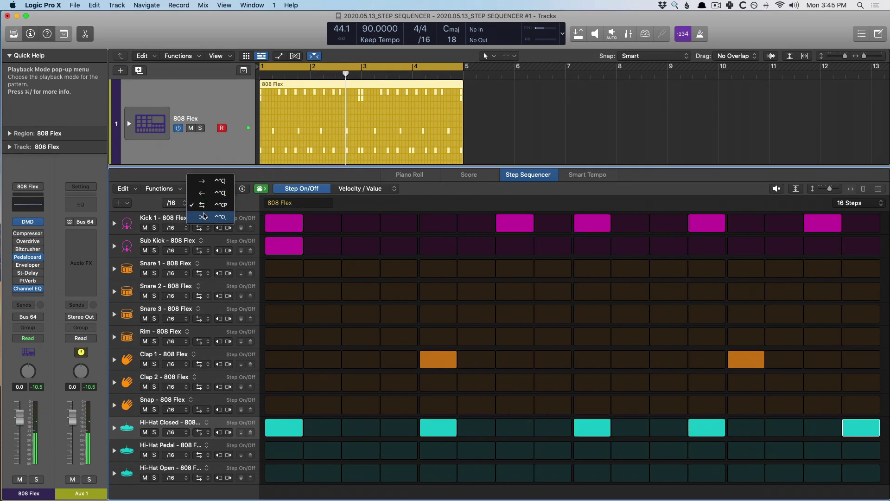
pyautogui.click(203, 216)
pyautogui.press('space')
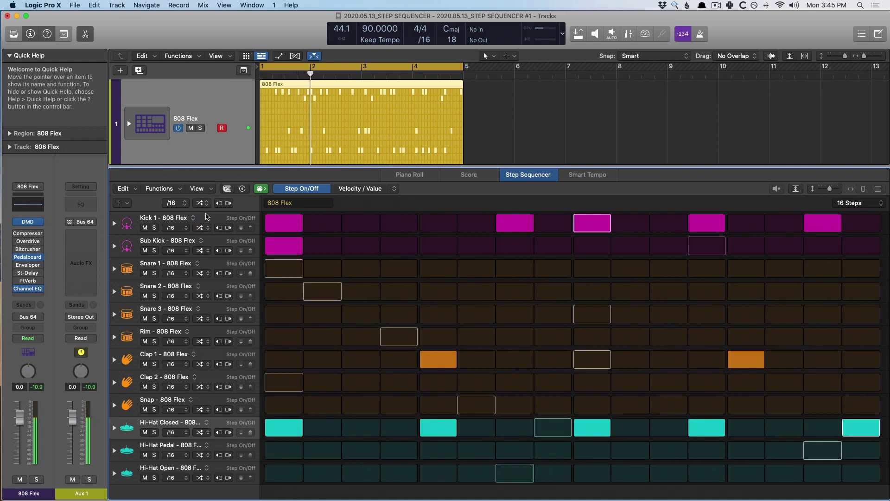
pyautogui.press('space')
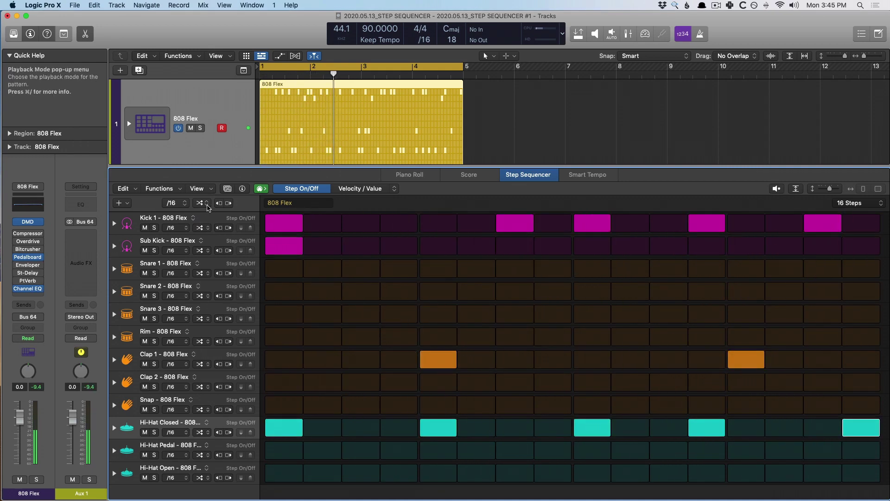
pyautogui.click(207, 208)
pyautogui.click(211, 169)
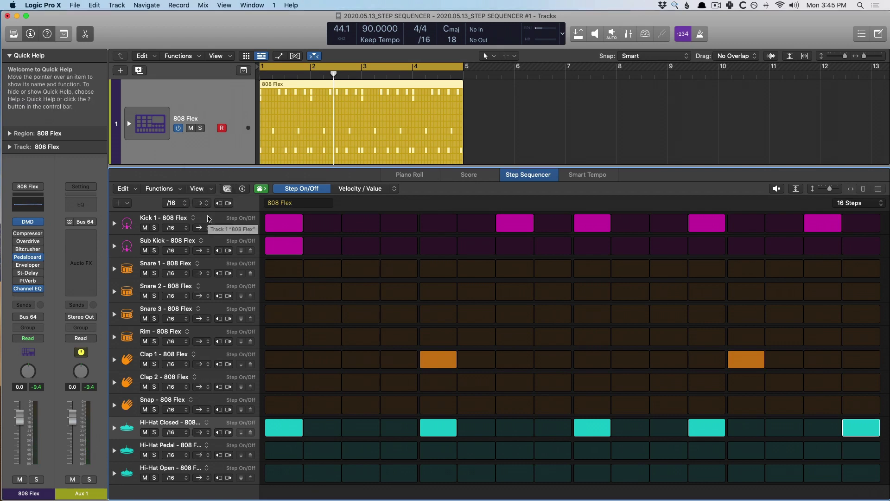
pyautogui.click(124, 188)
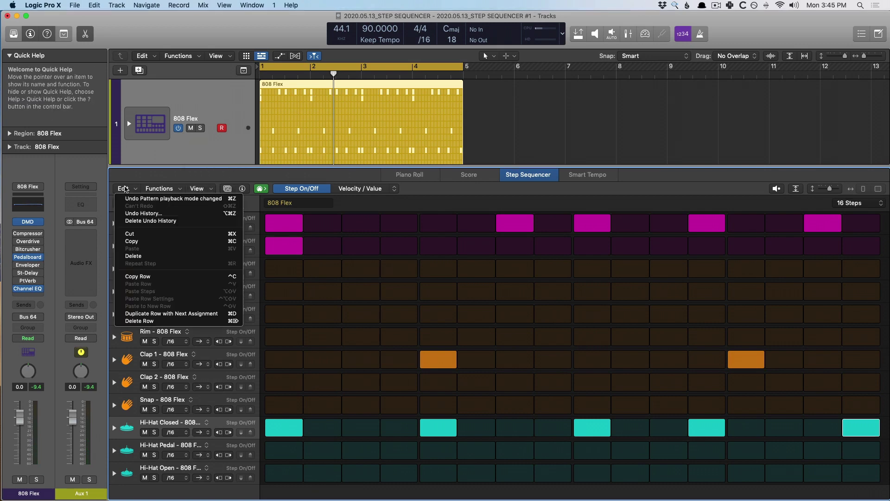
# Dismiss the Step Sequencer's Edit and Functions menus and show the pattern browser
pyautogui.click(160, 188)
pyautogui.click(161, 189)
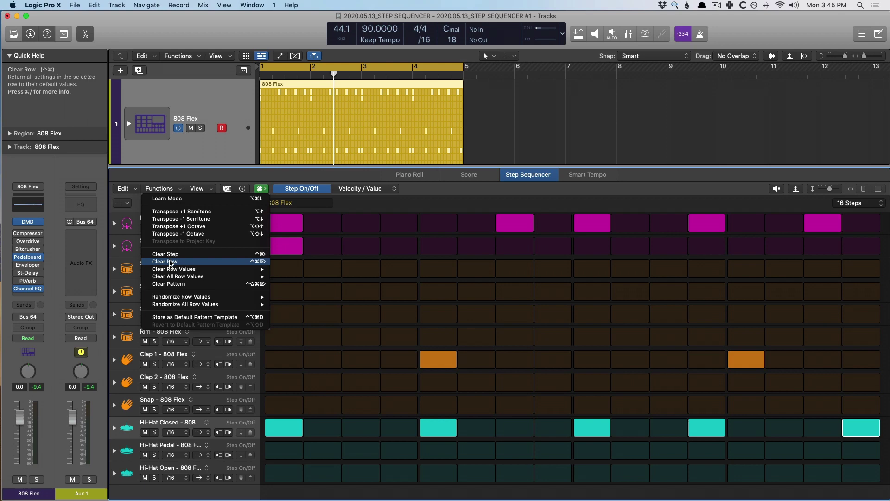
pyautogui.click(227, 188)
pyautogui.click(227, 188)
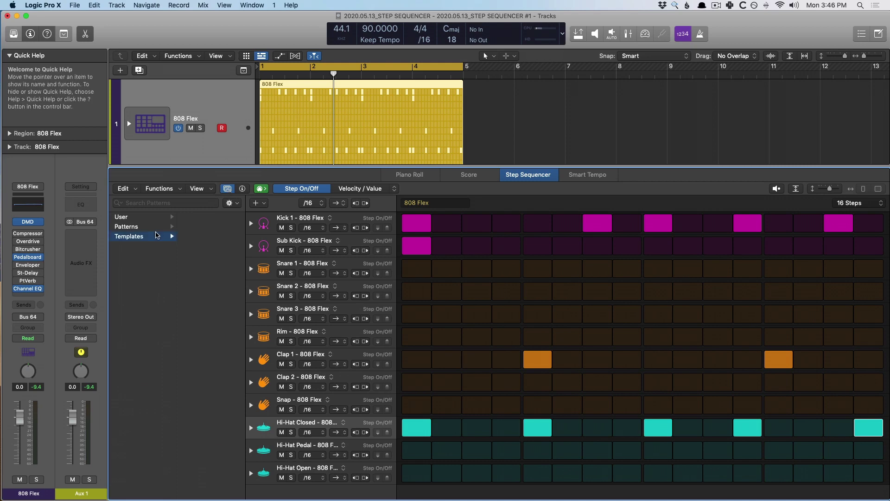
# Browse the pattern categories and load the Acoustic Groove drum pattern
pyautogui.click(151, 228)
pyautogui.click(151, 236)
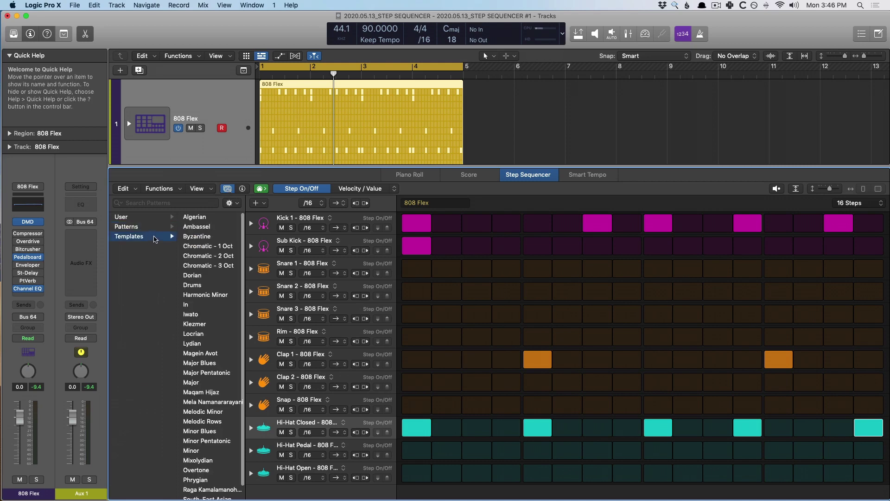
pyautogui.click(142, 229)
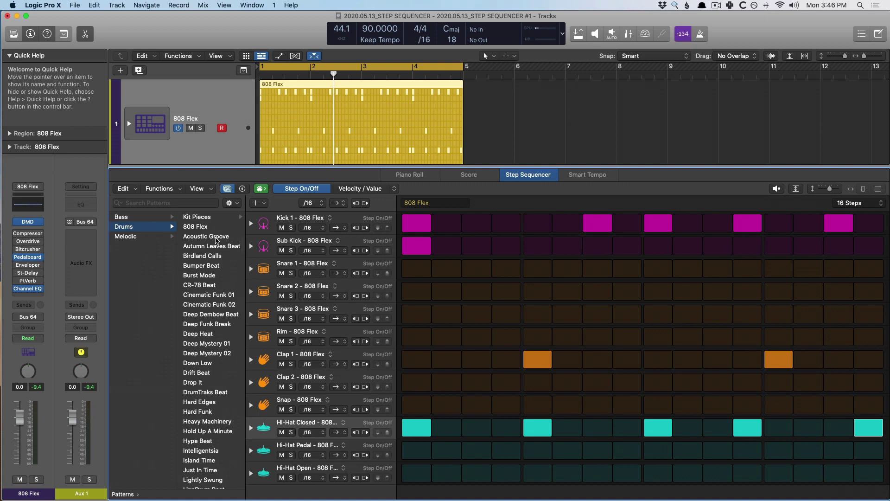
pyautogui.click(216, 237)
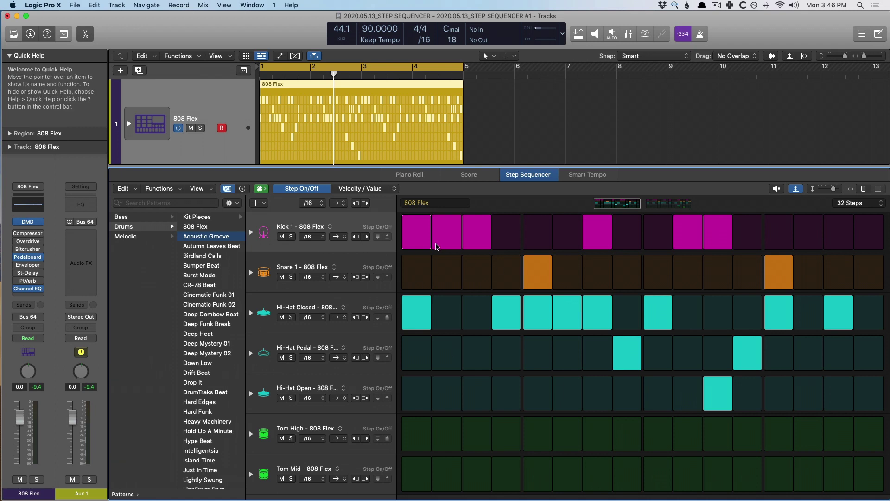
# Play Acoustic Groove and view all 32 of its steps at once
pyautogui.press('space')
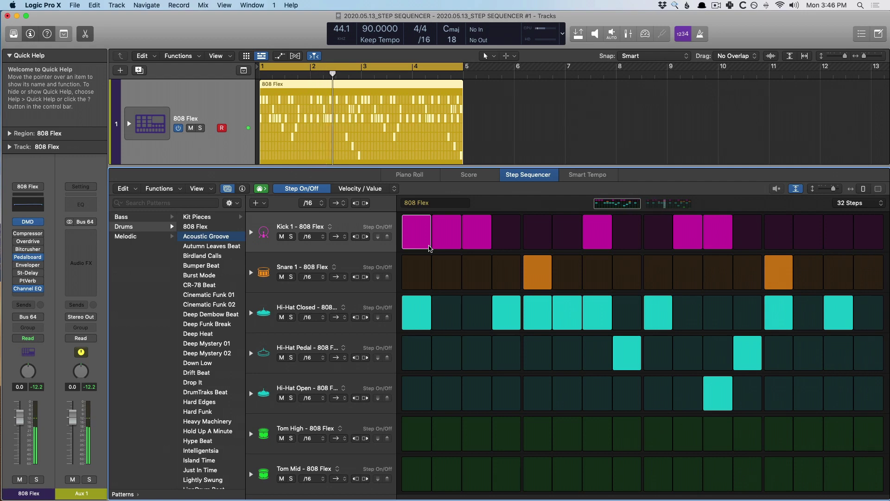
pyautogui.click(658, 204)
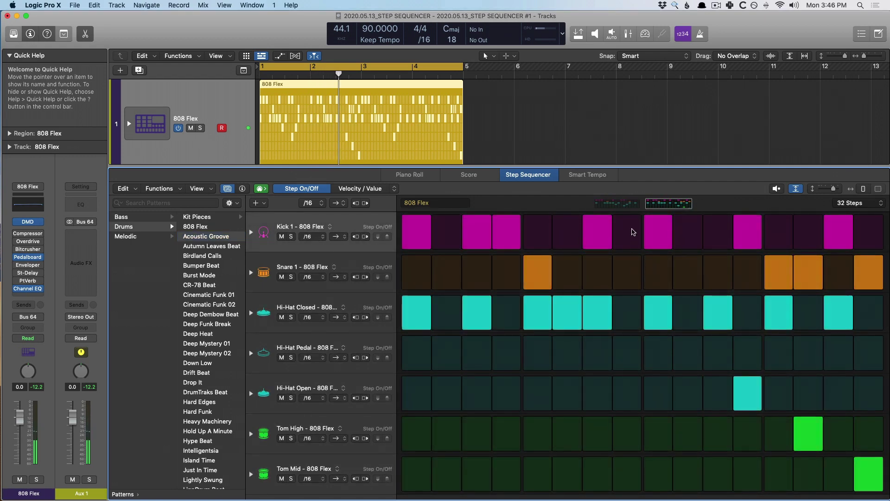
pyautogui.click(879, 188)
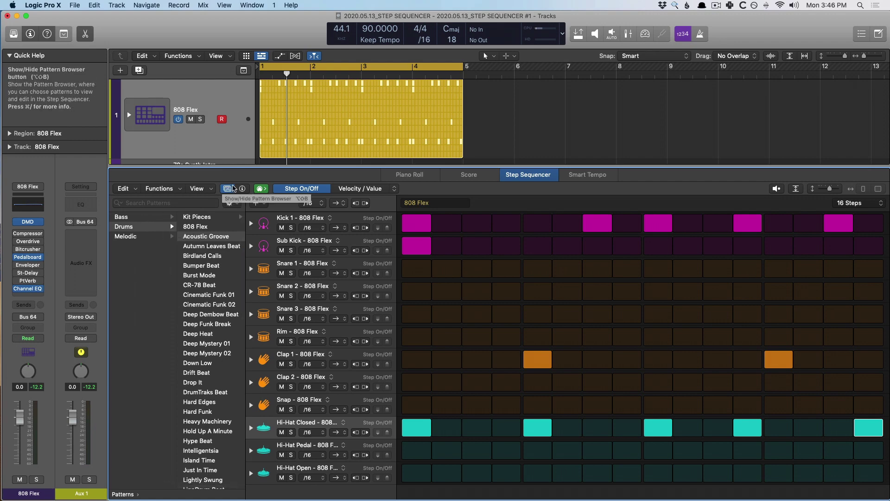
# Hide the pattern browser and switch the grid to velocity editing for the Kick row
pyautogui.click(222, 190)
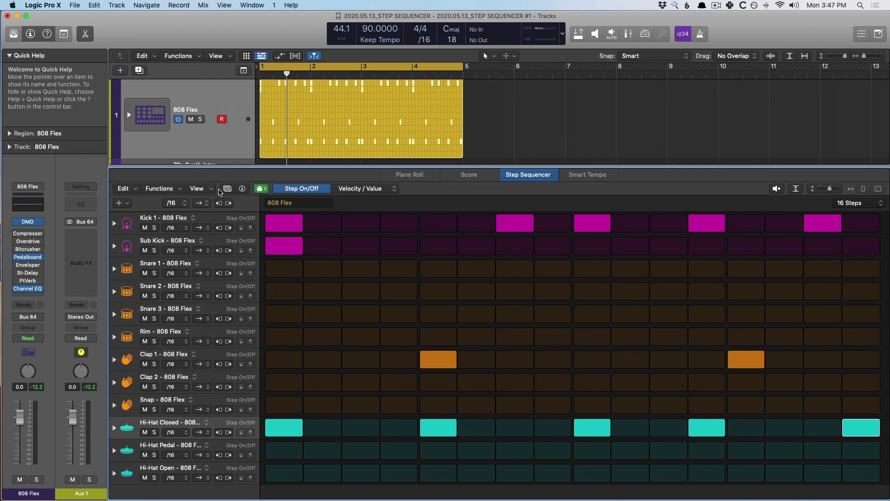
pyautogui.click(318, 188)
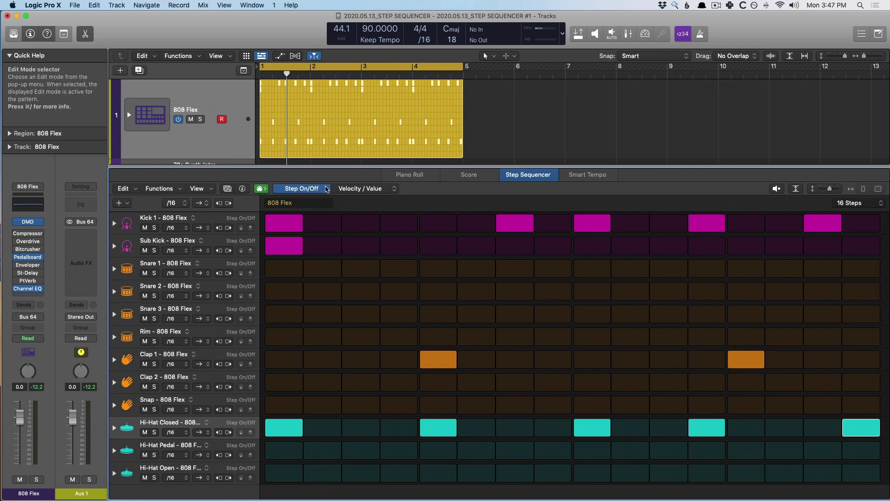
pyautogui.click(361, 188)
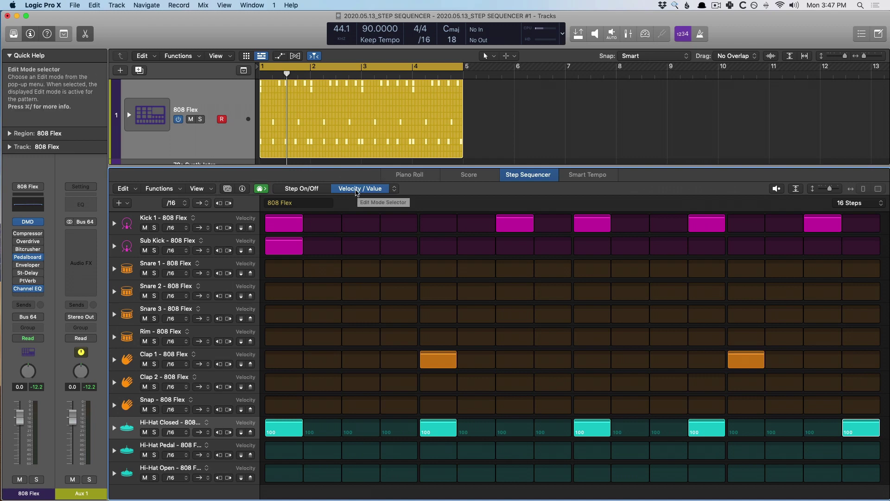
pyautogui.click(249, 228)
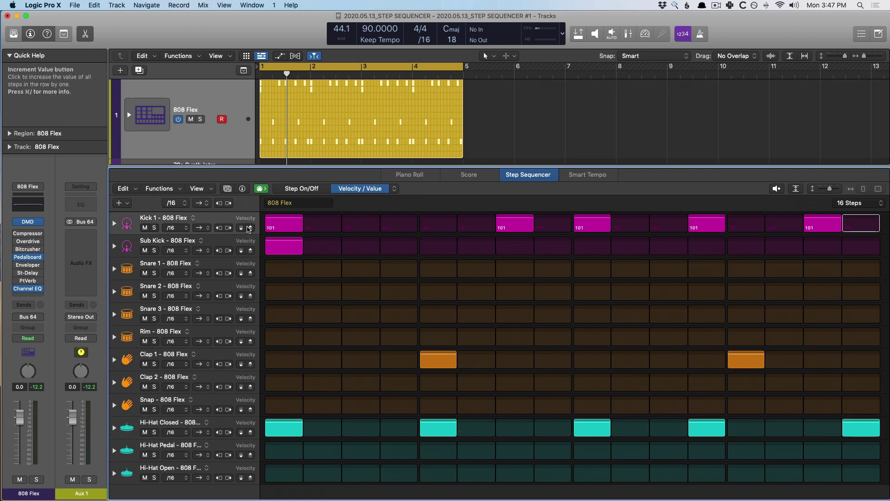
pyautogui.moveTo(276, 223); pyautogui.dragTo(276, 227)
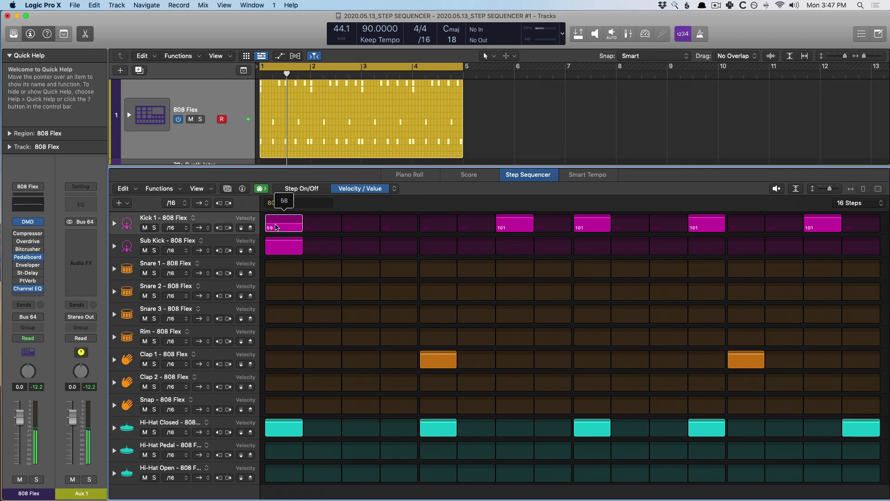
pyautogui.press('super+z')
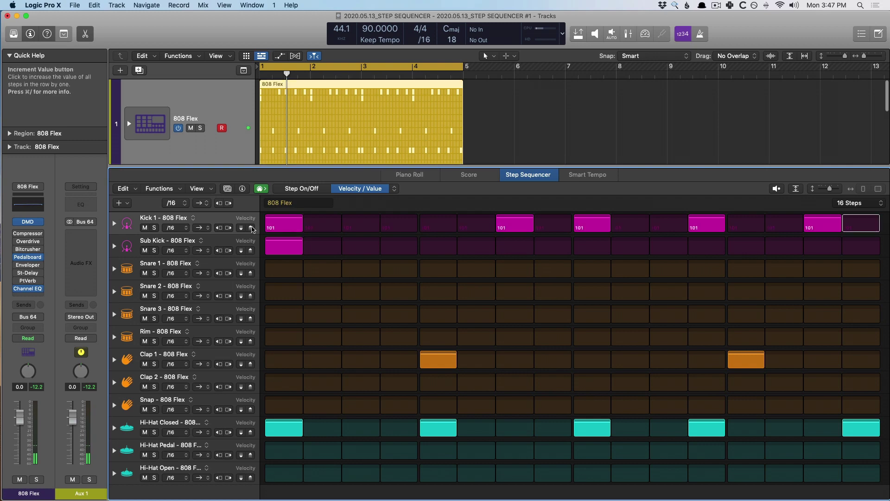
# Raise all Kick step velocities to 119, then lower them to 37, auditioning with playback
pyautogui.click(242, 228)
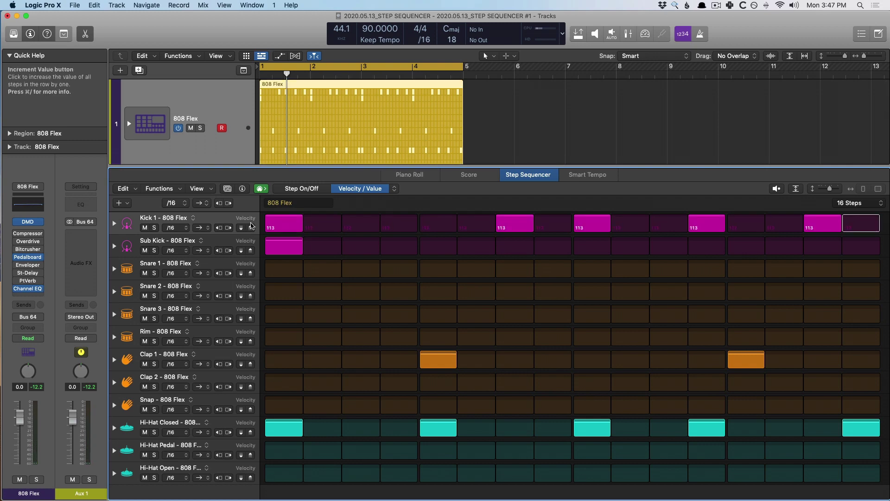
pyautogui.click(251, 228)
pyautogui.click(251, 227)
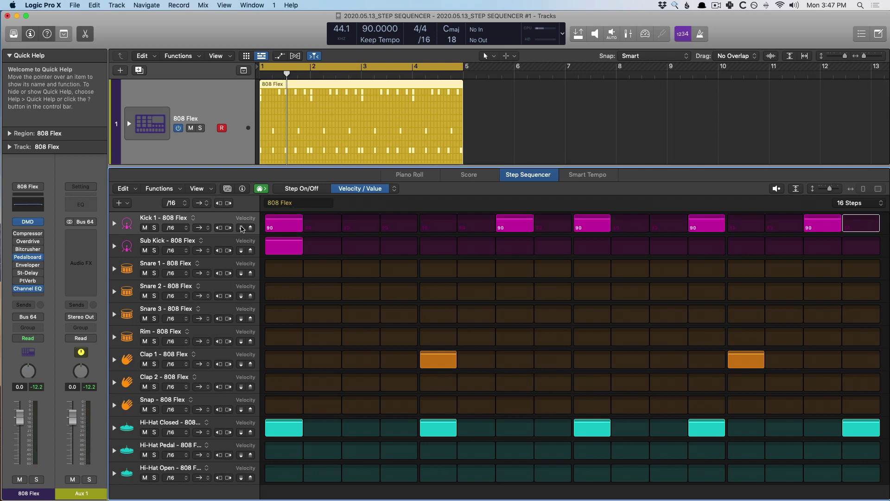
pyautogui.click(251, 227)
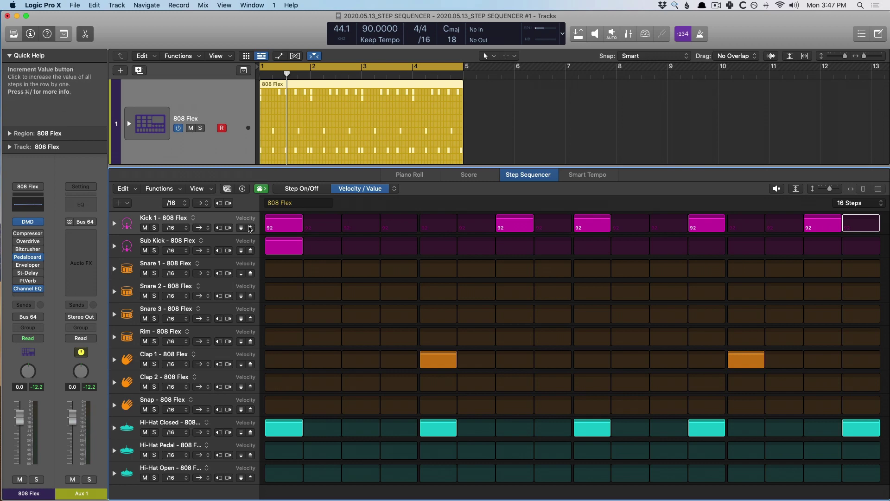
pyautogui.click(250, 227)
pyautogui.press('space')
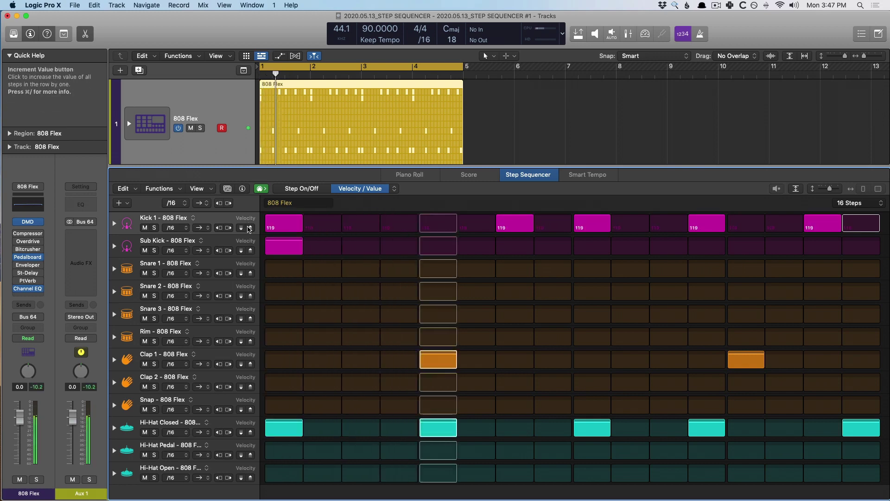
pyautogui.press('space')
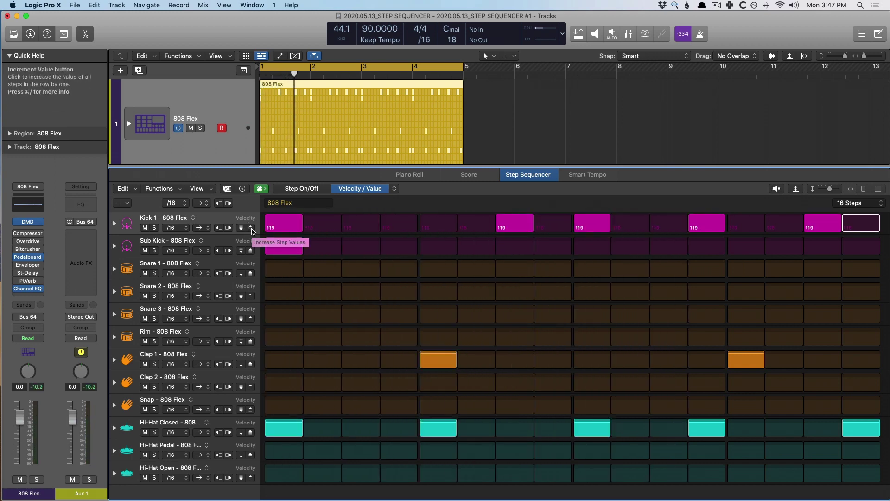
pyautogui.click(241, 227)
pyautogui.press('space')
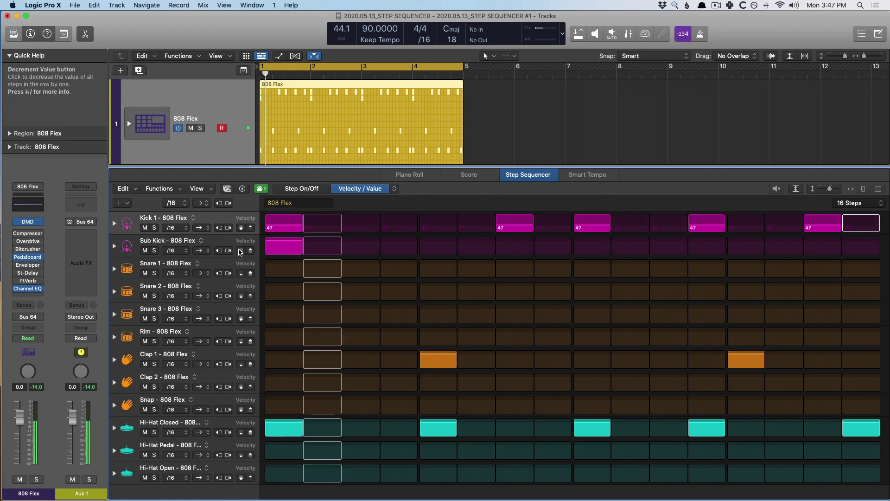
pyautogui.click(241, 227)
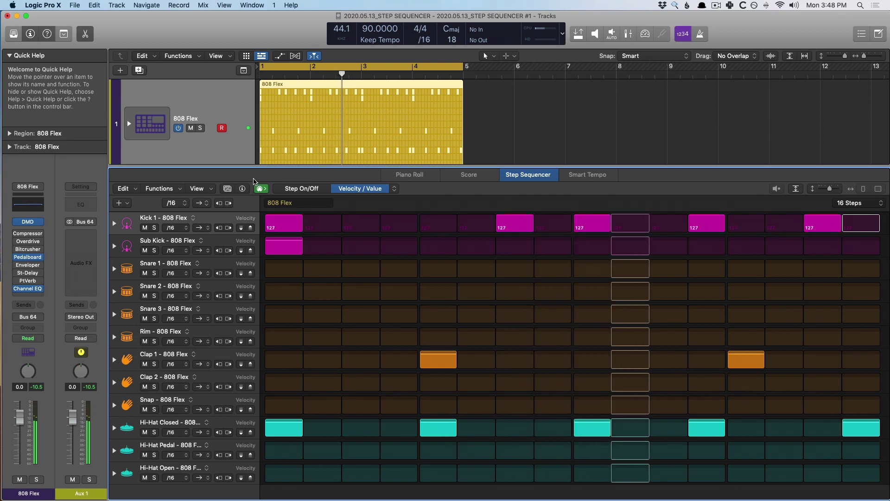
# Switch the step mode to Gate, close the editor and select 70s Synth Intro
pyautogui.click(389, 189)
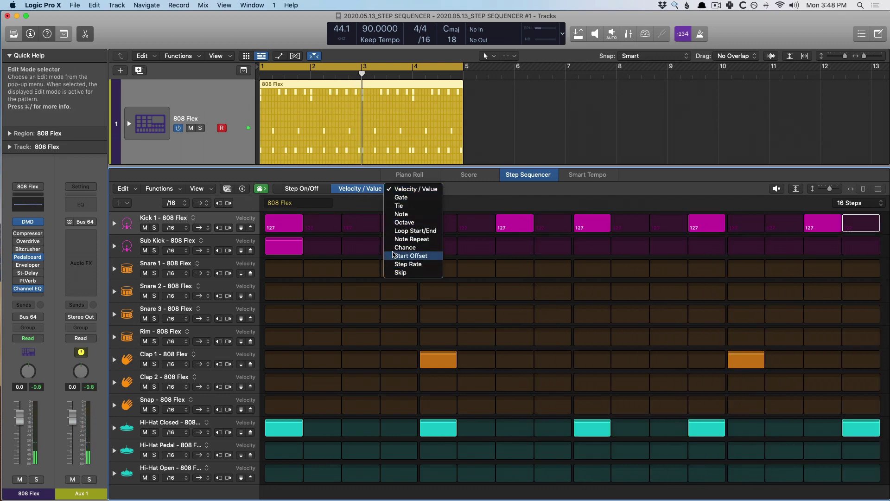
pyautogui.click(400, 197)
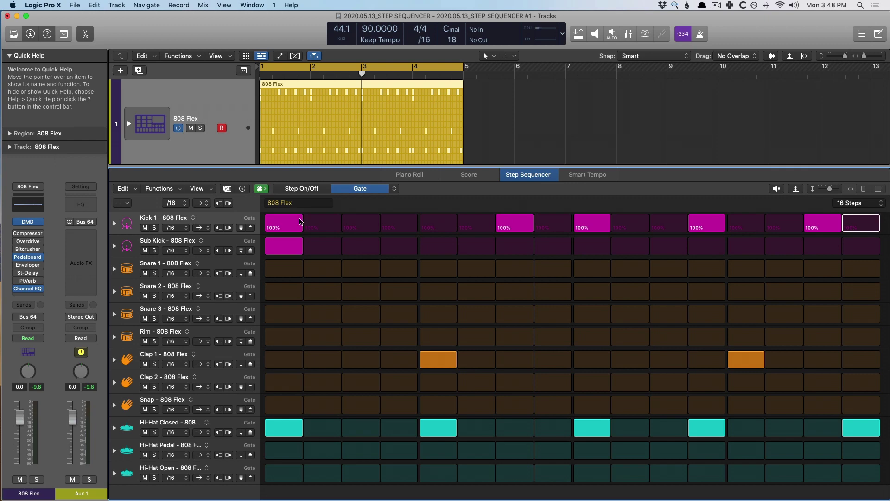
pyautogui.press('e')
pyautogui.click(240, 197)
# Create a 70s Synth Intro pattern region and use Learn to add F#1, C#1 and C1 rows
pyautogui.rightClick(288, 189)
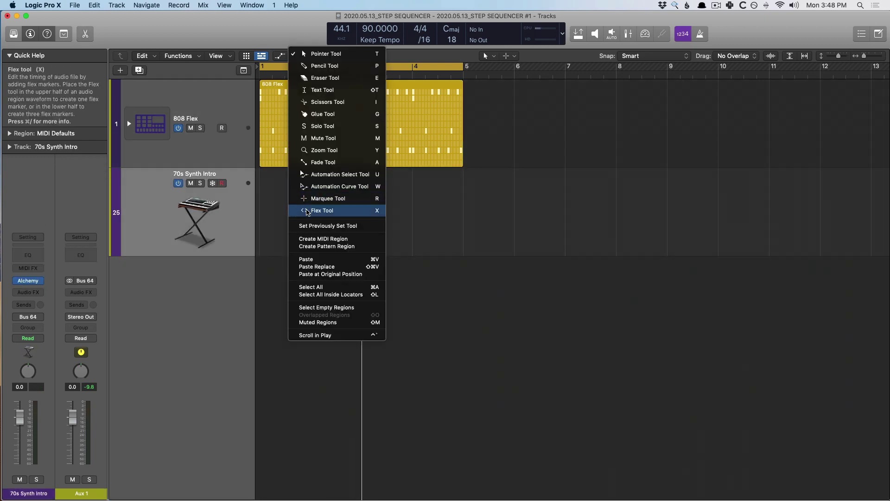
pyautogui.click(320, 246)
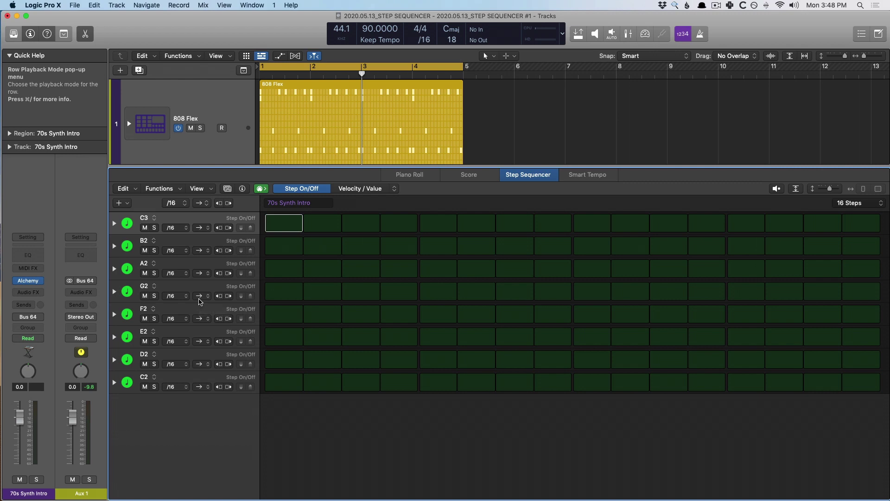
pyautogui.click(129, 204)
pyautogui.moveTo(133, 206)
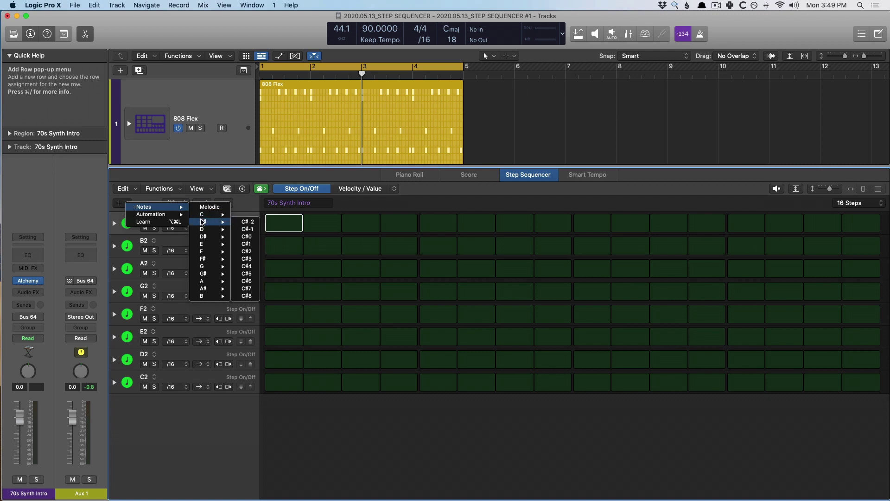
pyautogui.moveTo(211, 221)
pyautogui.moveTo(181, 215)
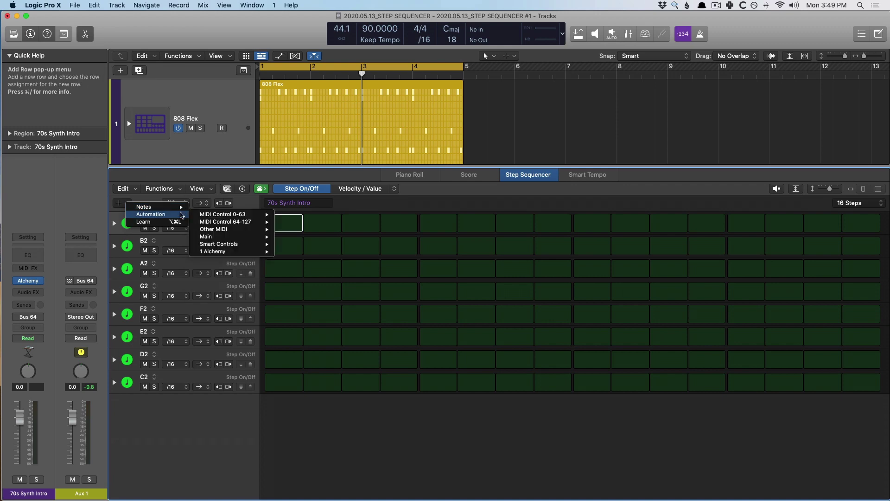
pyautogui.moveTo(219, 246)
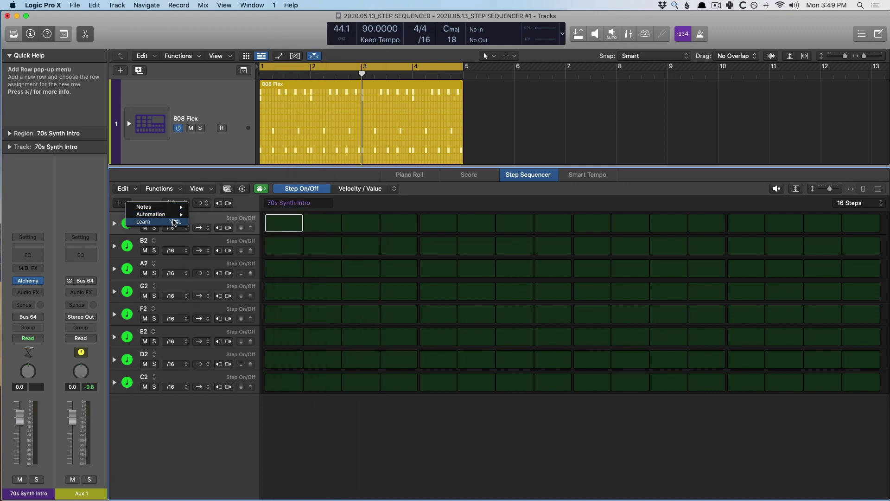
pyautogui.click(175, 222)
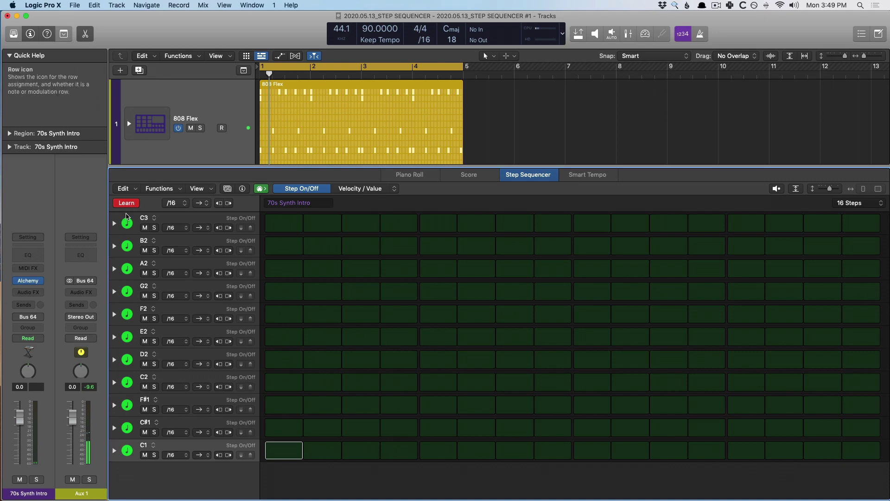
# Turn off Learn and delete the D2 and E2 rows
pyautogui.click(127, 203)
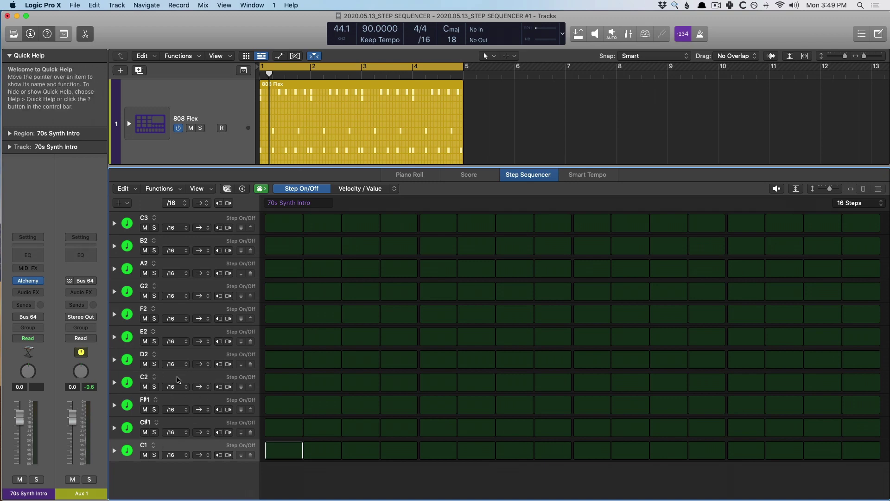
pyautogui.click(181, 361)
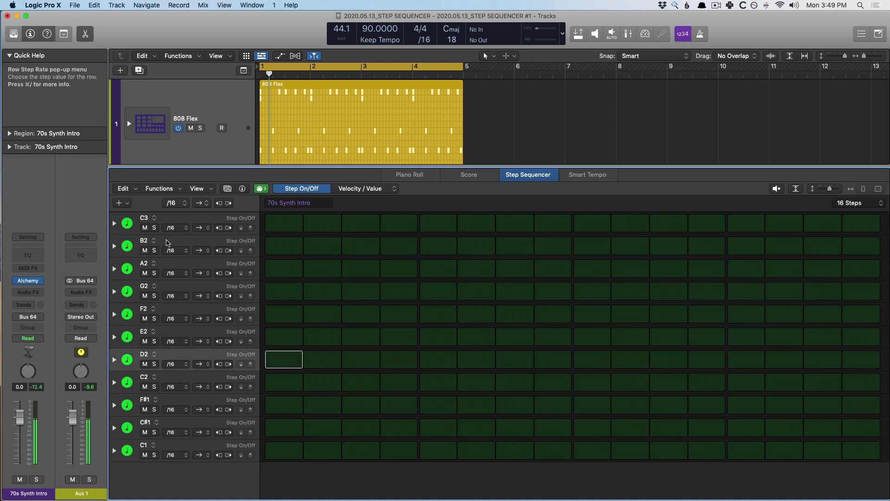
pyautogui.click(123, 188)
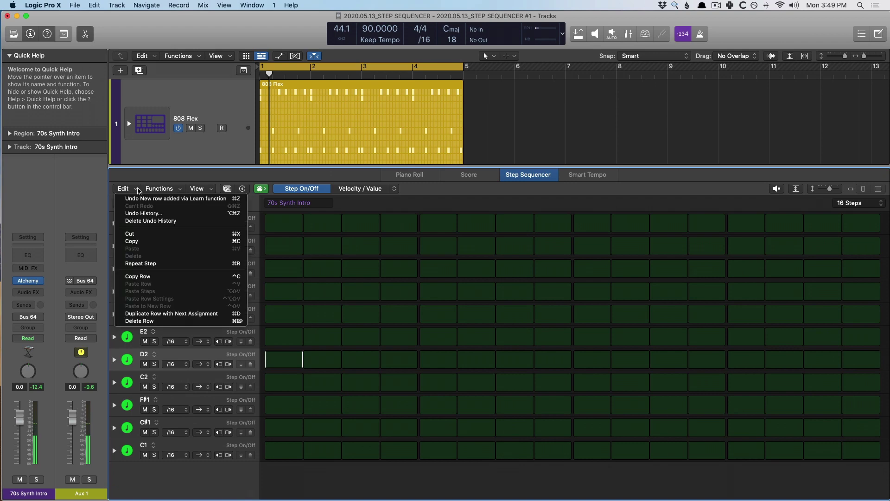
pyautogui.click(154, 322)
pyautogui.rightClick(179, 337)
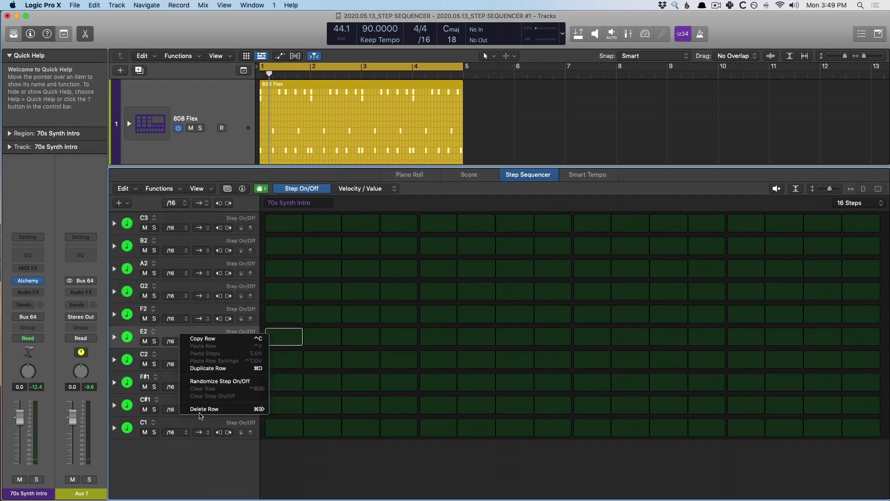
pyautogui.click(201, 409)
# Delete the F2, G2, A2, B2 and C3 rows, then switch on C1 step 1
pyautogui.rightClick(176, 314)
pyautogui.click(194, 381)
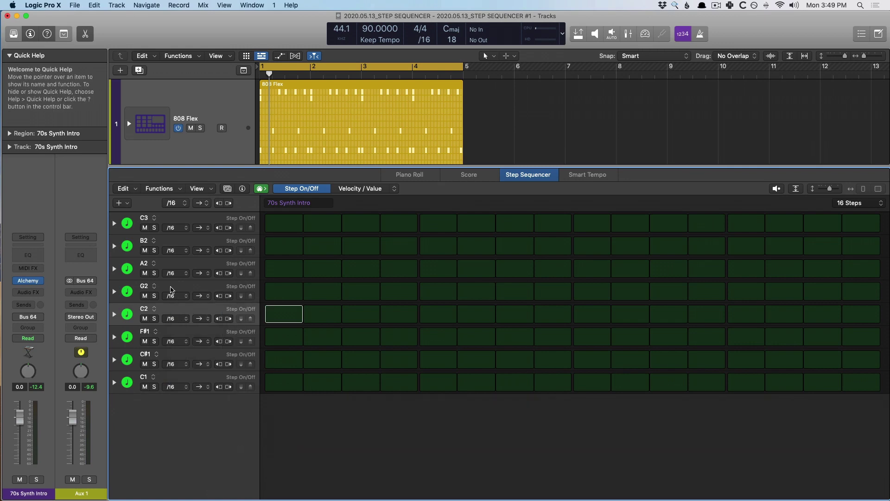
pyautogui.rightClick(172, 289)
pyautogui.click(194, 361)
pyautogui.rightClick(171, 265)
pyautogui.click(193, 337)
pyautogui.rightClick(169, 244)
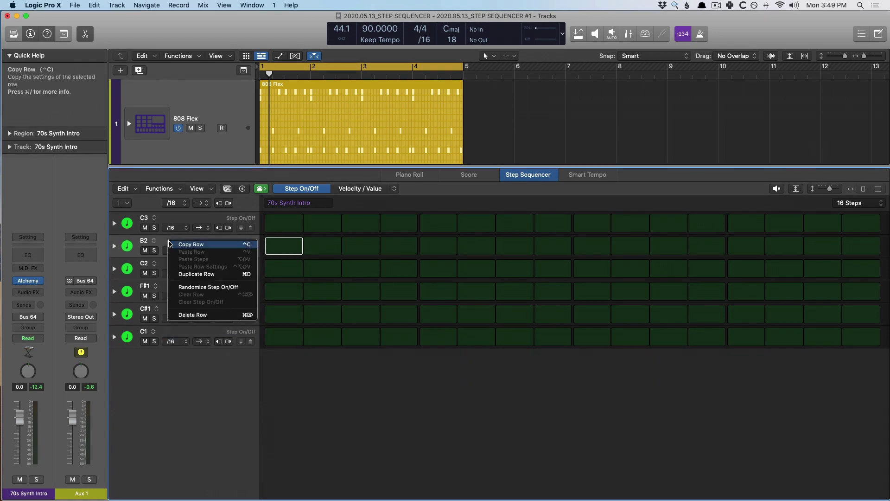
pyautogui.click(192, 315)
pyautogui.rightClick(169, 223)
pyautogui.click(194, 293)
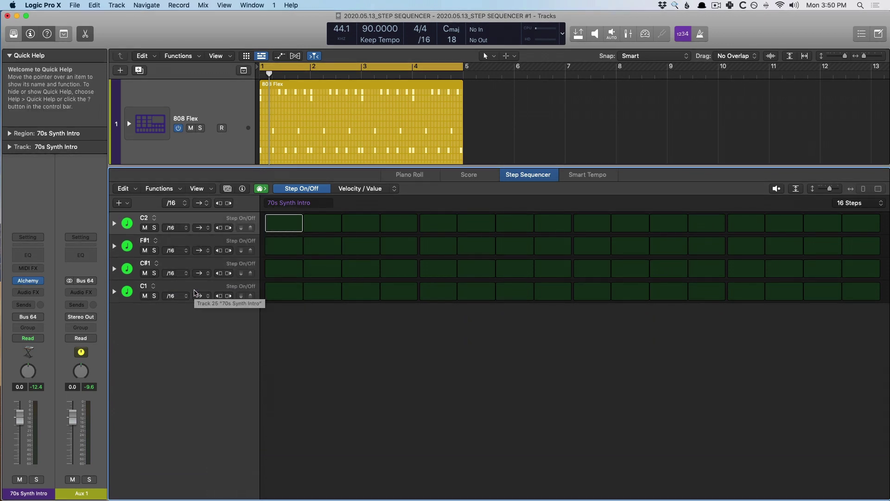
pyautogui.click(285, 297)
# Clear the C1 steps and place C2 hits on steps 1, 3, 6 and 9
pyautogui.click(360, 293)
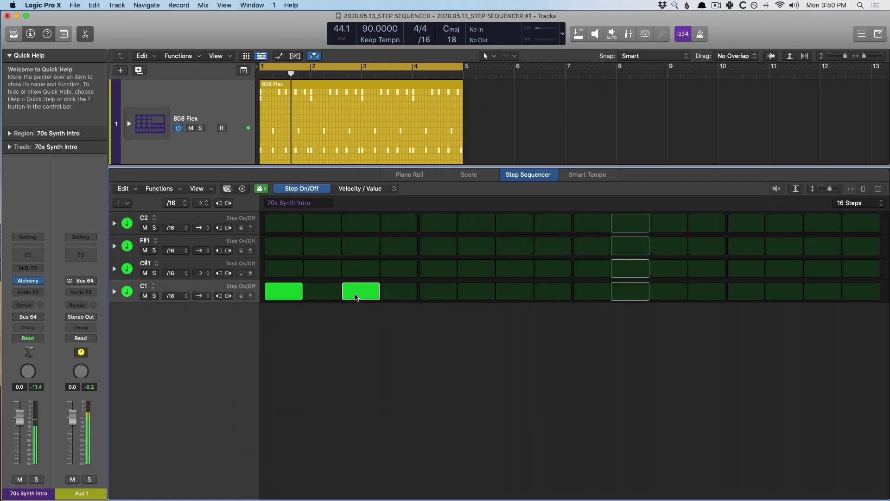
pyautogui.click(360, 294)
pyautogui.click(284, 292)
pyautogui.click(287, 225)
pyautogui.click(364, 225)
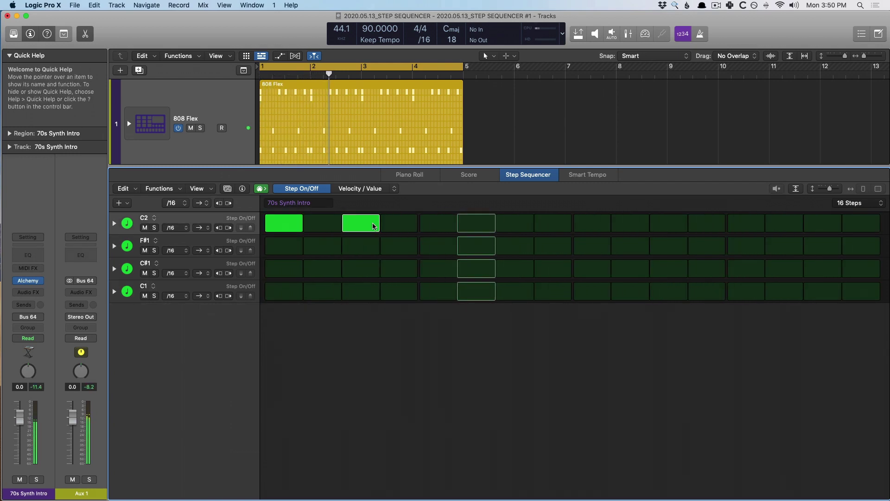
pyautogui.click(471, 223)
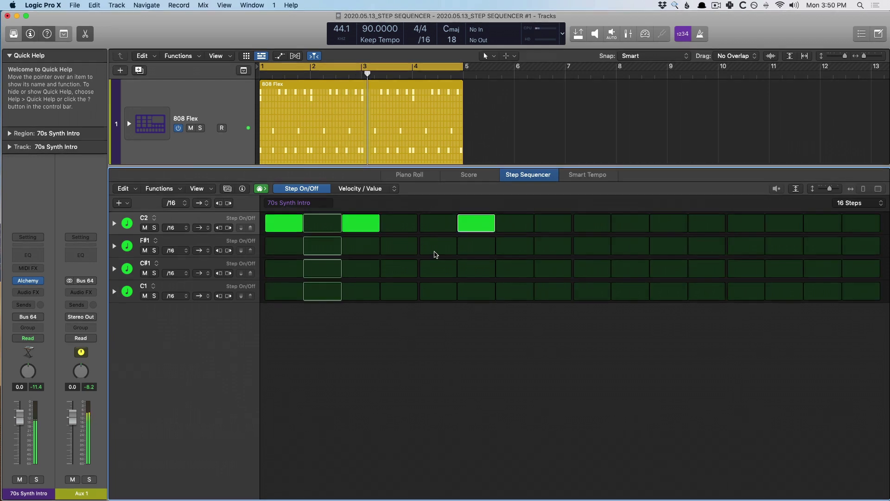
pyautogui.click(592, 223)
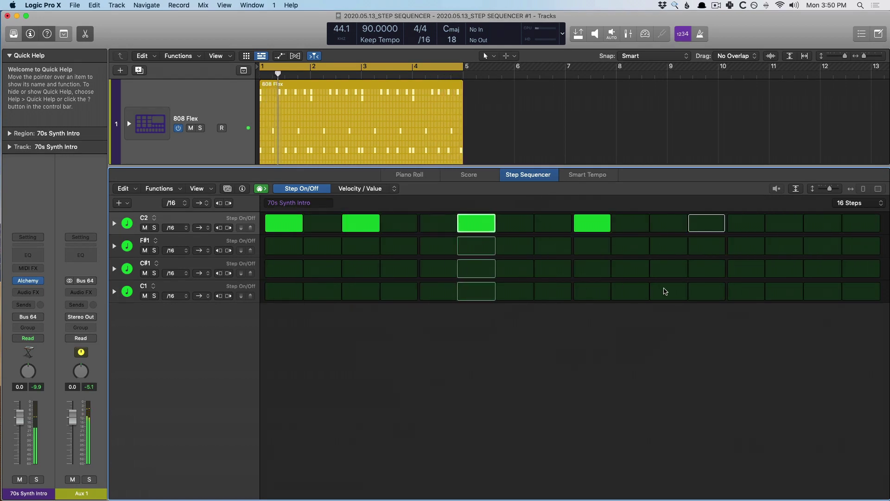
# Add F#1 on step 15, C#1 on step 16, and C1 on step 12 instead of 13
pyautogui.click(749, 293)
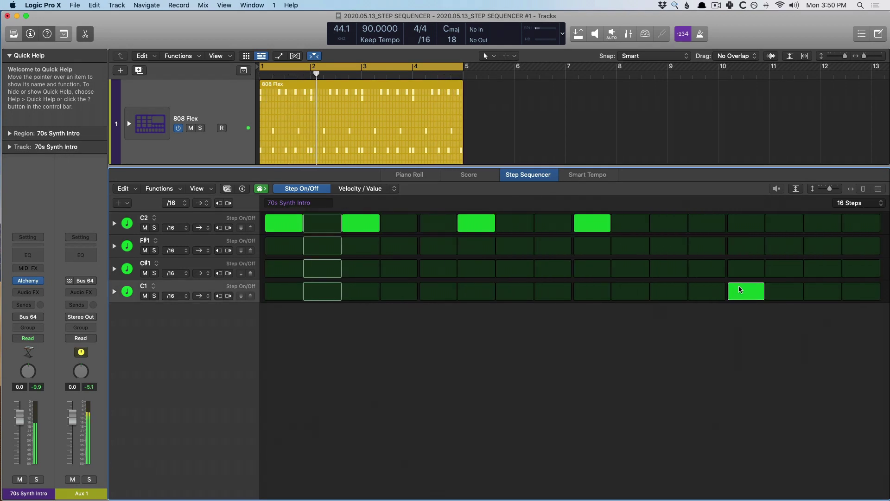
pyautogui.click(826, 246)
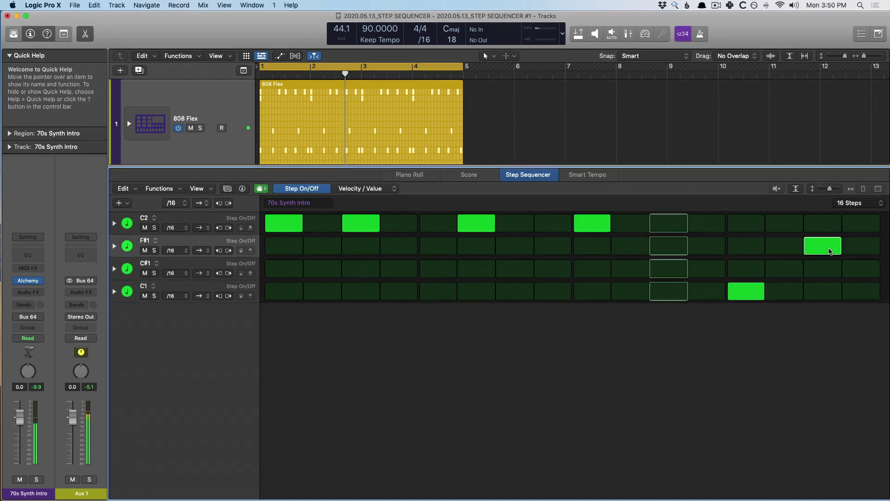
pyautogui.click(859, 270)
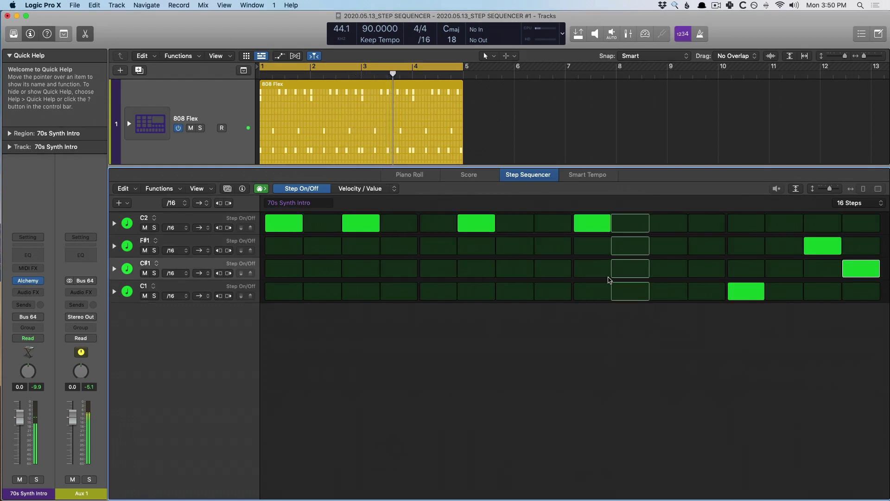
pyautogui.click(746, 292)
pyautogui.click(700, 292)
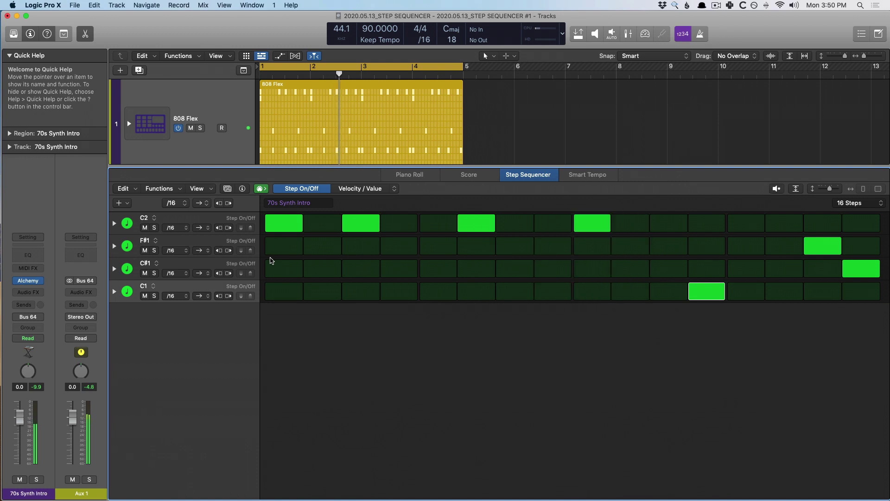
pyautogui.click(150, 266)
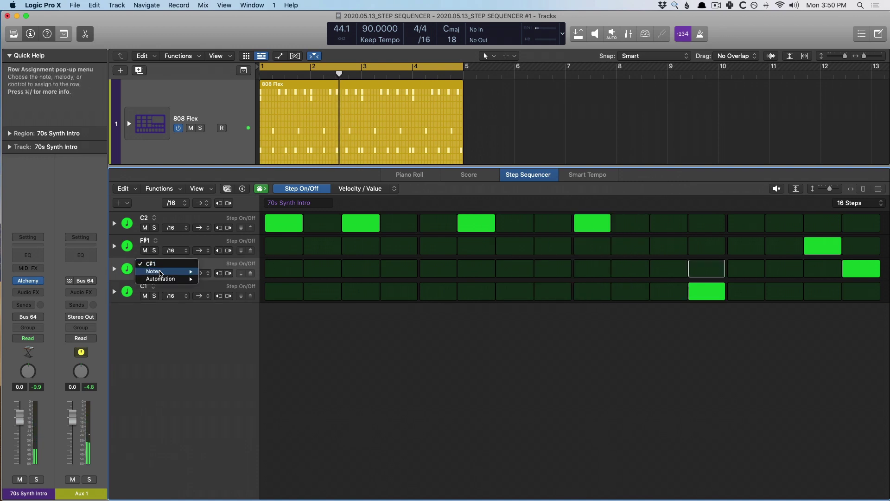
# Assign the third row's note to D#1 from the Notes > D# submenu
pyautogui.moveTo(167, 271)
pyautogui.moveTo(226, 302)
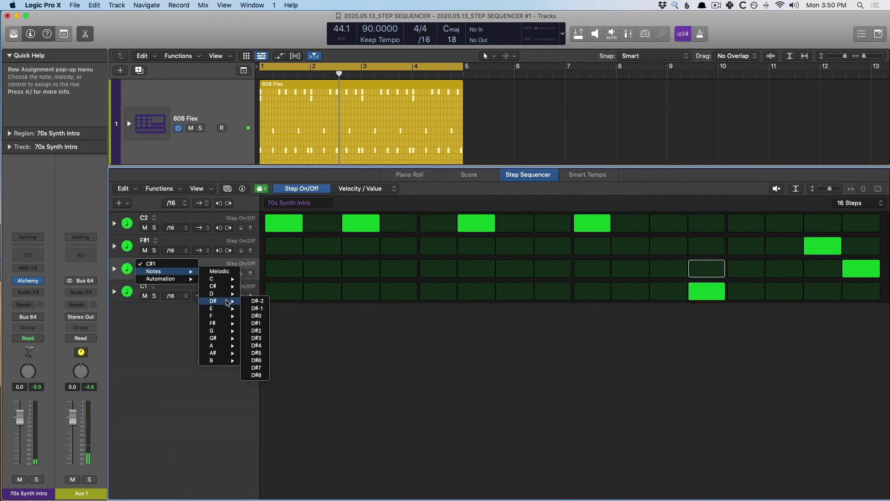
pyautogui.click(263, 324)
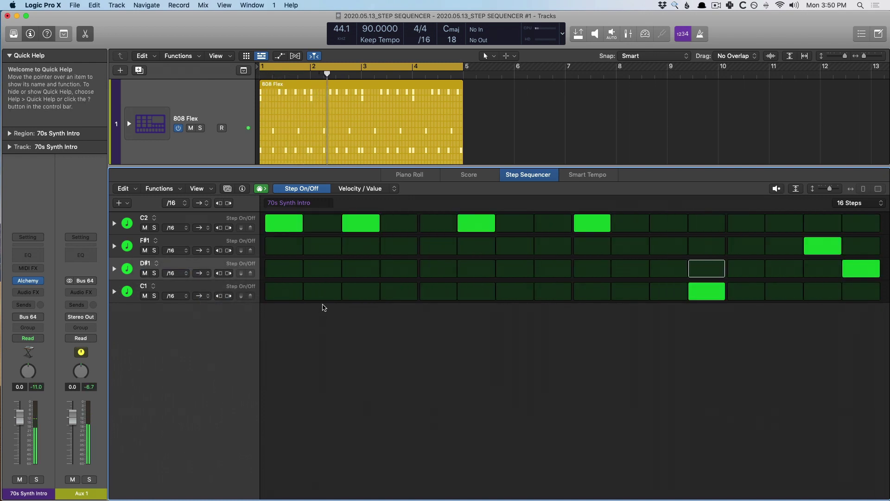
# In Gate edit mode, shorten the first C2 step's gate to 35% and play it
pyautogui.click(367, 189)
pyautogui.click(392, 191)
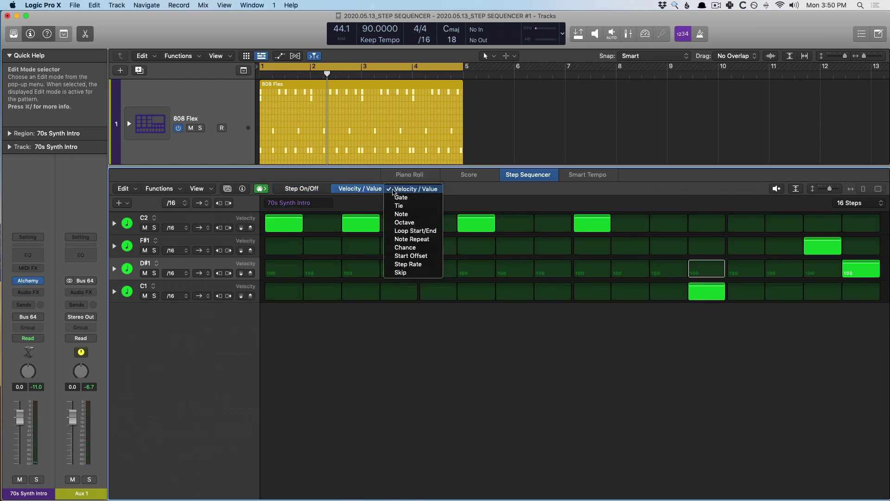
pyautogui.click(385, 201)
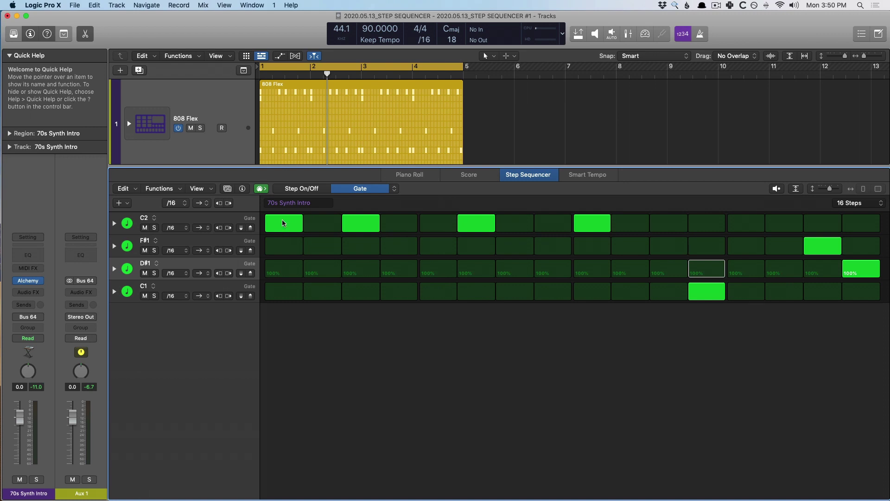
pyautogui.moveTo(283, 221); pyautogui.dragTo(281, 227)
pyautogui.press('space')
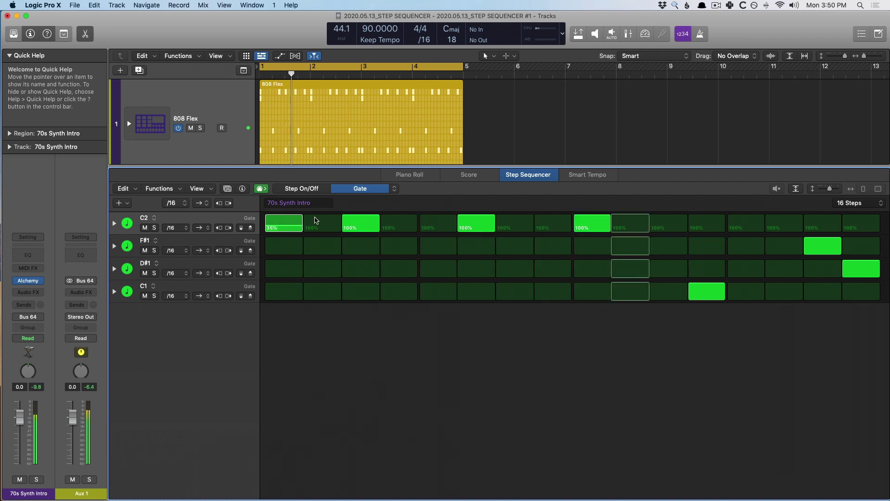
# In Tie mode, tie C2 steps 1–3, play, then remove the tie into step 3
pyautogui.click(392, 190)
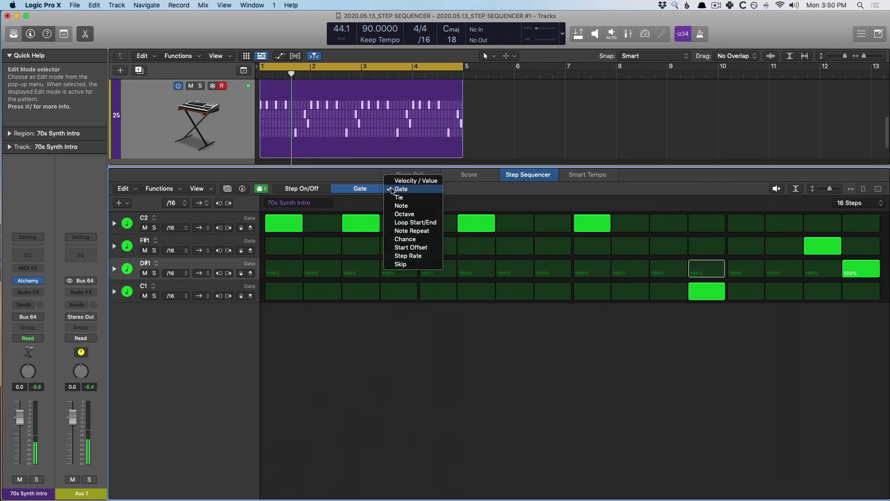
pyautogui.click(397, 198)
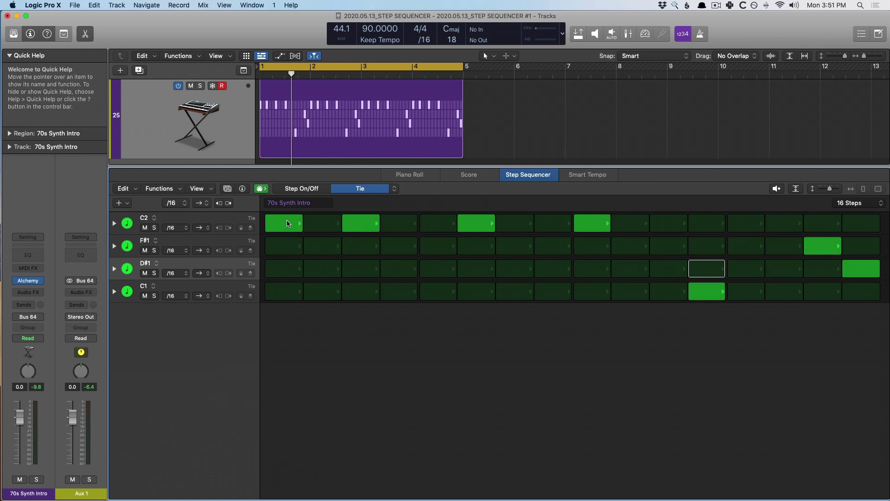
pyautogui.click(302, 225)
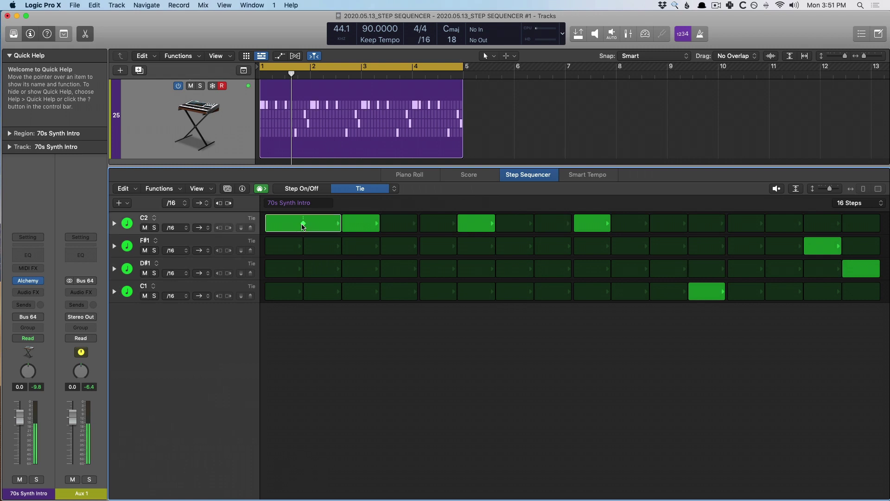
pyautogui.click(340, 226)
pyautogui.press('space')
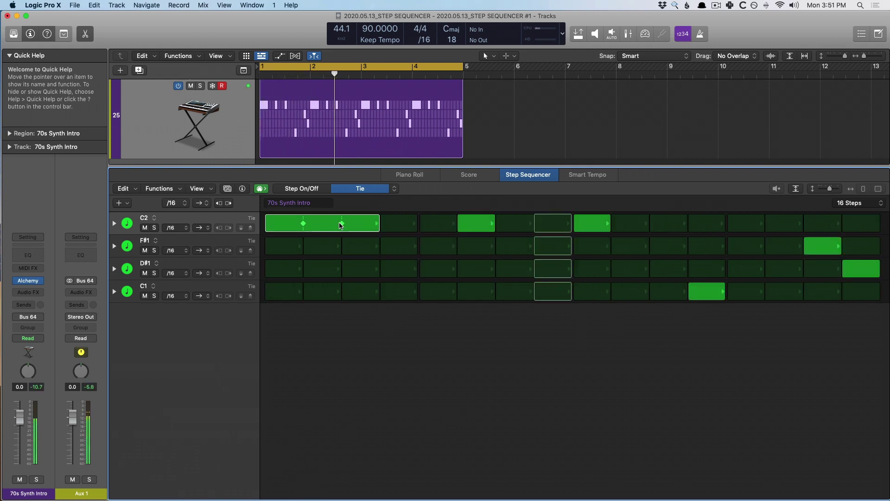
pyautogui.click(341, 226)
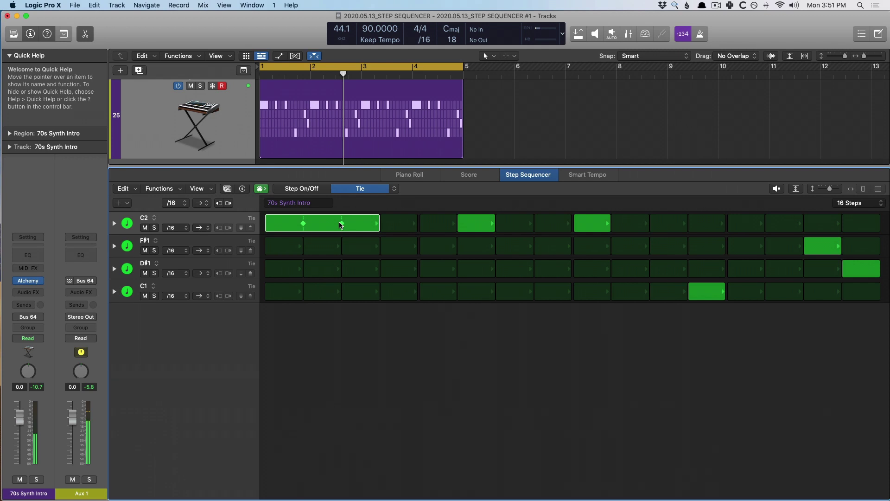
# Switch to Note edit mode and try a pitch change on a C2 step
pyautogui.click(387, 190)
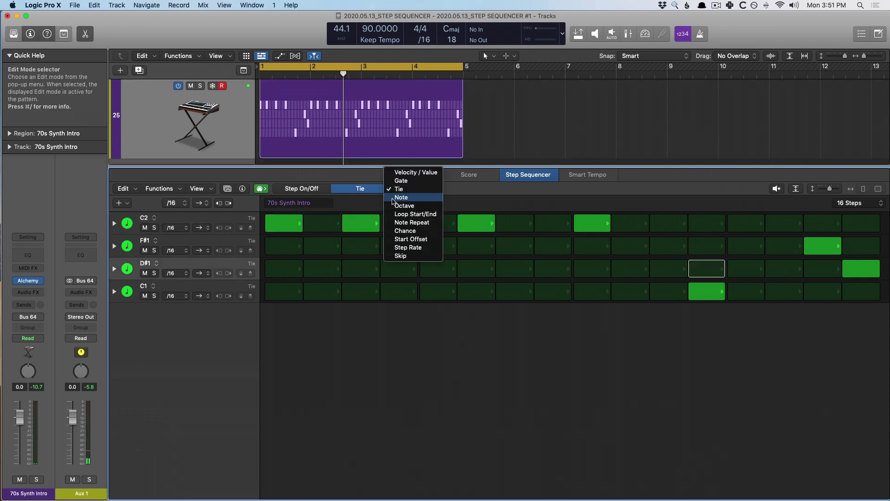
pyautogui.click(394, 198)
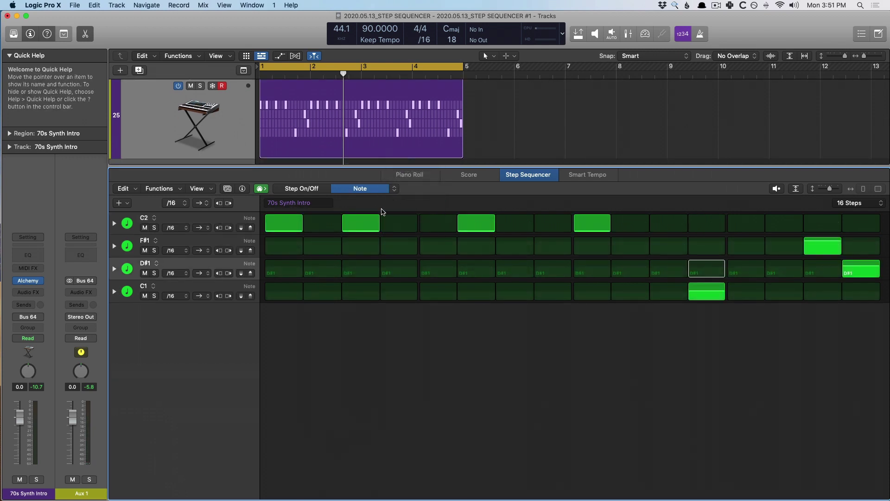
pyautogui.click(351, 229)
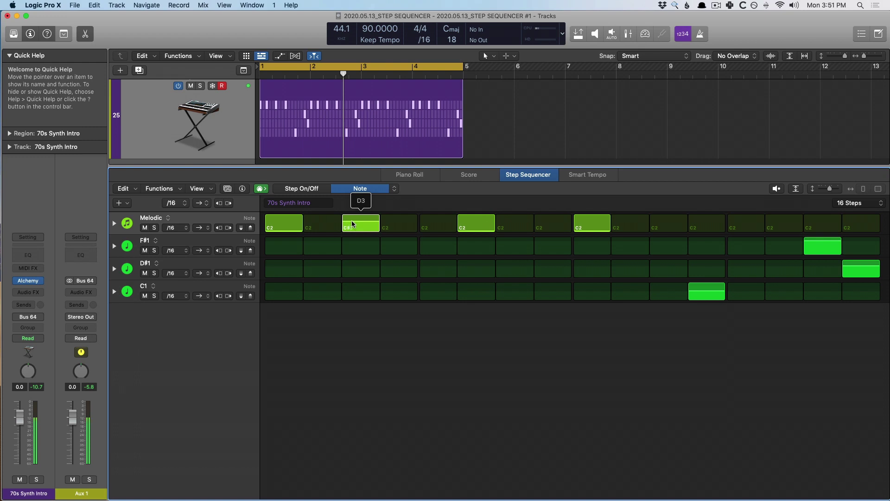
pyautogui.press('e')
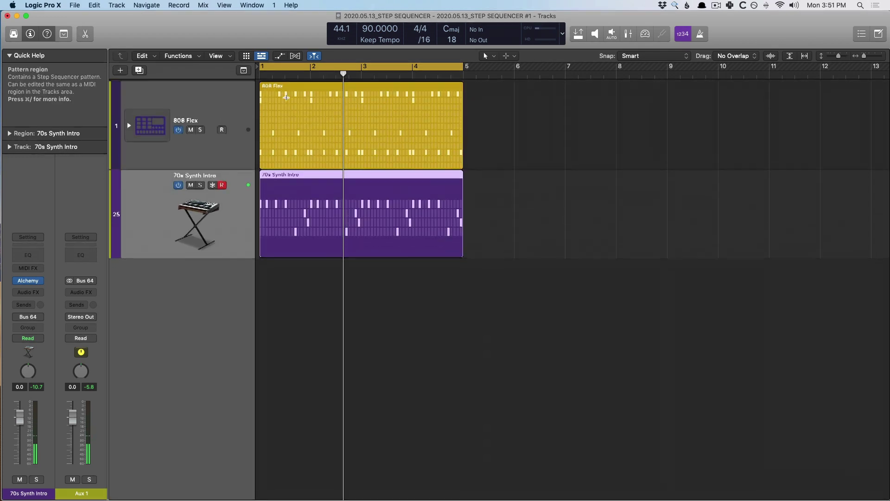
# On the 808 Flex pattern, change the Sub Kick's first step to C3, then undo it
pyautogui.doubleClick(294, 81)
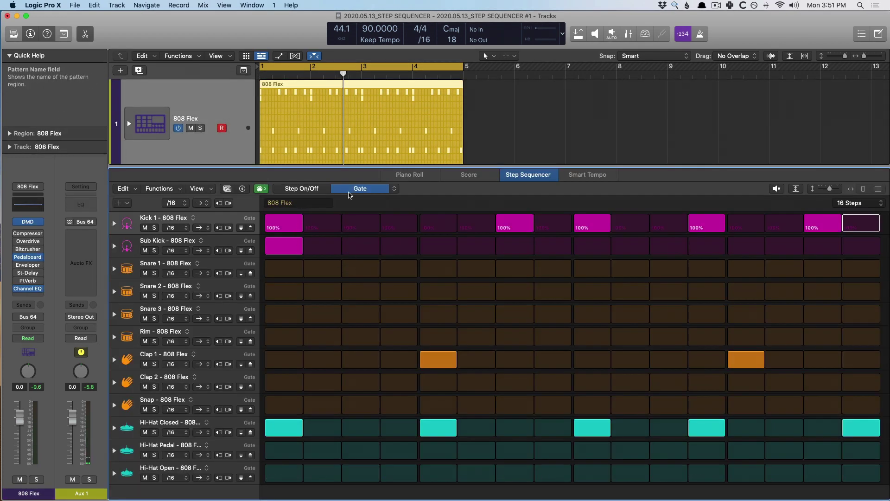
pyautogui.click(394, 188)
pyautogui.click(400, 206)
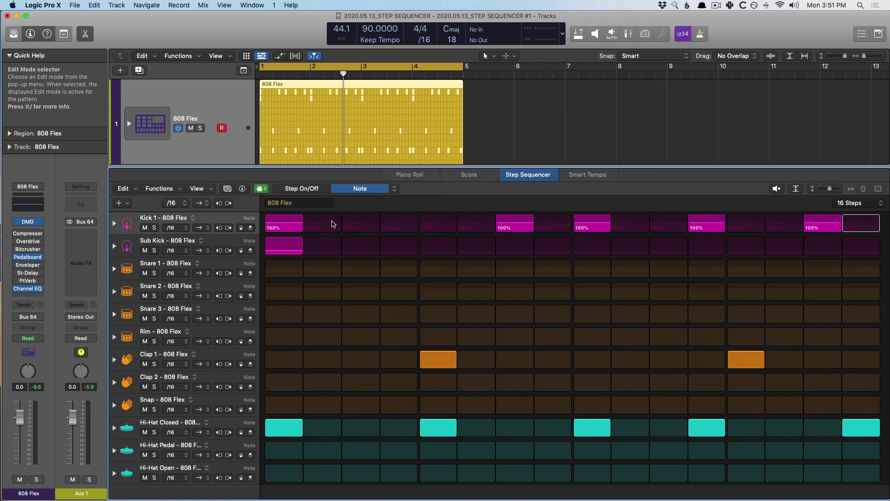
pyautogui.moveTo(285, 251); pyautogui.dragTo(286, 254)
pyautogui.press('super+z')
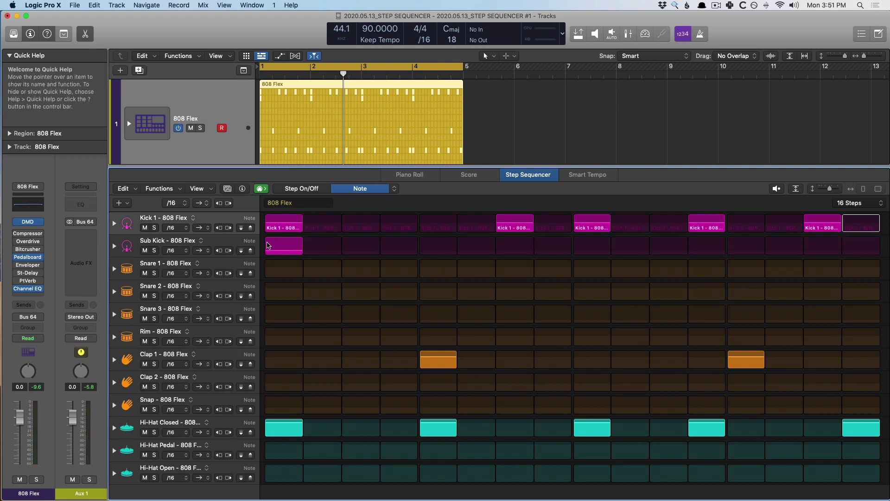
# Bring back the 70s Synth Intro pattern in the step sequencer
pyautogui.click(393, 189)
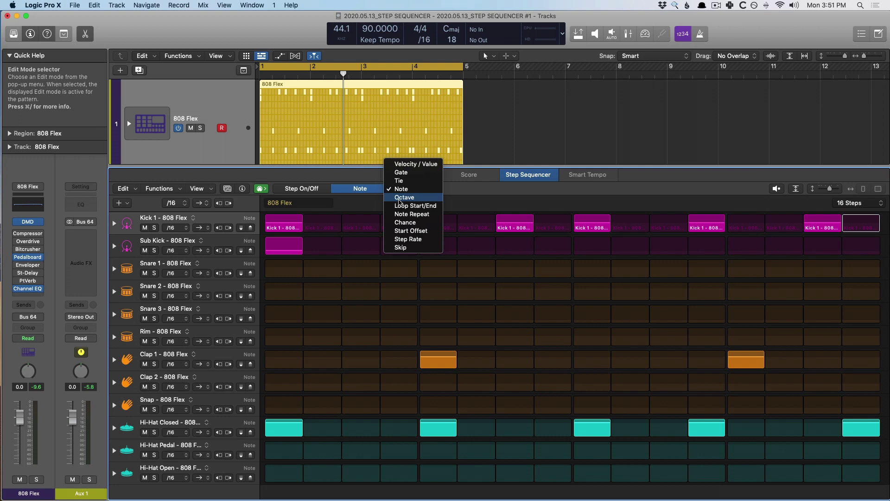
pyautogui.click(399, 198)
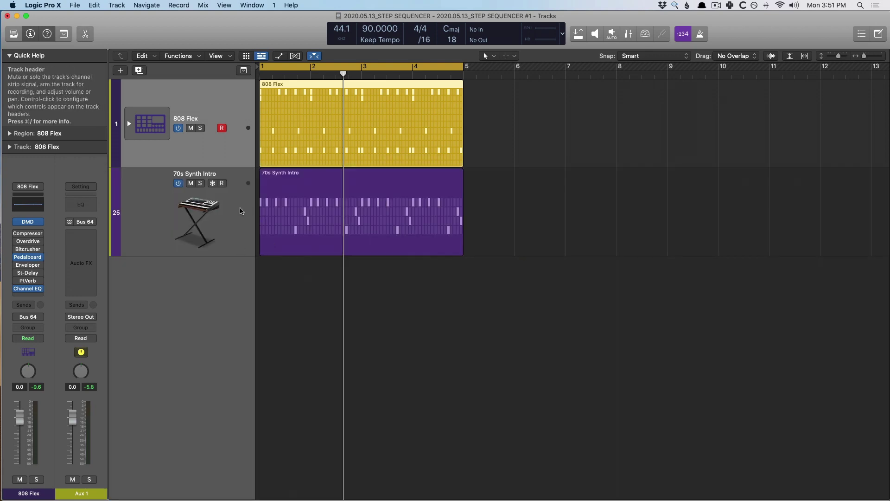
pyautogui.doubleClick(242, 251)
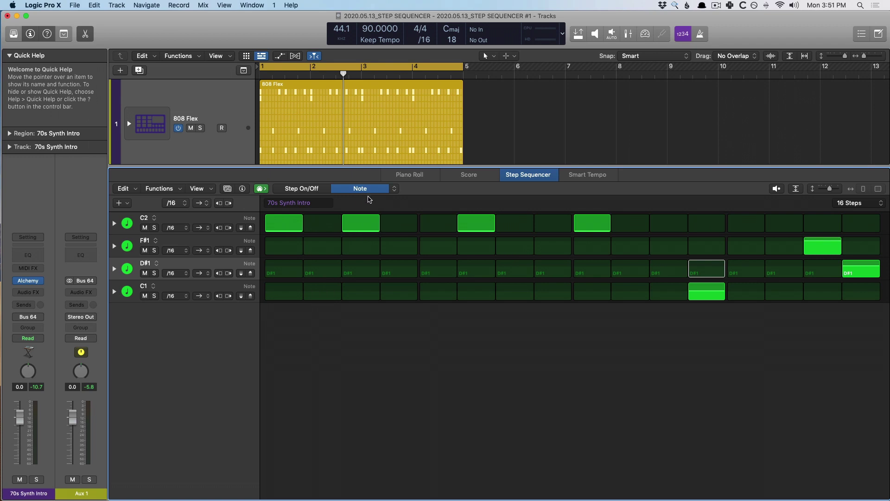
# In Octave mode, try raising the third C2 step to octave 4, then undo
pyautogui.click(394, 189)
pyautogui.click(400, 197)
pyautogui.moveTo(356, 230); pyautogui.dragTo(360, 223)
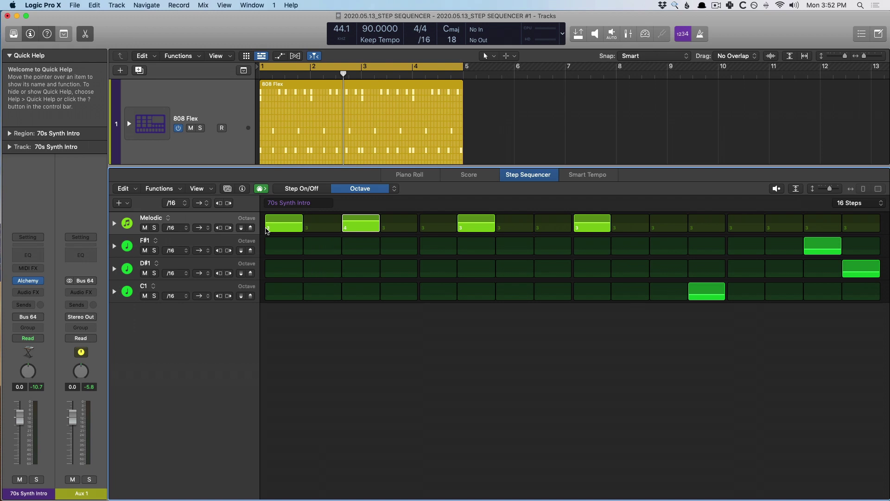
pyautogui.press('super+z')
# Set the C2 row's loop end at step 10, audition it, then restore all 16 steps
pyautogui.click(391, 190)
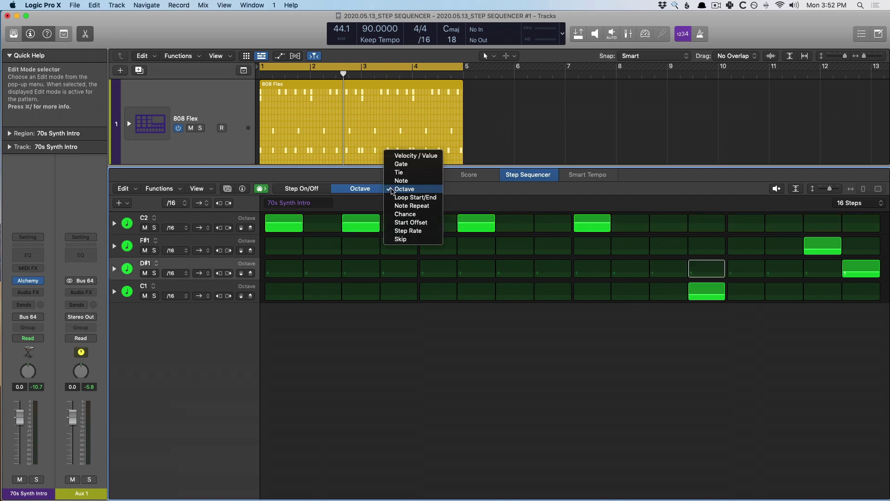
pyautogui.click(407, 198)
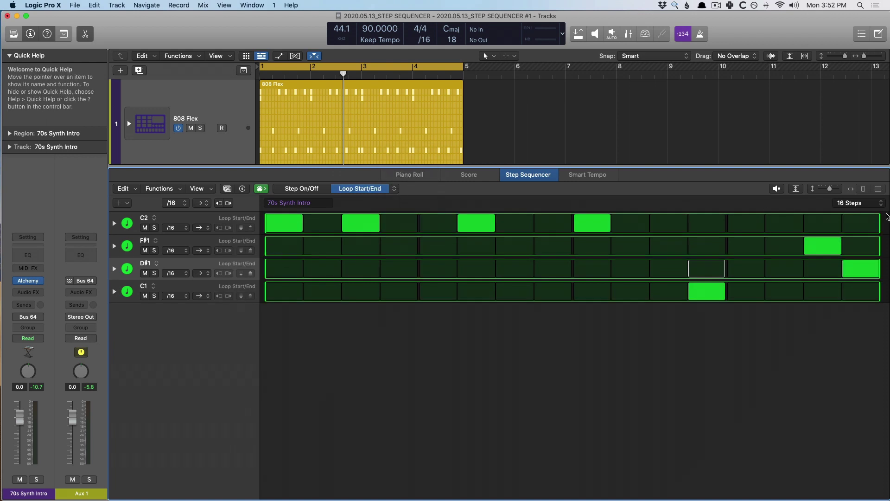
pyautogui.moveTo(882, 222); pyautogui.dragTo(641, 227)
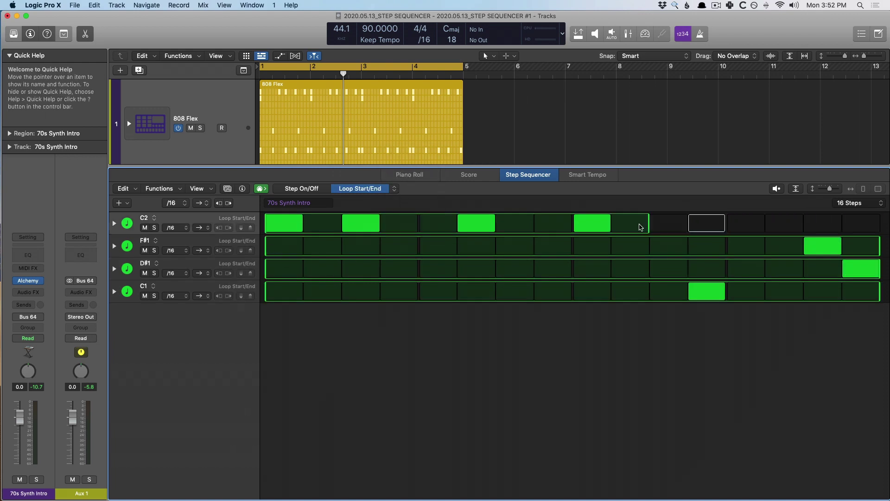
pyautogui.press('space')
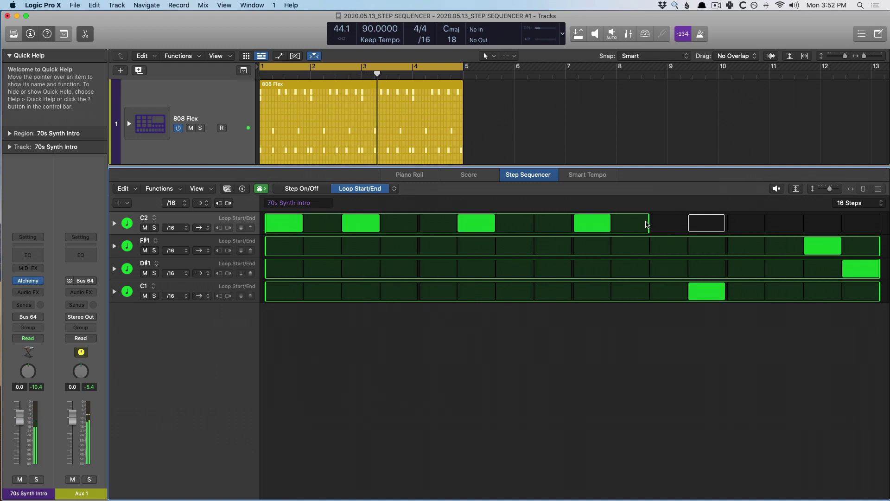
pyautogui.press('space')
pyautogui.moveTo(649, 224); pyautogui.dragTo(875, 228)
# On the 808 Flex pattern, set note repeats on Hi-Hat Closed steps 3 and 7
pyautogui.click(411, 95)
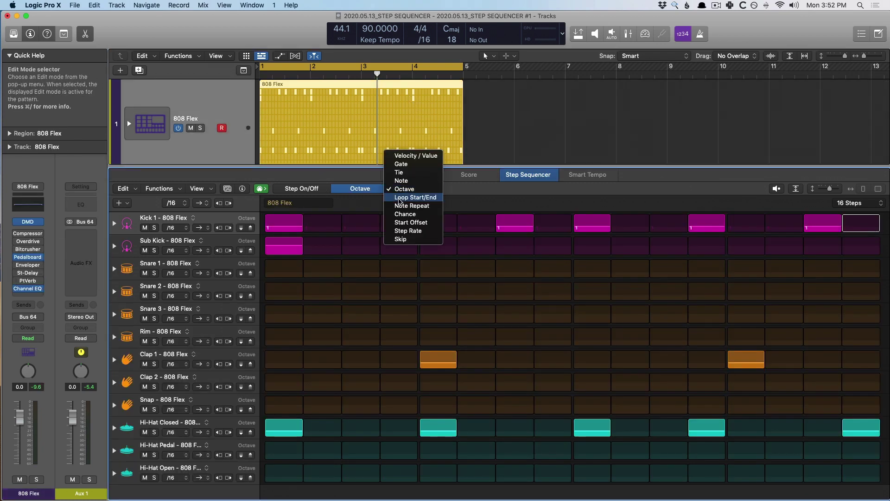
pyautogui.click(403, 207)
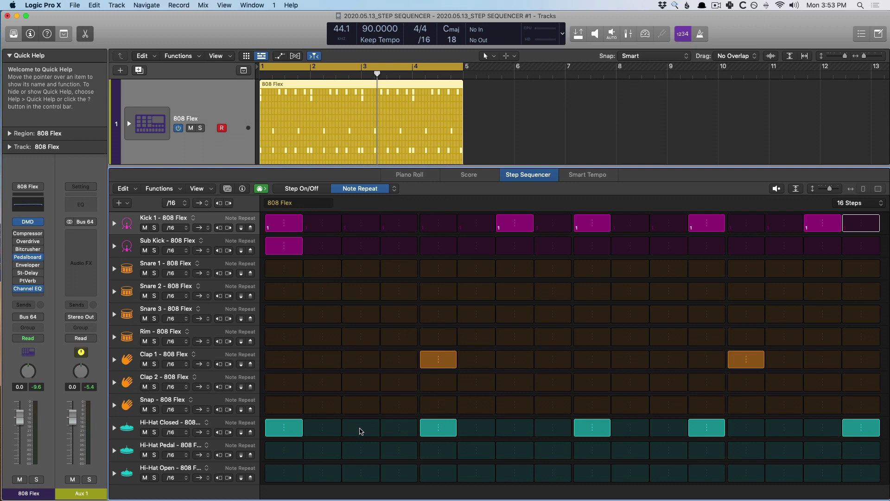
pyautogui.moveTo(362, 426); pyautogui.dragTo(362, 406)
pyautogui.moveTo(514, 427); pyautogui.dragTo(514, 408)
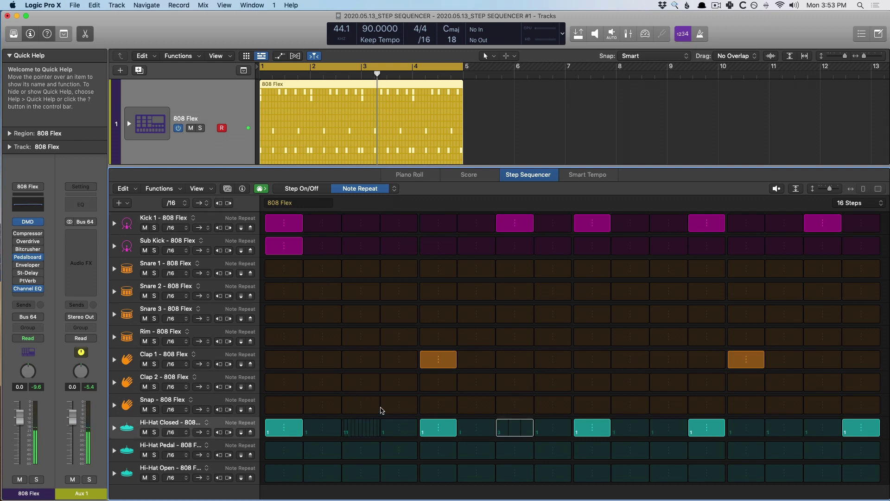
# Turn on Hi-Hat Closed steps 3, 7, 11 and 14
pyautogui.click(309, 190)
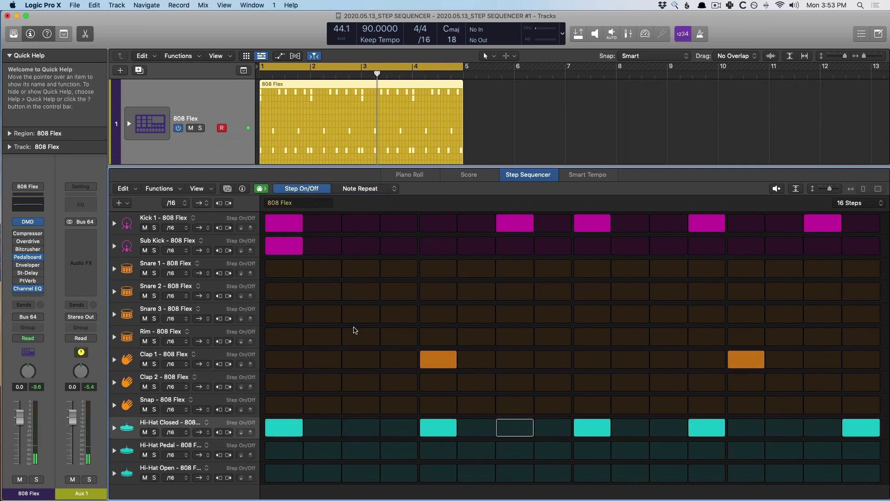
pyautogui.click(363, 431)
pyautogui.click(514, 429)
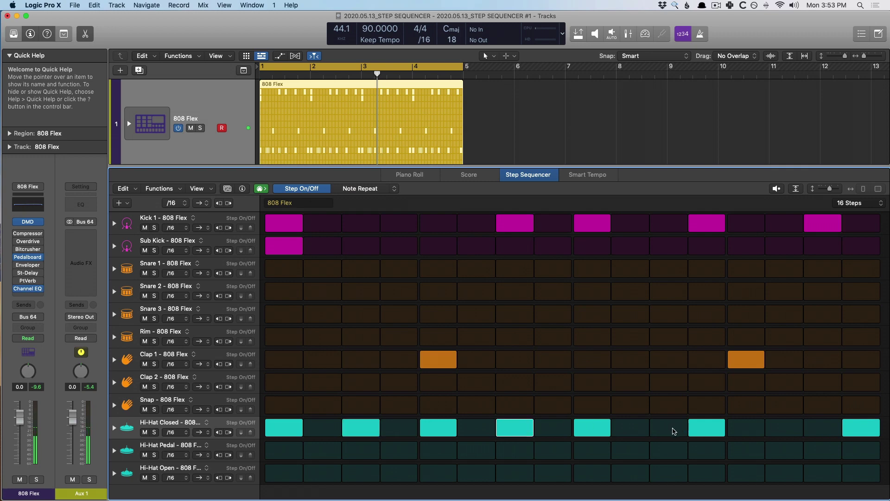
pyautogui.click(671, 427)
pyautogui.click(794, 427)
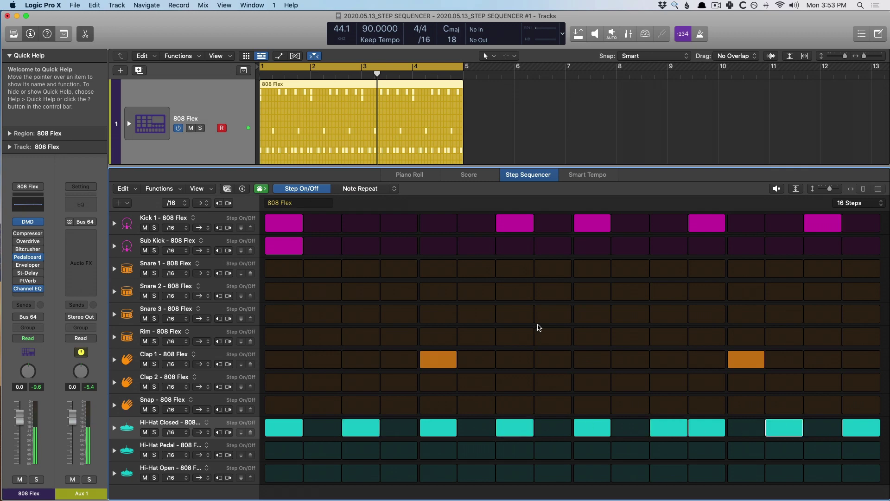
# Give step 3 a three-note repeat, play it, then show per-step chance values
pyautogui.click(376, 190)
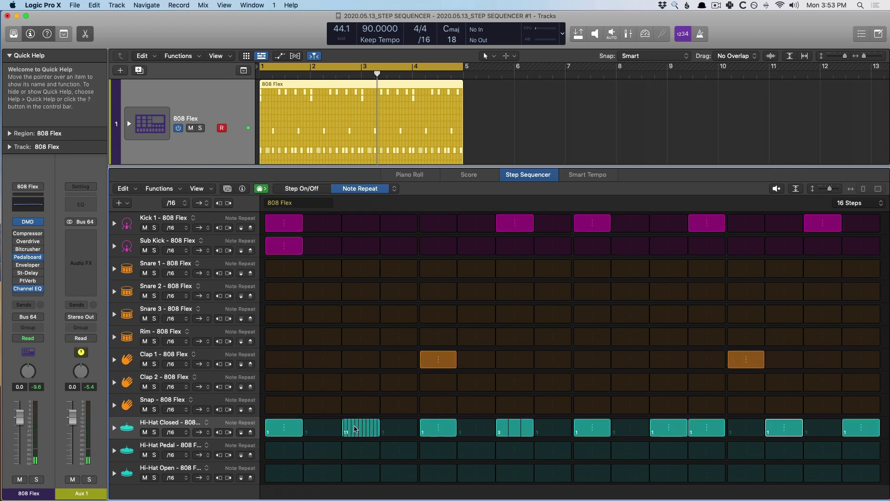
pyautogui.moveTo(355, 429)
pyautogui.mouseDown()
pyautogui.moveTo(354, 452)
pyautogui.moveTo(355, 434)
pyautogui.mouseUp()
pyautogui.press('space')
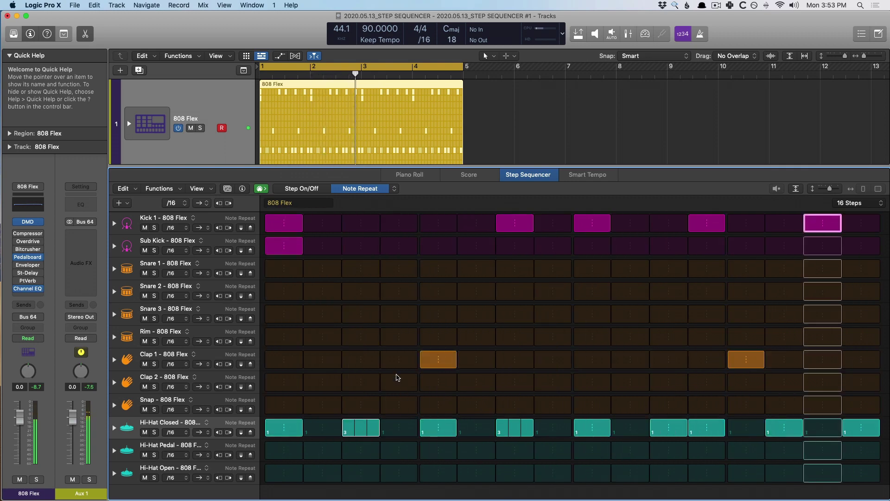
pyautogui.click(392, 188)
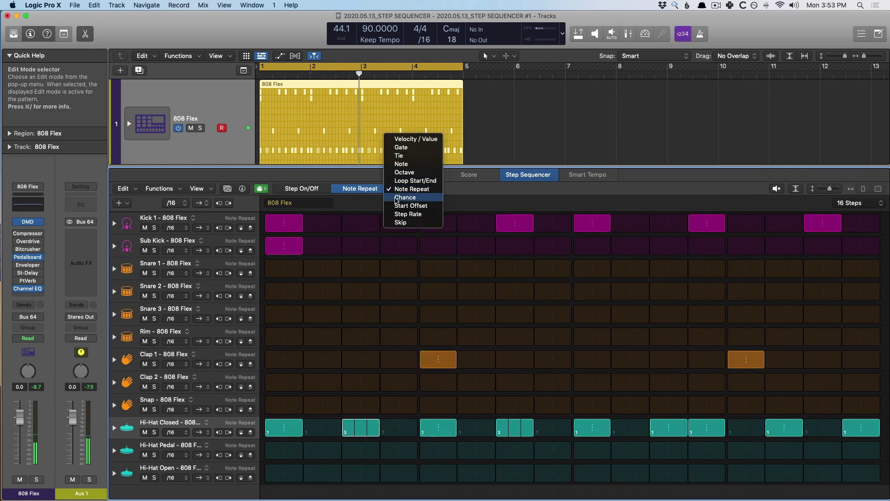
pyautogui.click(396, 198)
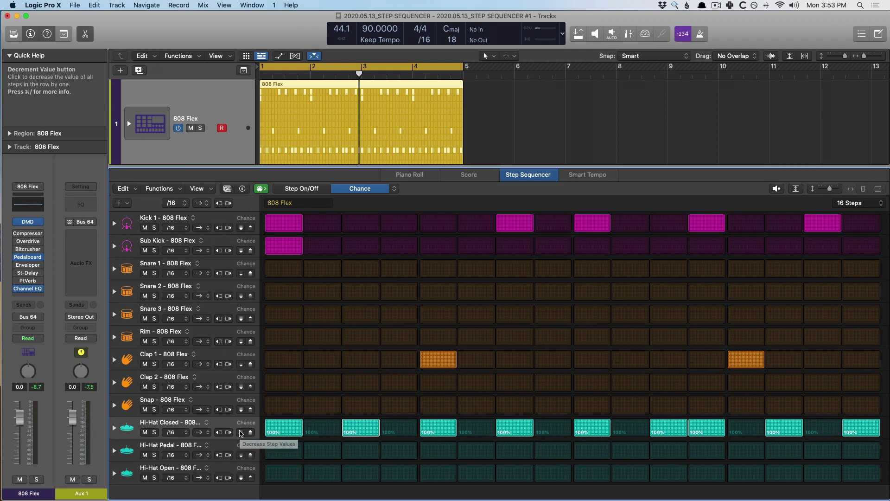
# Drop every Hi-Hat Closed step's chance to 34% and play the pattern
pyautogui.moveTo(241, 433); pyautogui.dragTo(246, 464)
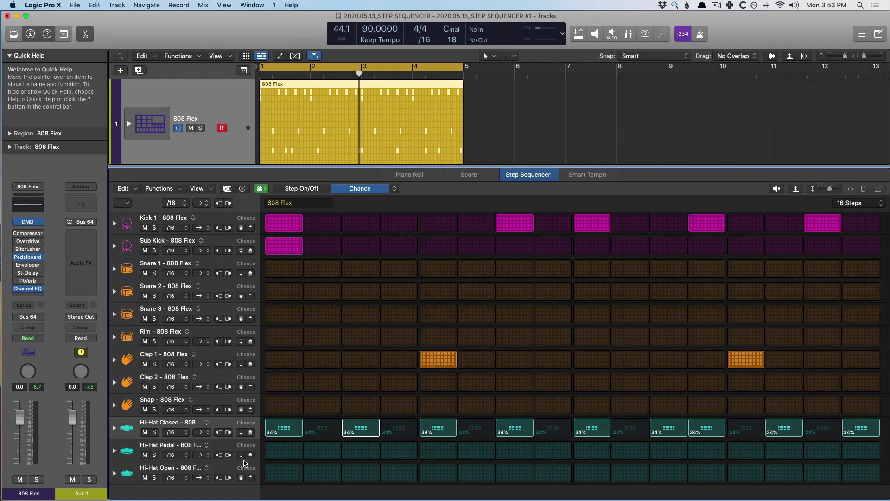
pyautogui.press('space')
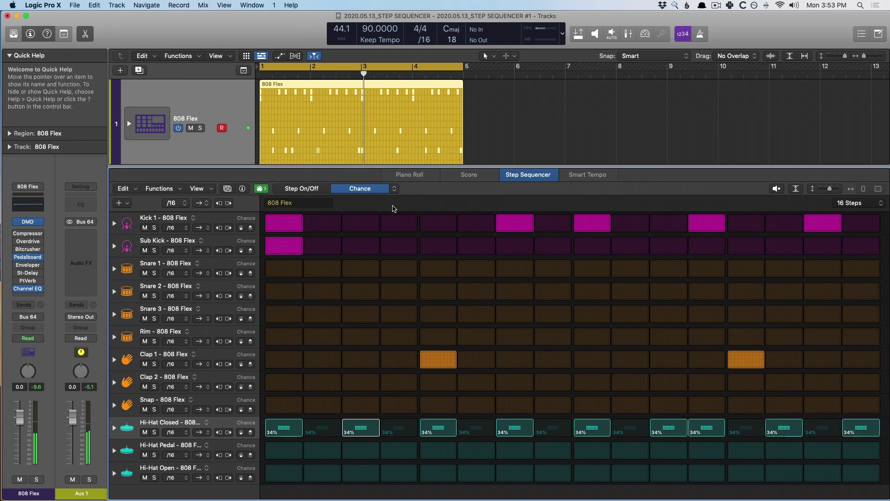
pyautogui.click(395, 188)
pyautogui.click(404, 180)
# In Start Offset mode, audition a 48% offset on the first Hi-Hat Closed step, then reset it to 0%
pyautogui.click(394, 189)
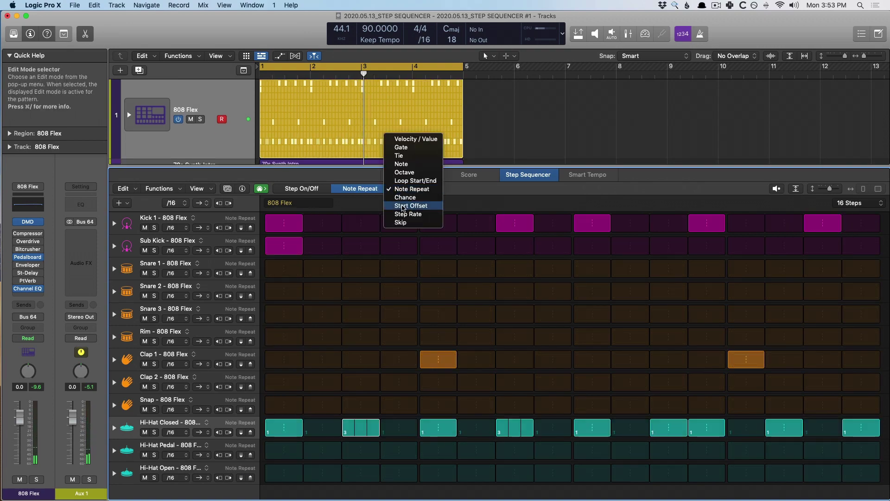
pyautogui.click(402, 206)
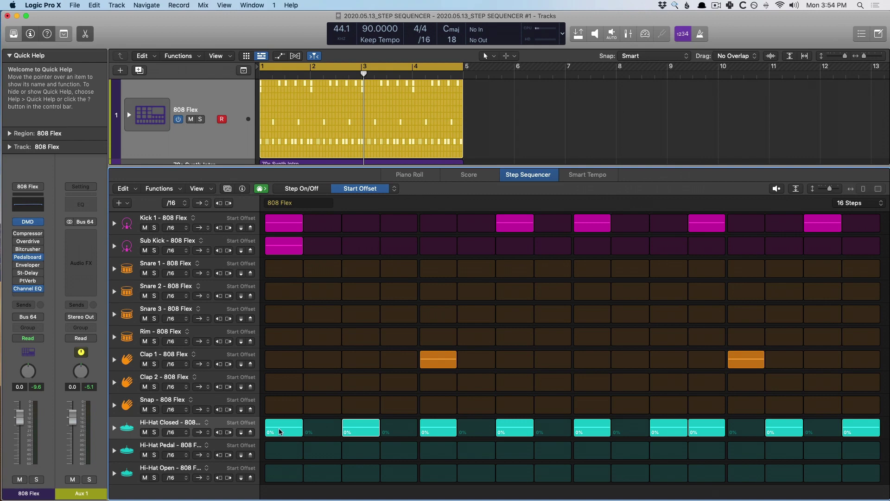
pyautogui.moveTo(279, 431); pyautogui.dragTo(284, 418)
pyautogui.press('space')
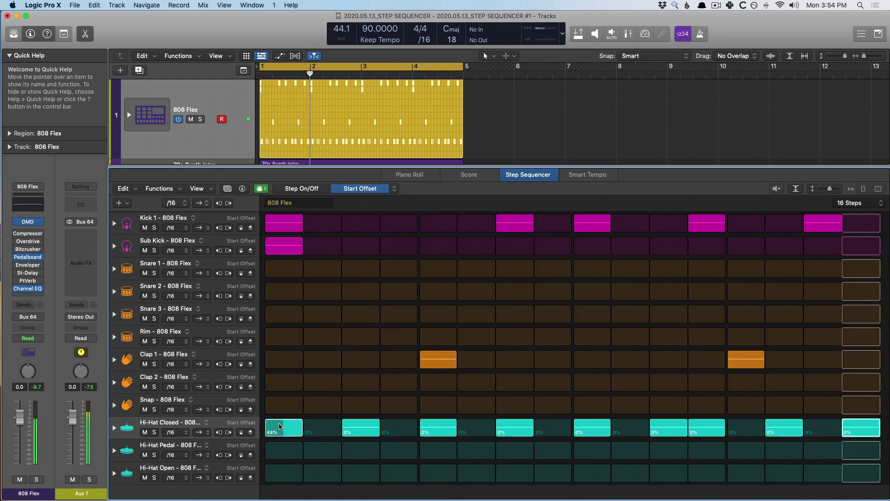
pyautogui.press('space')
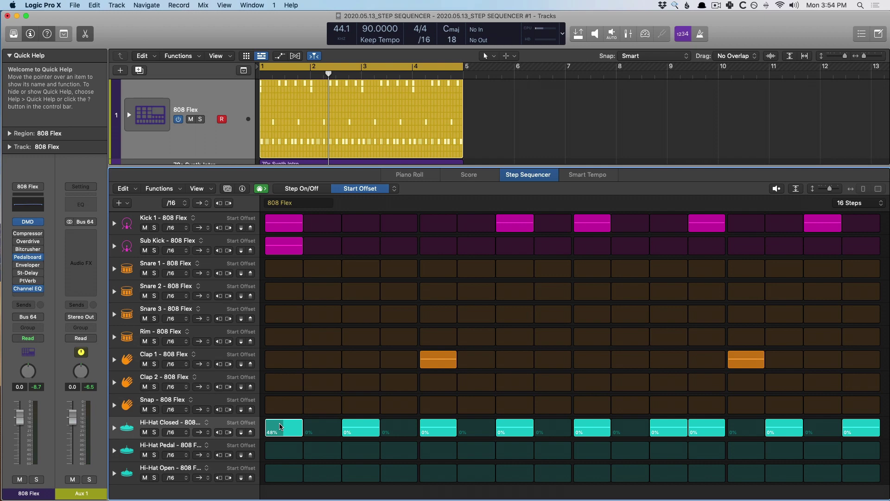
pyautogui.press('space')
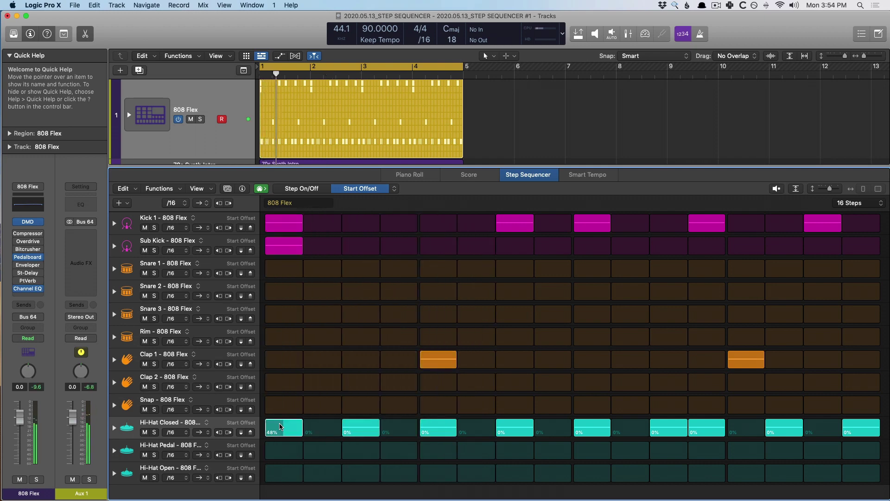
pyautogui.keyDown('alt'); pyautogui.click(280, 426); pyautogui.keyUp('alt')
# In Step Rate mode, set the Clap 1 hit at step 5 to /8 and play it
pyautogui.click(394, 188)
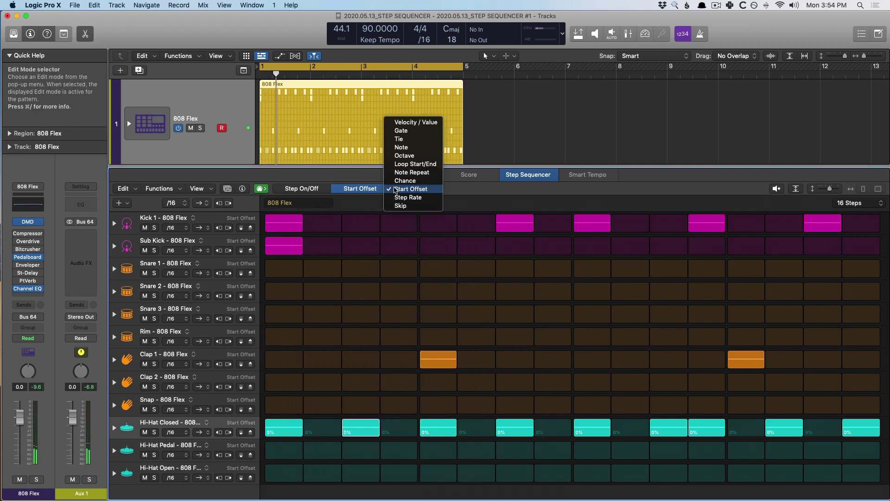
pyautogui.click(400, 198)
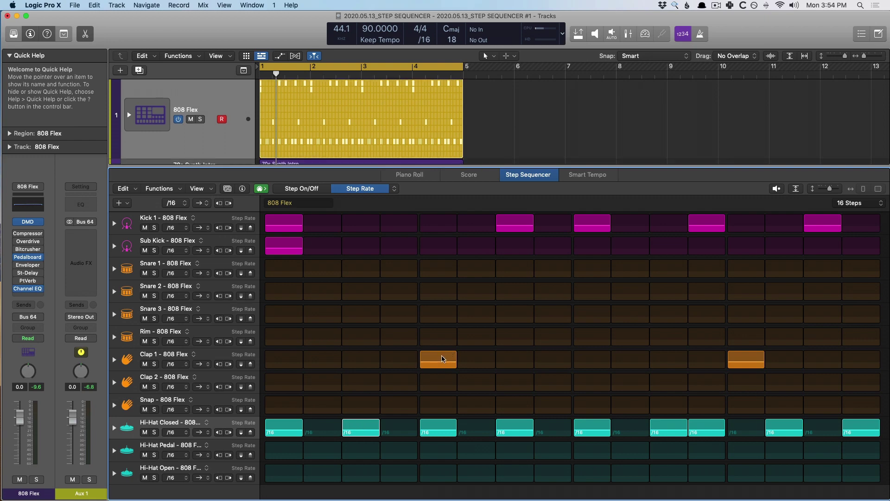
pyautogui.moveTo(439, 364); pyautogui.dragTo(440, 363)
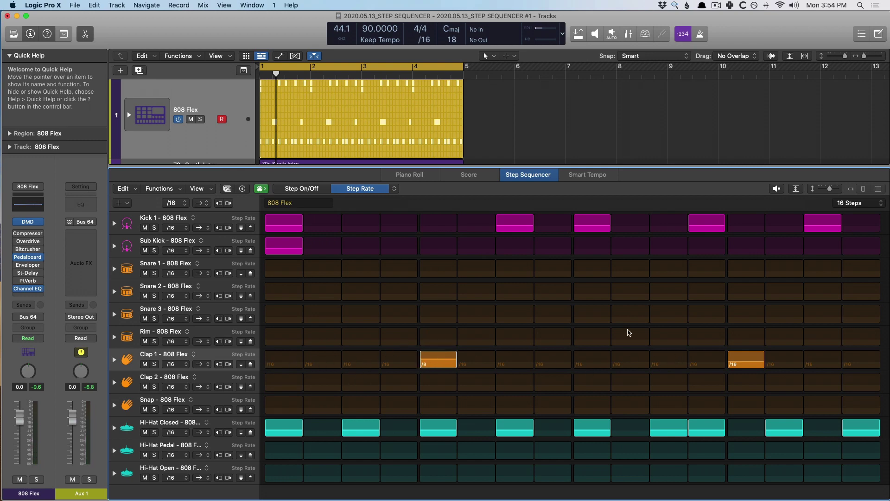
pyautogui.press('space')
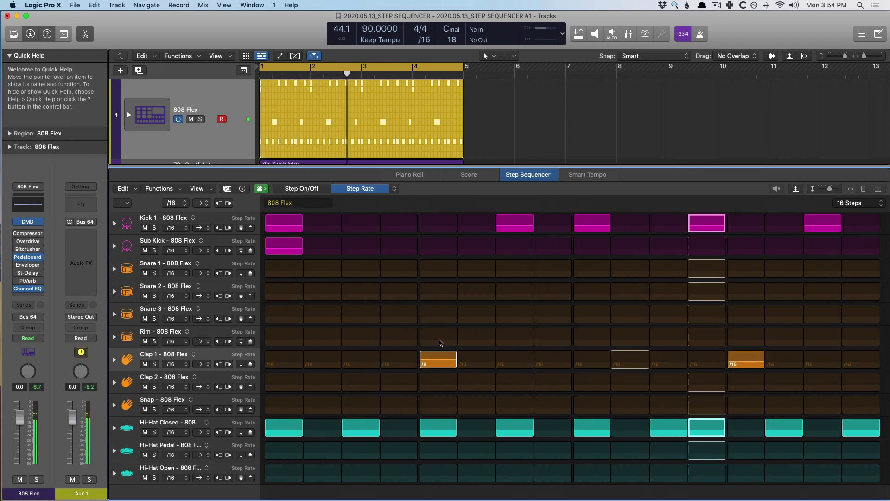
pyautogui.press('space')
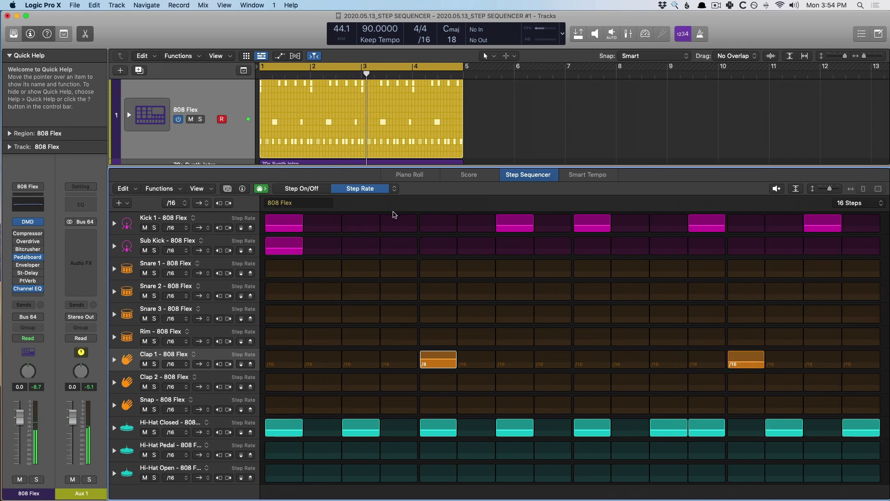
pyautogui.press('Down')
pyautogui.press('Down')
pyautogui.press('Down')
# Mark Clap 1's step 5 as Skip, audition it, then return the grid to Step On/Off mode
pyautogui.click(392, 187)
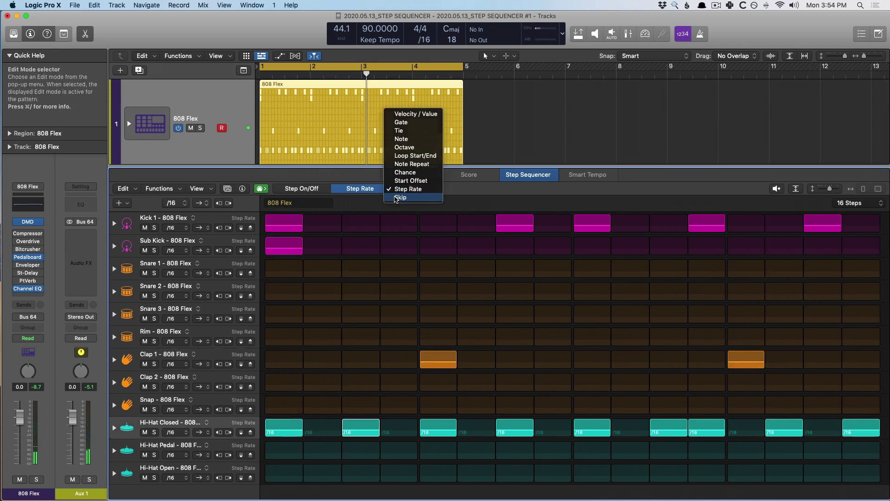
pyautogui.click(396, 197)
pyautogui.click(457, 360)
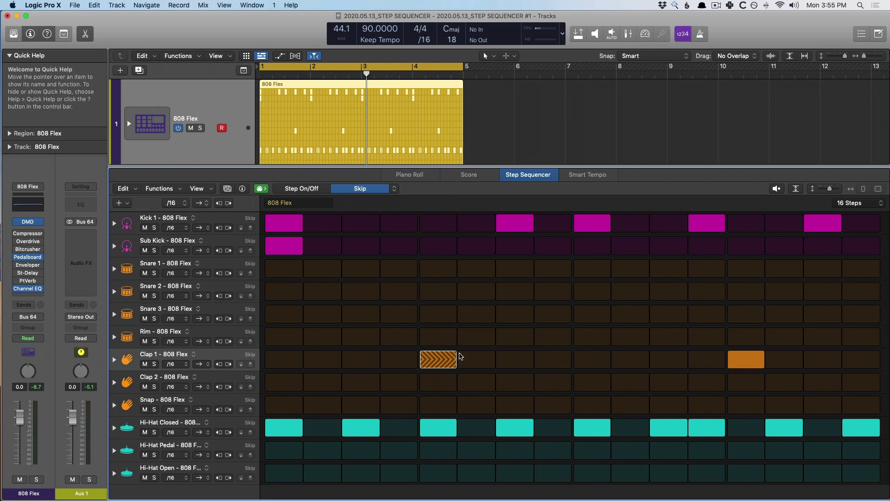
pyautogui.press('space')
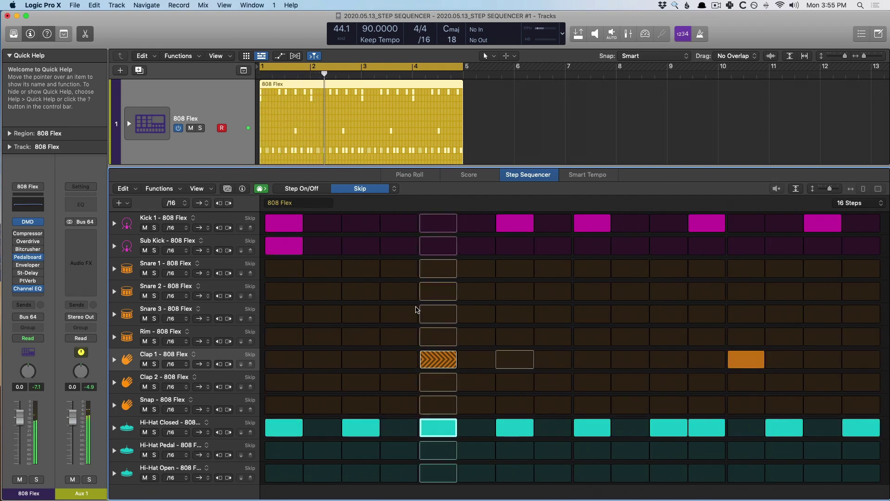
pyautogui.press('space')
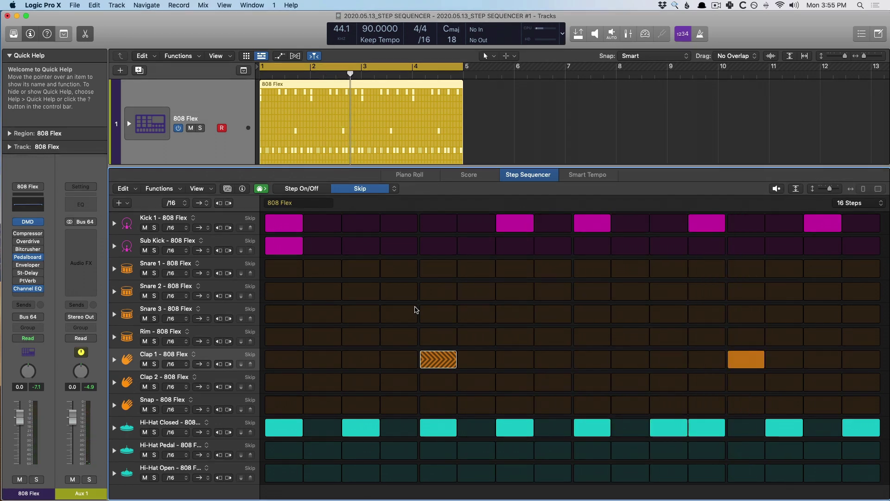
pyautogui.click(361, 427)
pyautogui.click(314, 188)
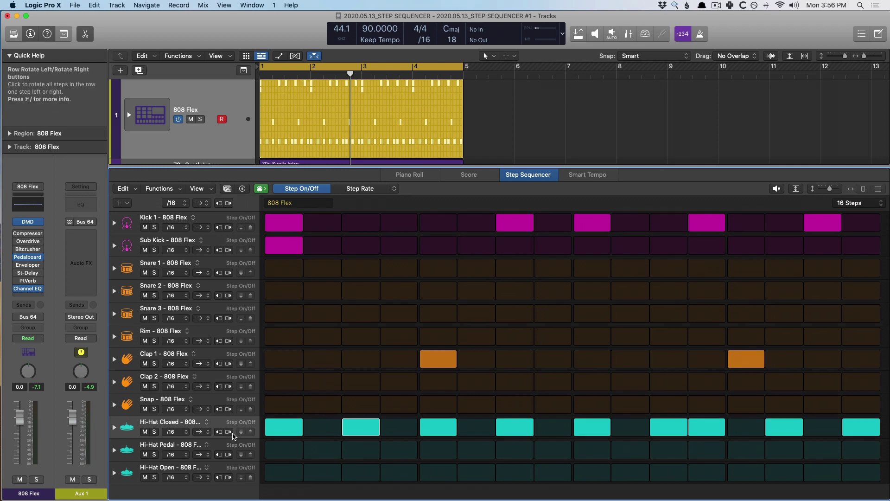
# Turn off Hi-Hat Closed steps 3, 7, 11 and 14
pyautogui.click(361, 427)
pyautogui.click(517, 428)
pyautogui.click(675, 428)
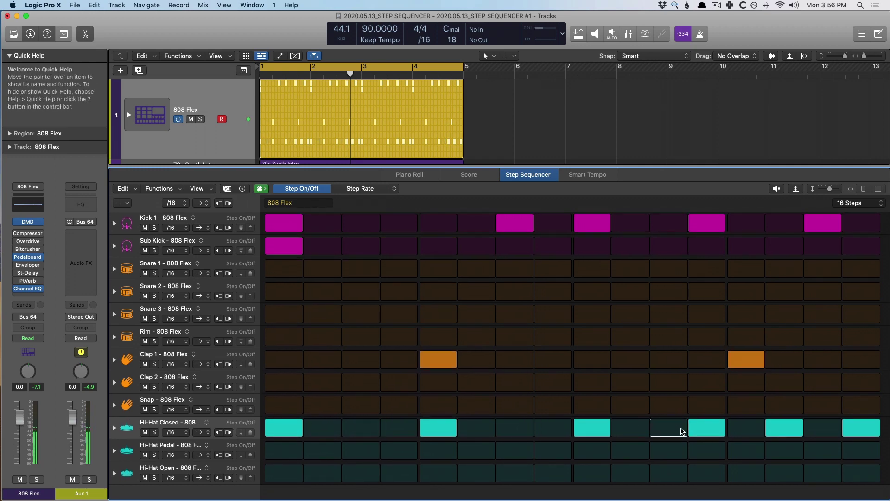
pyautogui.click(791, 426)
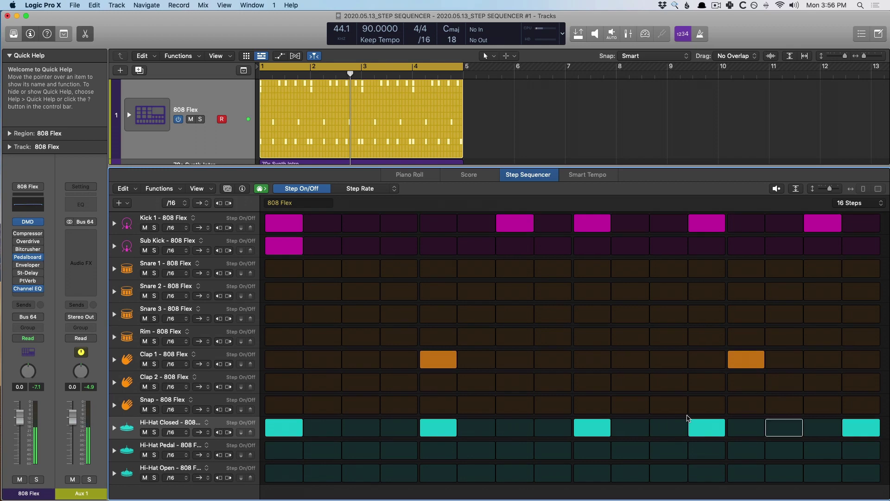
# Rotate the Hi-Hat Closed pattern right and back left, then list the available kit pieces
pyautogui.click(229, 432)
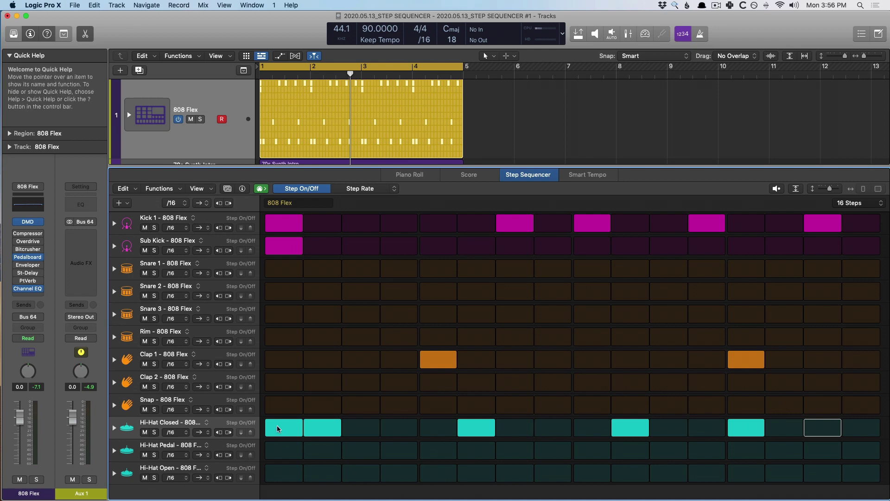
pyautogui.press('space')
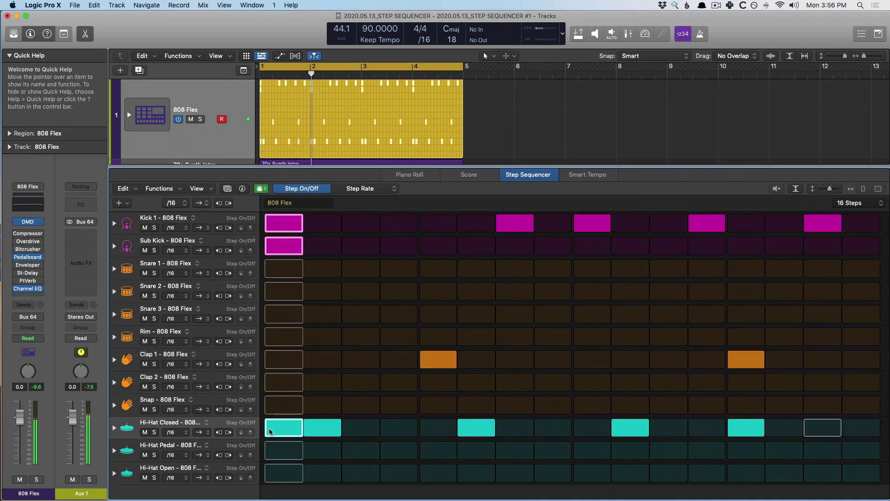
pyautogui.click(219, 432)
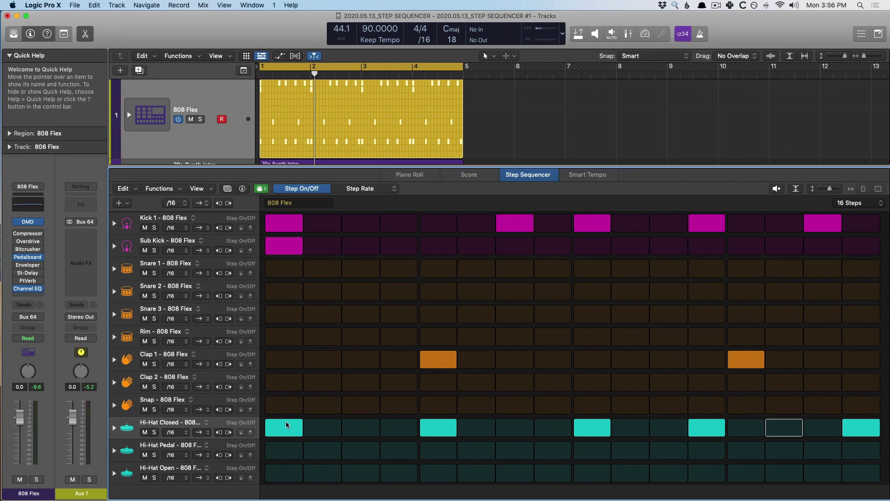
pyautogui.click(129, 204)
pyautogui.moveTo(152, 209)
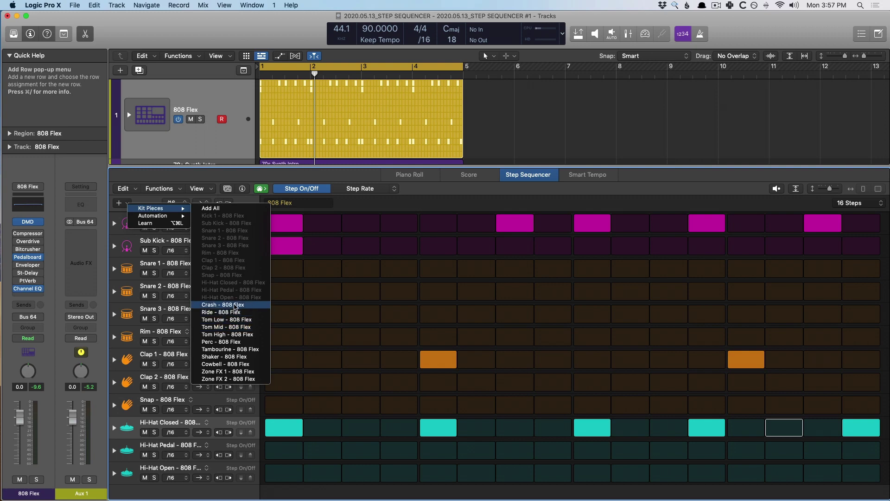
# Add a Ride row, switch on its steps across the grid, and play the pattern
pyautogui.click(227, 312)
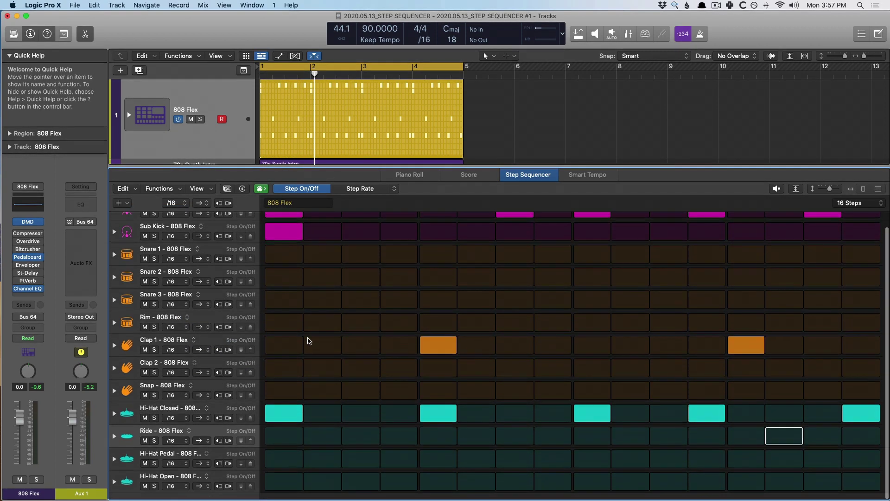
pyautogui.moveTo(305, 447)
pyautogui.mouseDown()
pyautogui.moveTo(793, 459)
pyautogui.moveTo(862, 448)
pyautogui.moveTo(835, 447)
pyautogui.moveTo(831, 461)
pyautogui.moveTo(699, 464)
pyautogui.mouseUp()
pyautogui.moveTo(749, 445); pyautogui.dragTo(783, 446)
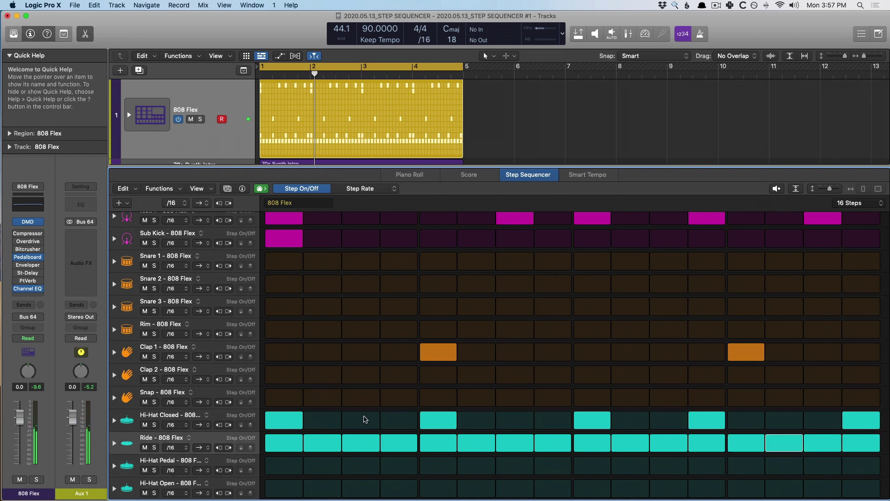
pyautogui.press('space')
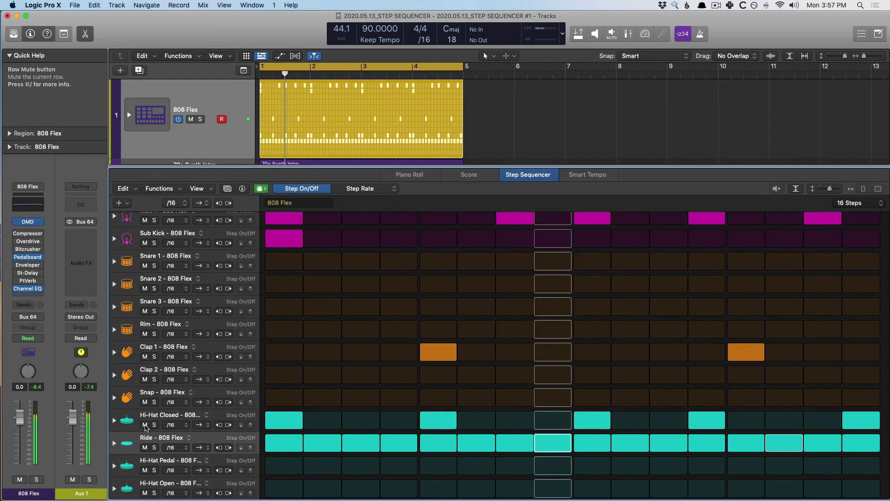
# Set the 808 Flex Ride pad's pitch to +12 and high cut to 4700 Hz
pyautogui.click(27, 221)
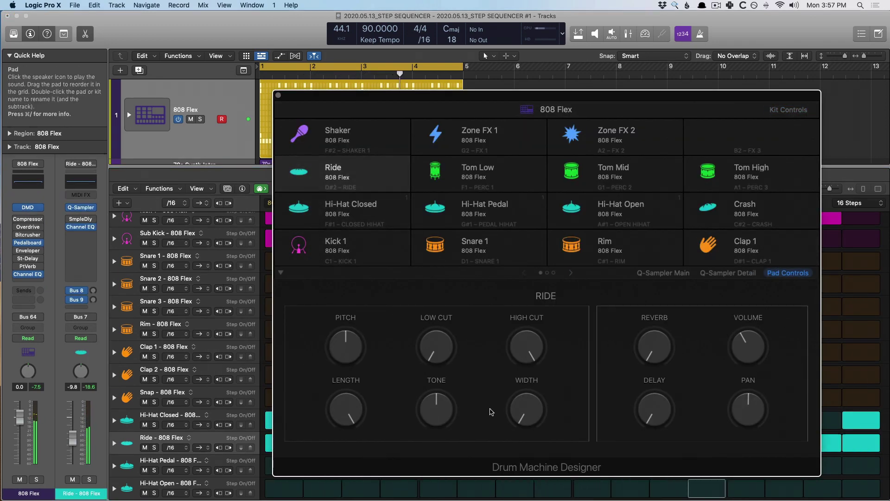
pyautogui.moveTo(527, 347); pyautogui.dragTo(570, 390)
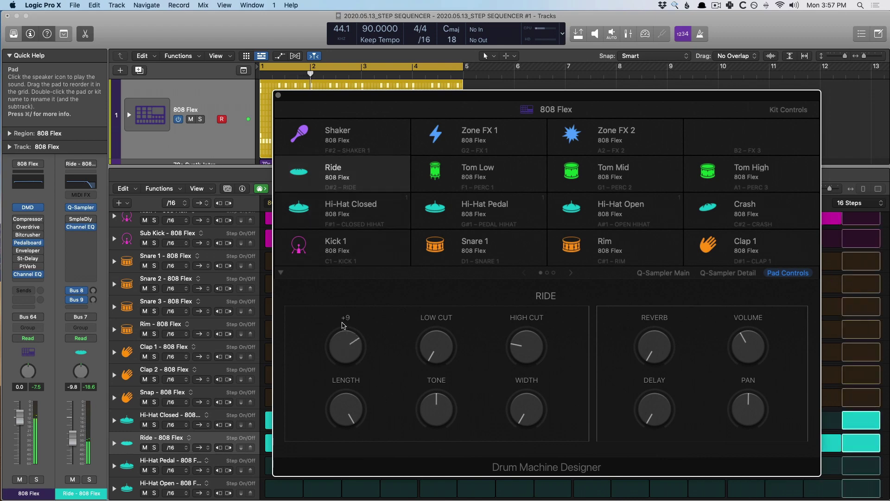
pyautogui.moveTo(345, 346); pyautogui.dragTo(342, 318)
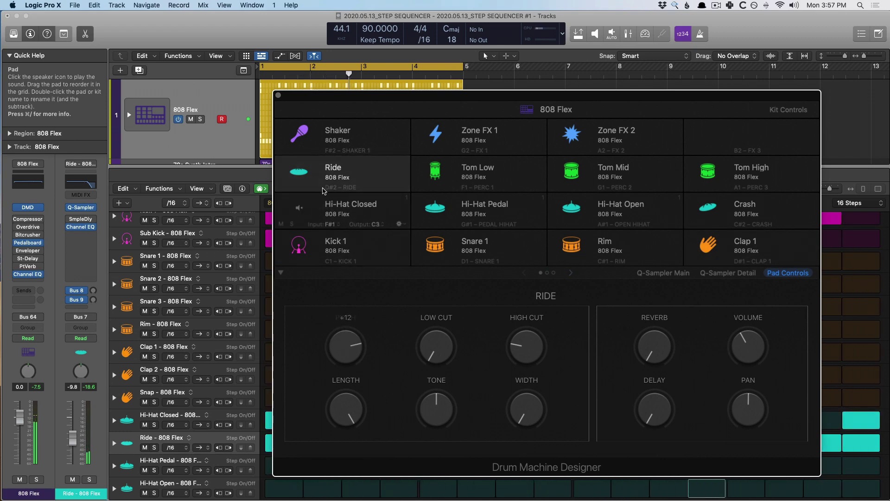
pyautogui.moveTo(508, 342); pyautogui.dragTo(509, 335)
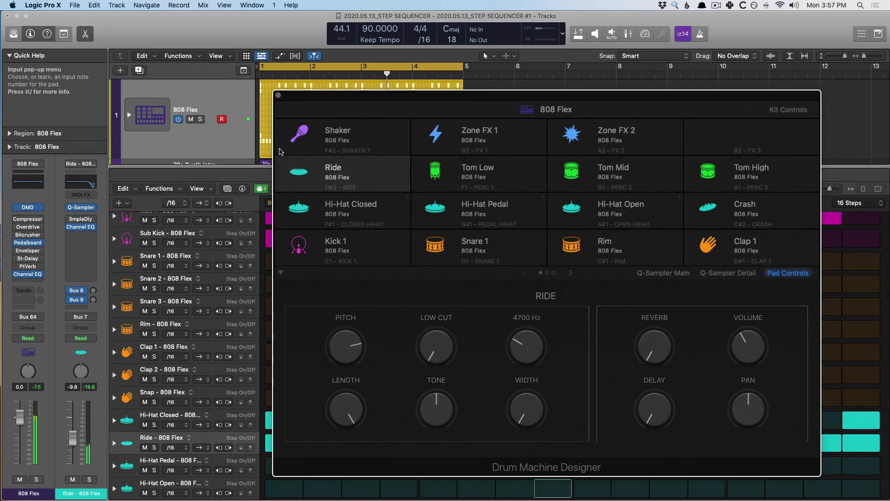
pyautogui.click(278, 96)
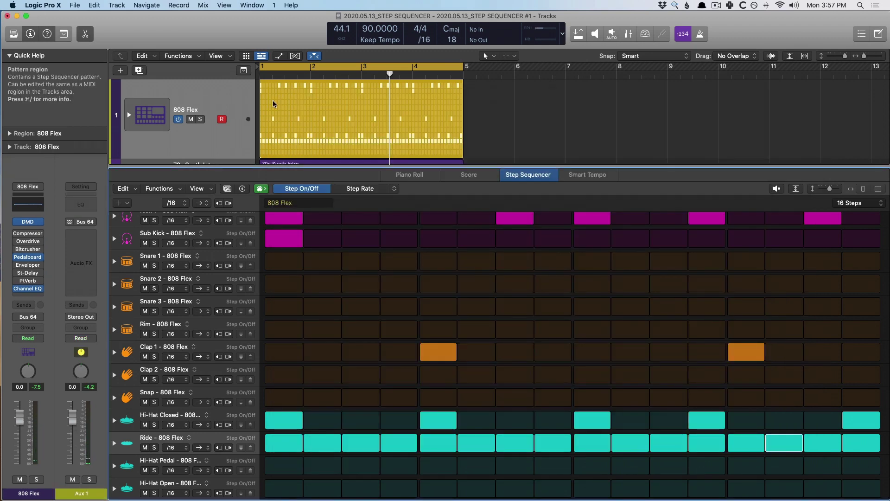
# Reassign the Kick 1 row to the Tom Low kit piece
pyautogui.scroll(1, 174, 246)
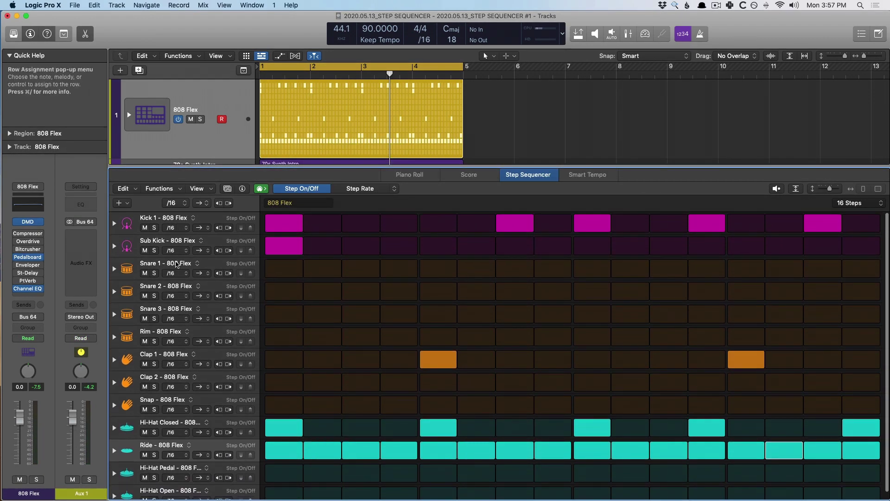
pyautogui.click(179, 220)
pyautogui.moveTo(178, 227)
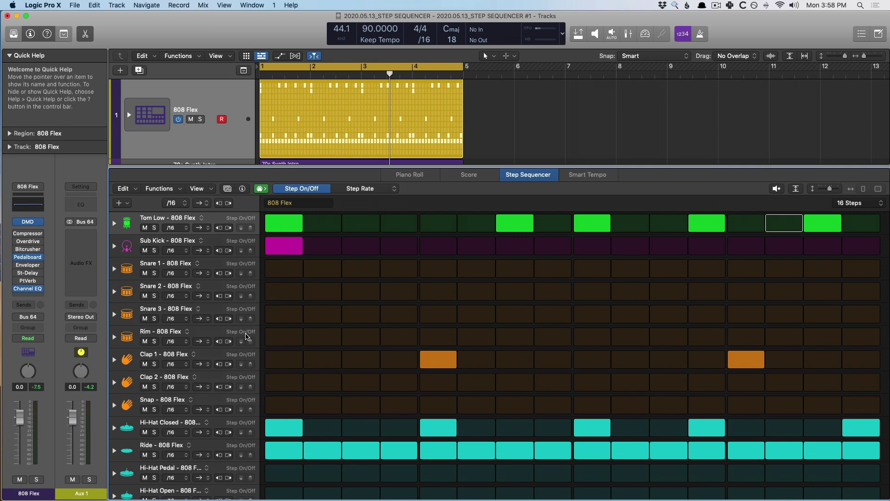
# Mute the Ride row during playback, then expand the Tom Low row's subrows
pyautogui.press('space')
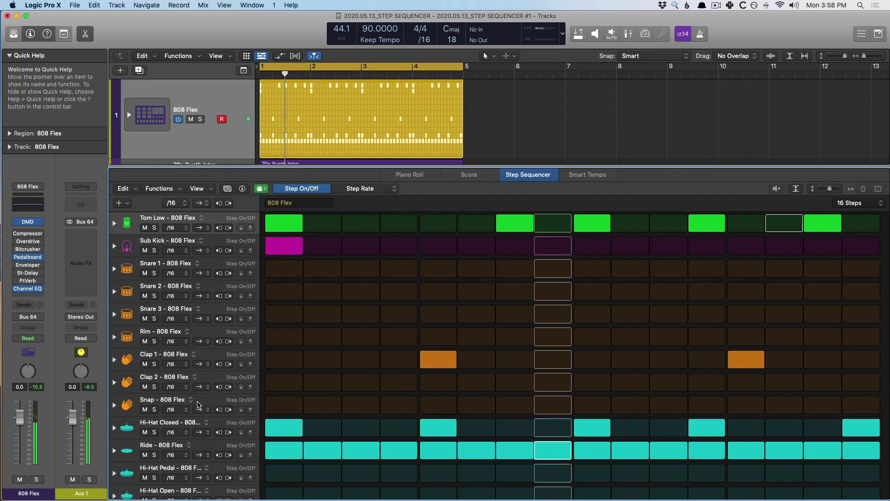
pyautogui.click(145, 455)
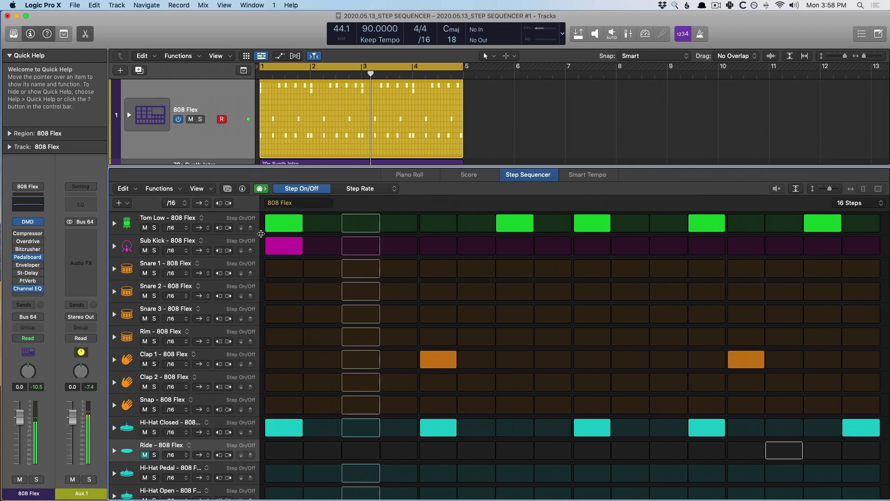
pyautogui.press('space')
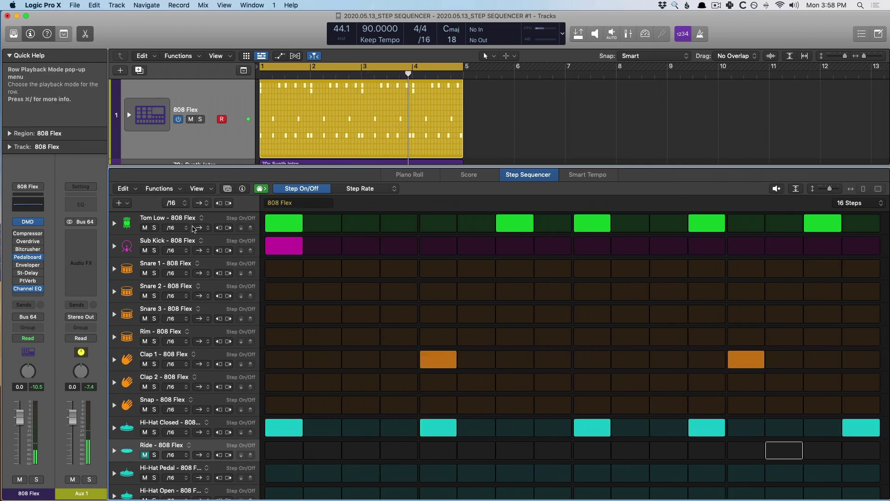
pyautogui.scroll(-2, 348, 357)
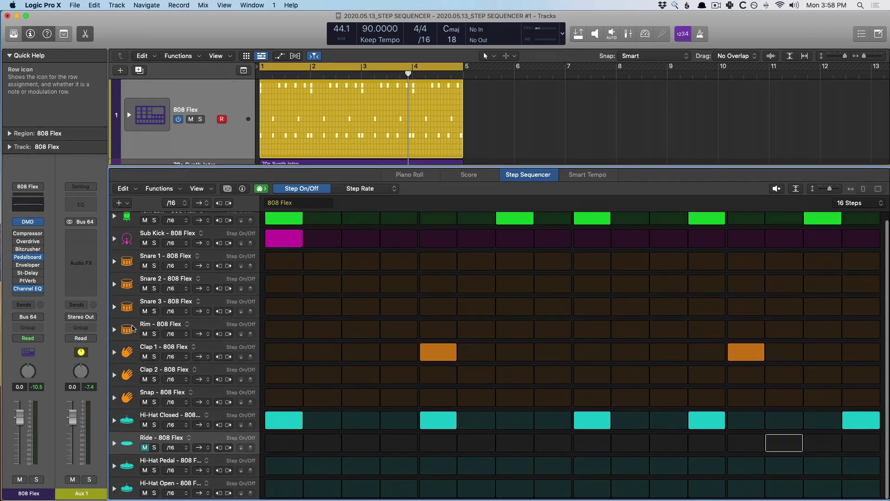
pyautogui.scroll(3, 112, 233)
pyautogui.scroll(-1, 111, 233)
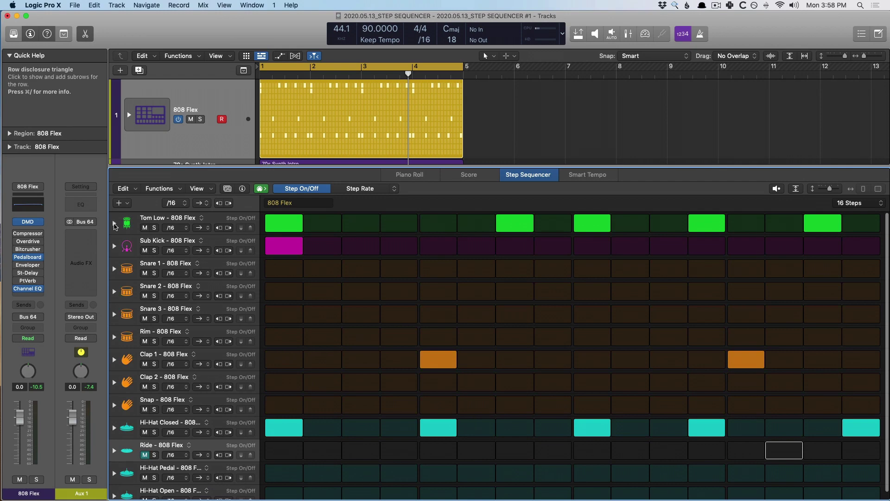
pyautogui.click(114, 224)
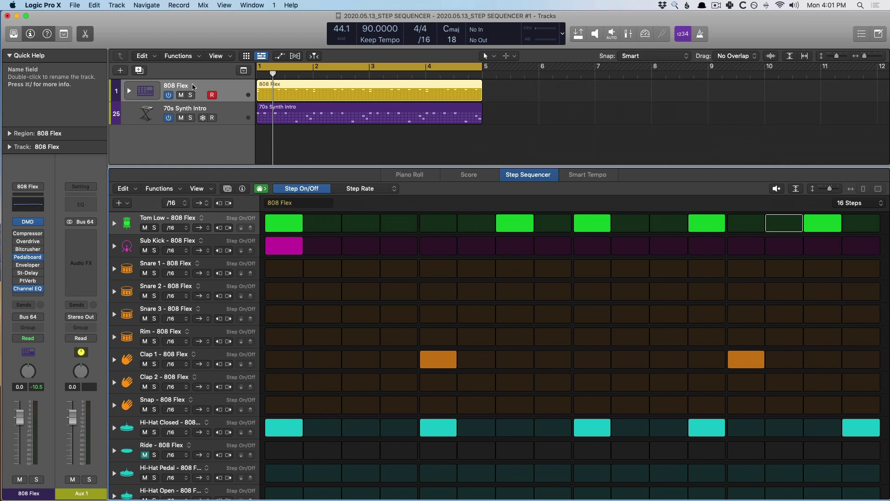
# Load the 70s Synth Intro region, enable its Channel EQ high-cut band, and restore Step On/Off mode
pyautogui.press('Down')
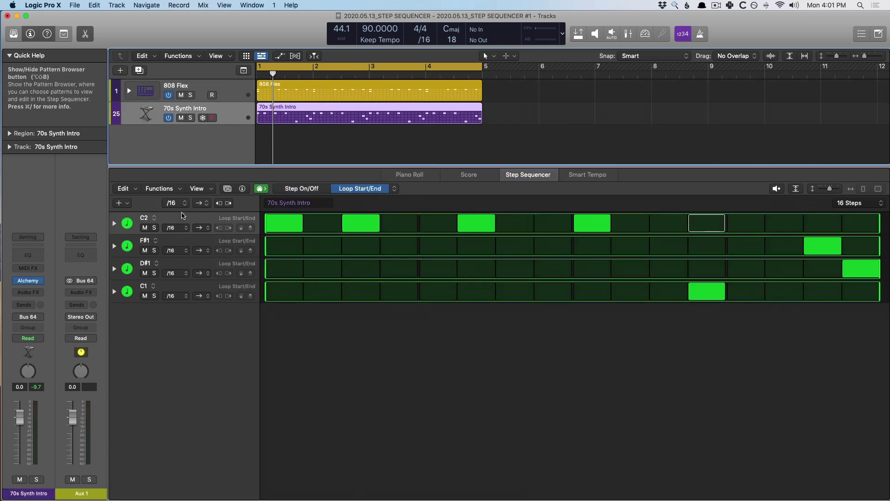
pyautogui.click(26, 262)
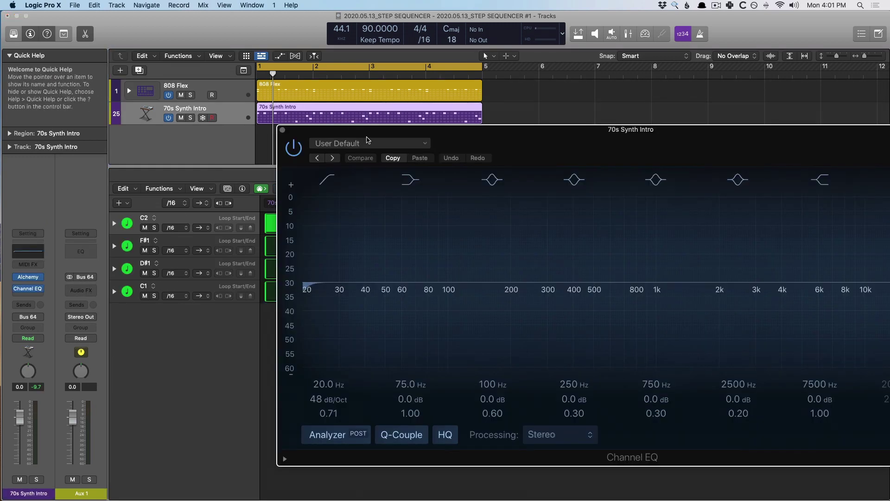
pyautogui.click(800, 174)
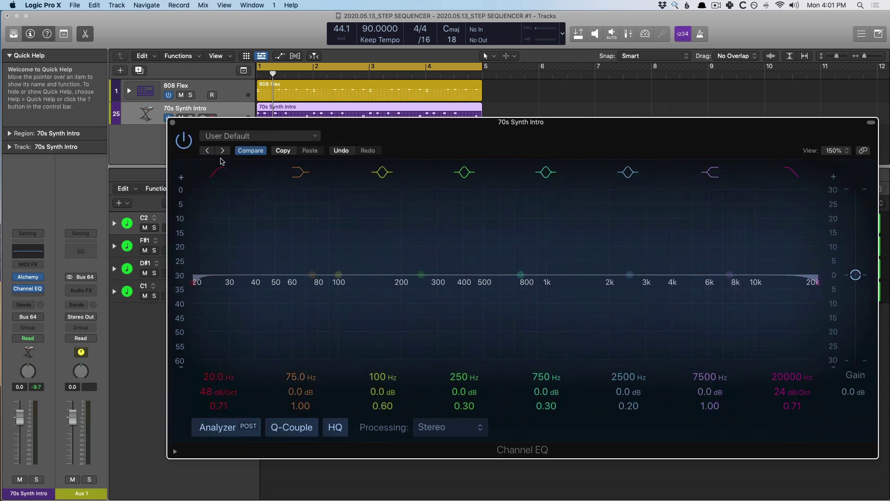
pyautogui.click(185, 141)
pyautogui.click(173, 123)
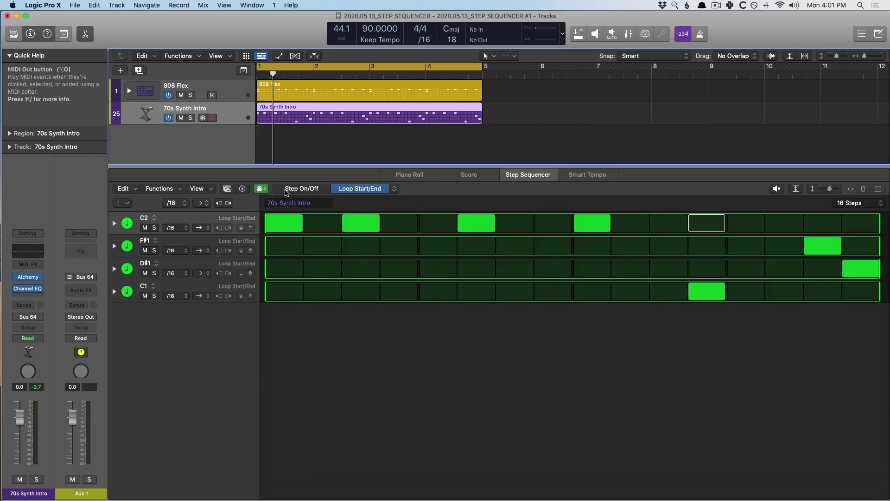
pyautogui.click(303, 188)
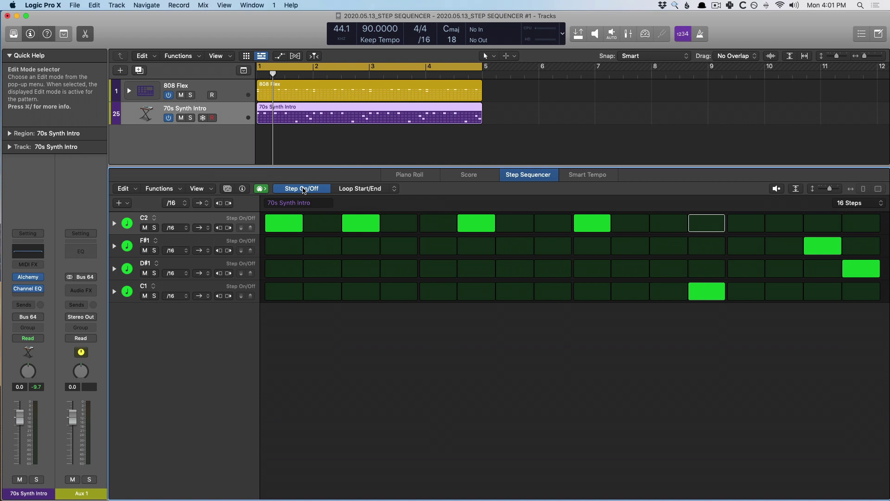
pyautogui.click(119, 204)
# Add a Channel EQ High Cut Frequency automation row and show step values via Velocity / Value mode
pyautogui.moveTo(153, 216)
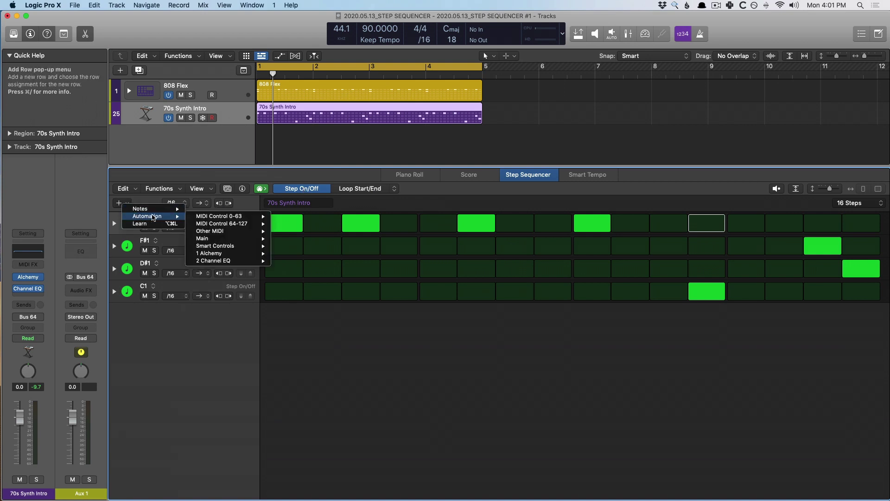
pyautogui.moveTo(222, 260)
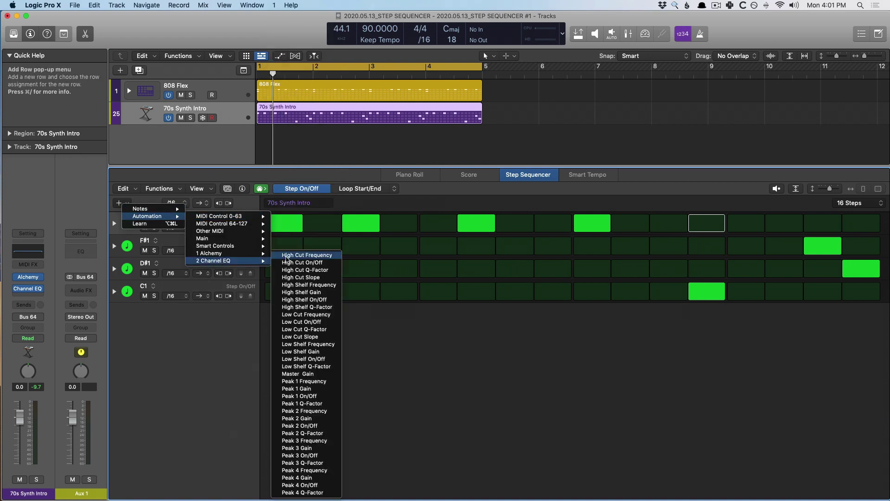
pyautogui.click(286, 257)
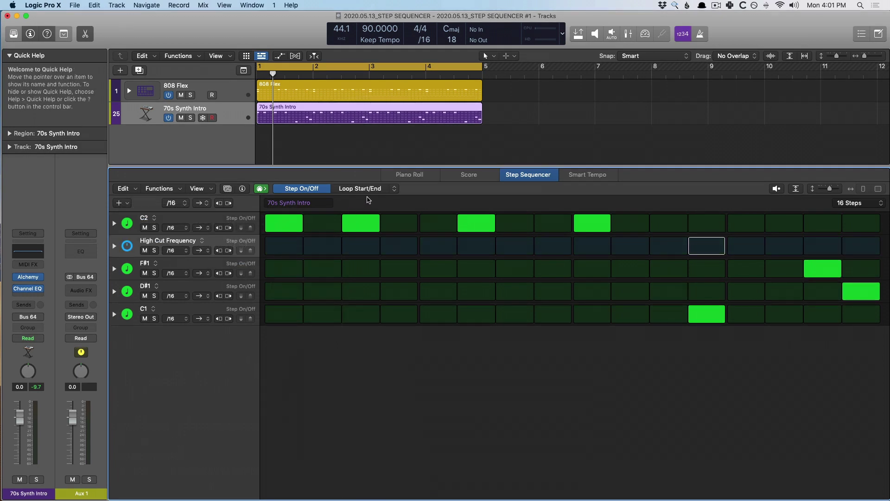
pyautogui.click(382, 190)
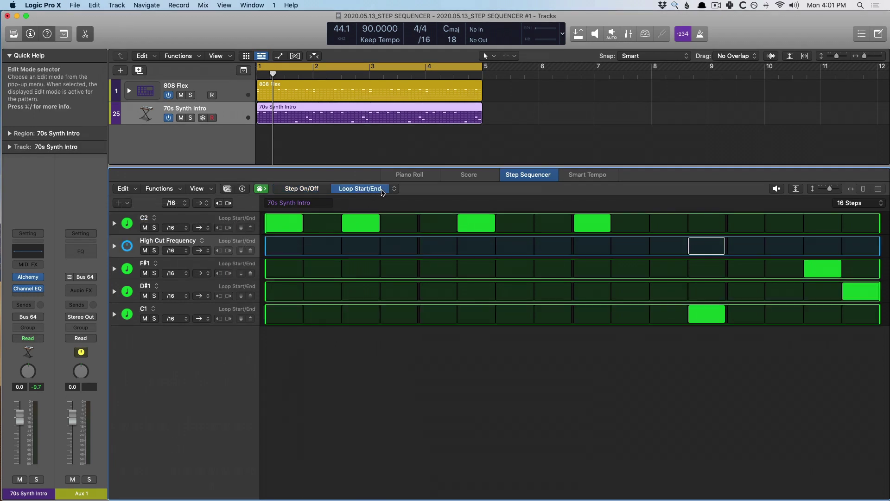
pyautogui.click(393, 189)
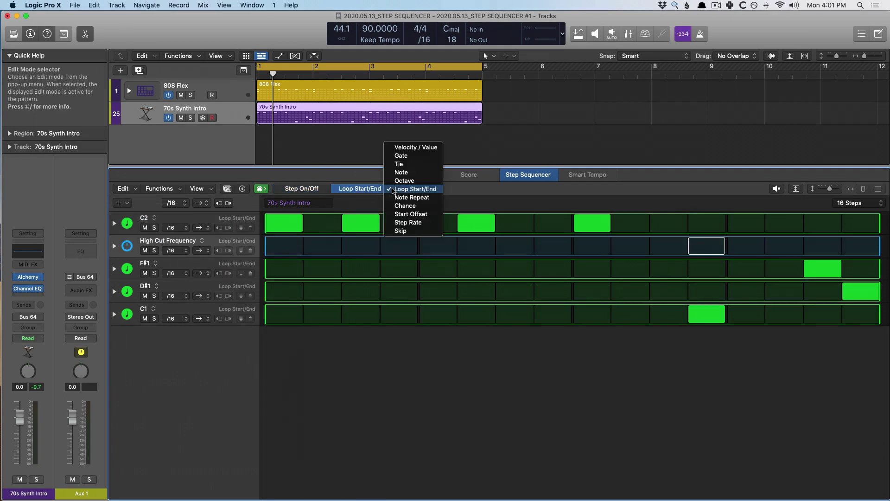
pyautogui.click(401, 148)
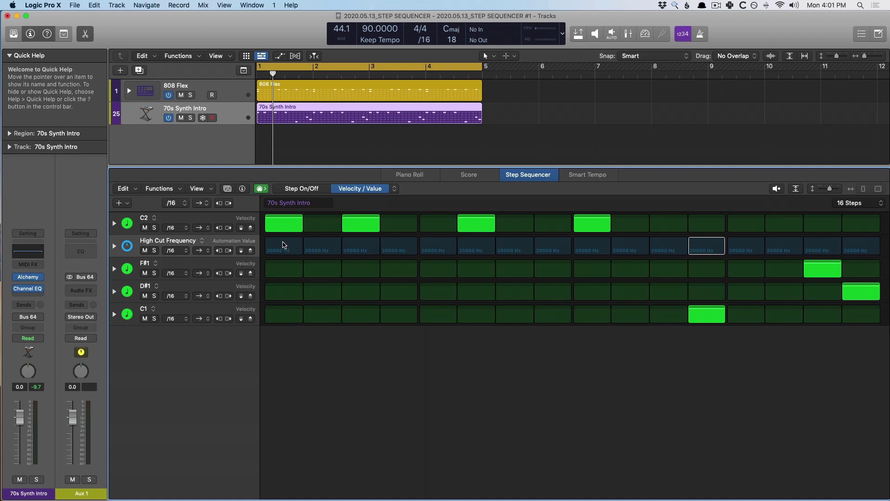
# Switch on every step in the High Cut Frequency automation row
pyautogui.moveTo(284, 244)
pyautogui.mouseDown()
pyautogui.moveTo(231, 237)
pyautogui.moveTo(281, 245)
pyautogui.moveTo(455, 239)
pyautogui.moveTo(848, 251)
pyautogui.mouseUp()
pyautogui.click(320, 189)
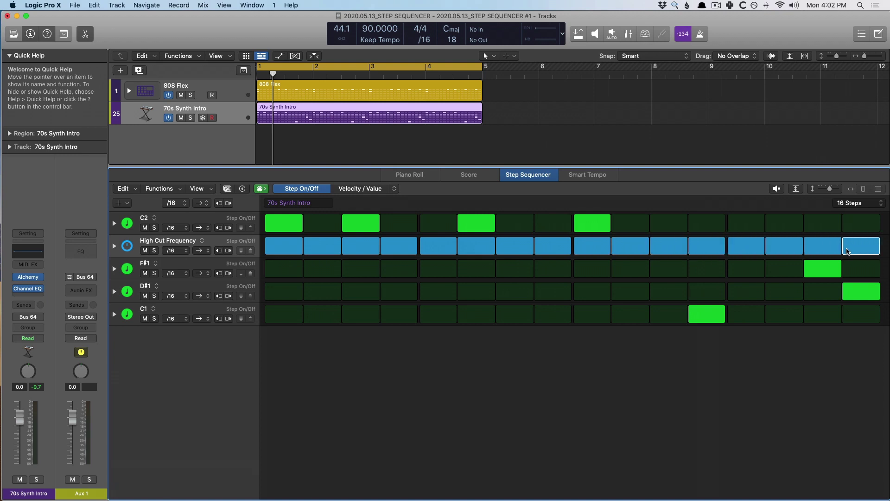
pyautogui.click(360, 189)
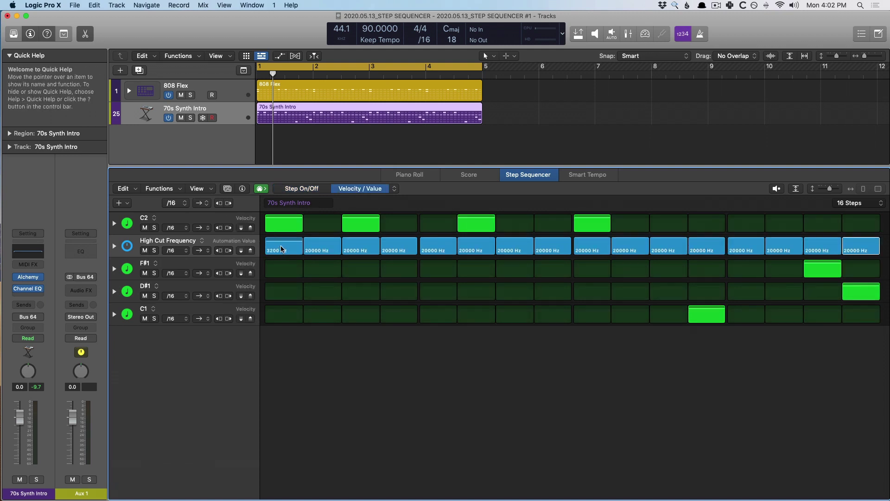
# Lower High Cut steps 1–7 and 9 to between 92.5 and 865 Hz, then play the sweep
pyautogui.moveTo(284, 244)
pyautogui.mouseDown()
pyautogui.moveTo(325, 248)
pyautogui.moveTo(326, 256)
pyautogui.moveTo(361, 248)
pyautogui.mouseUp()
pyautogui.moveTo(416, 246)
pyautogui.mouseDown()
pyautogui.moveTo(408, 252)
pyautogui.moveTo(476, 253)
pyautogui.mouseUp()
pyautogui.moveTo(513, 246); pyautogui.dragTo(514, 252)
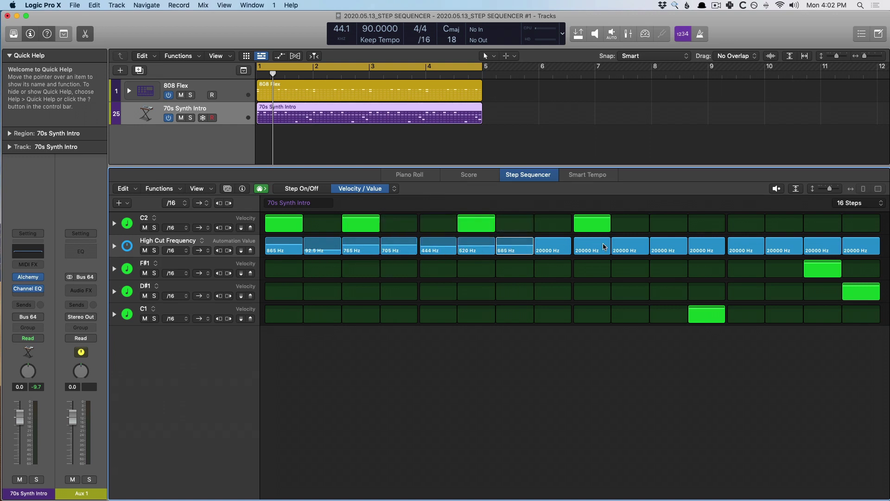
pyautogui.moveTo(598, 245); pyautogui.dragTo(602, 250)
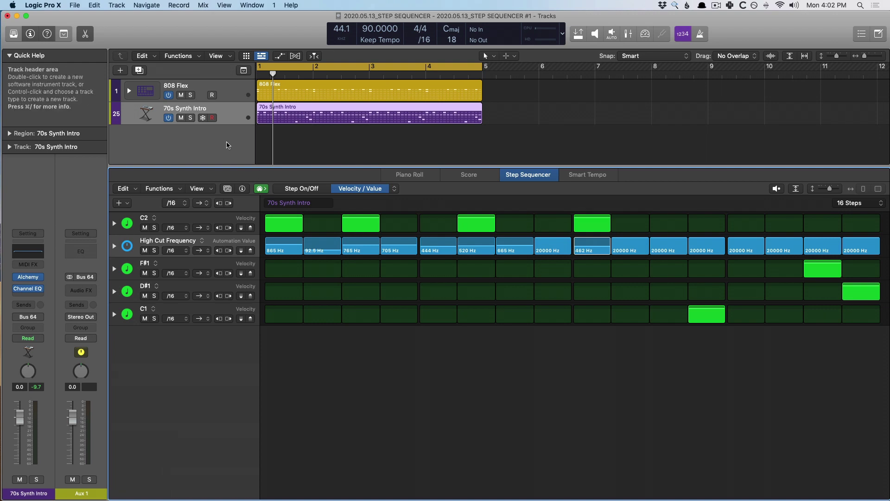
pyautogui.press('space')
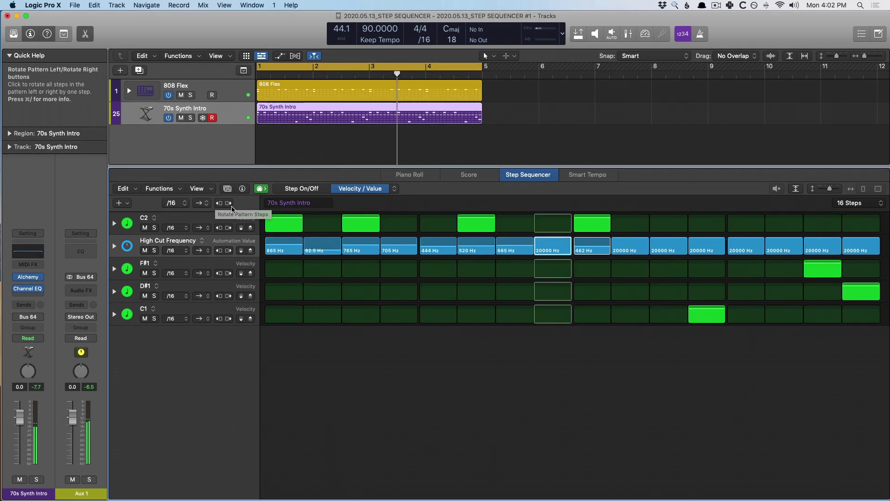
pyautogui.press('space')
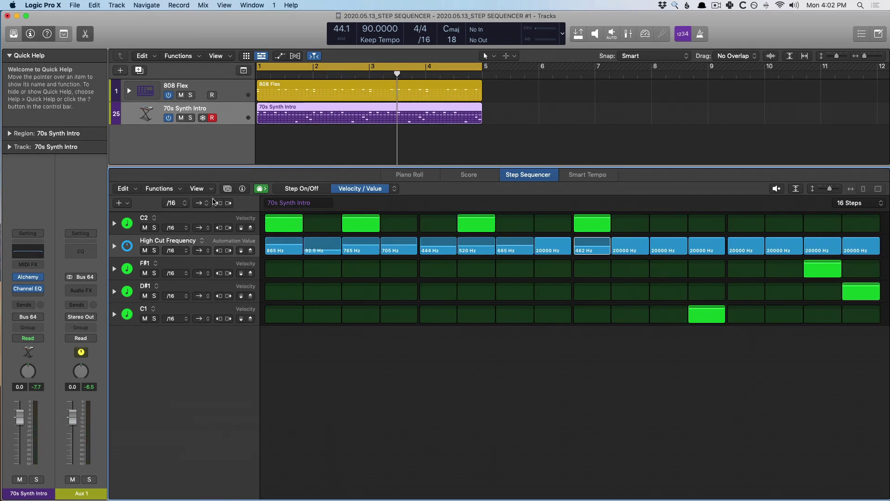
pyautogui.click(229, 190)
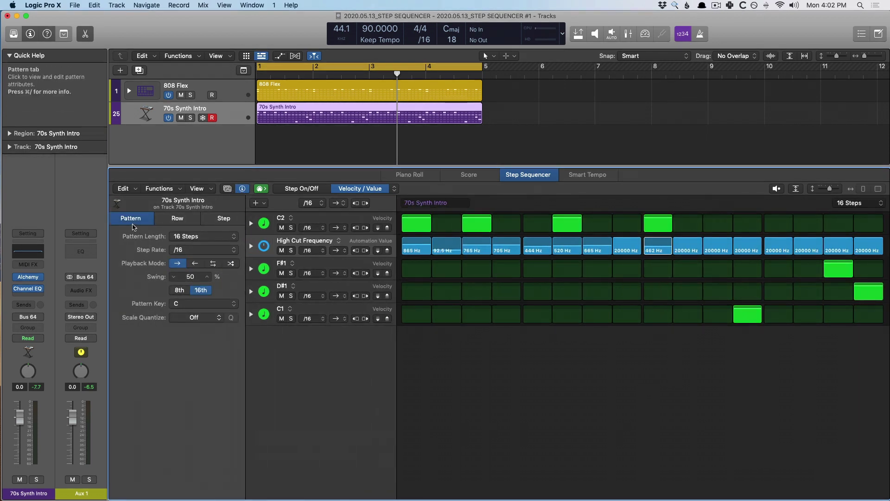
pyautogui.click(157, 221)
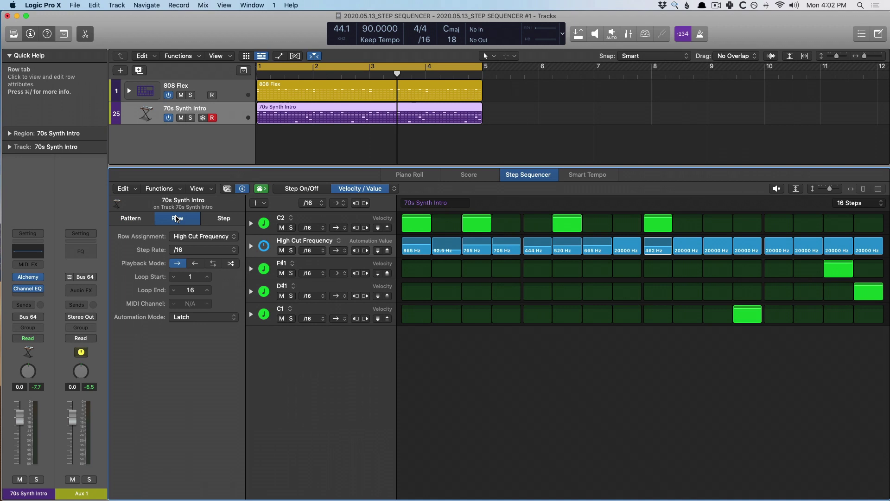
pyautogui.click(224, 218)
pyautogui.click(144, 223)
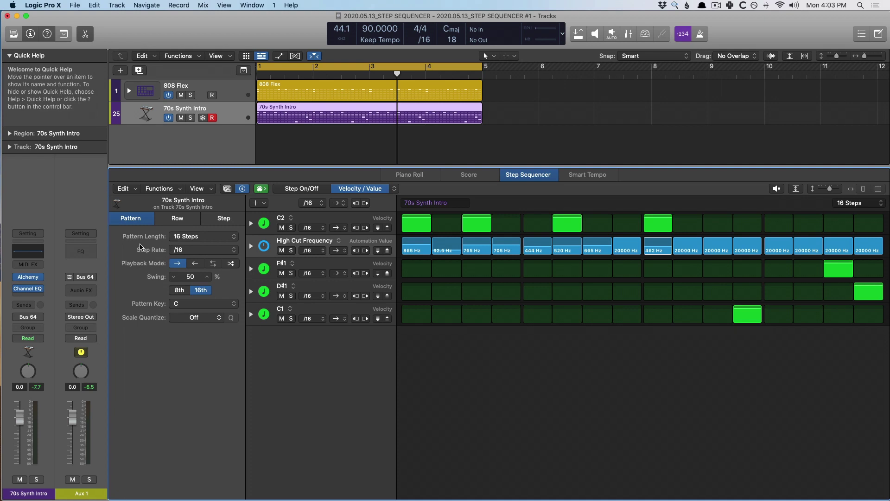
pyautogui.click(178, 218)
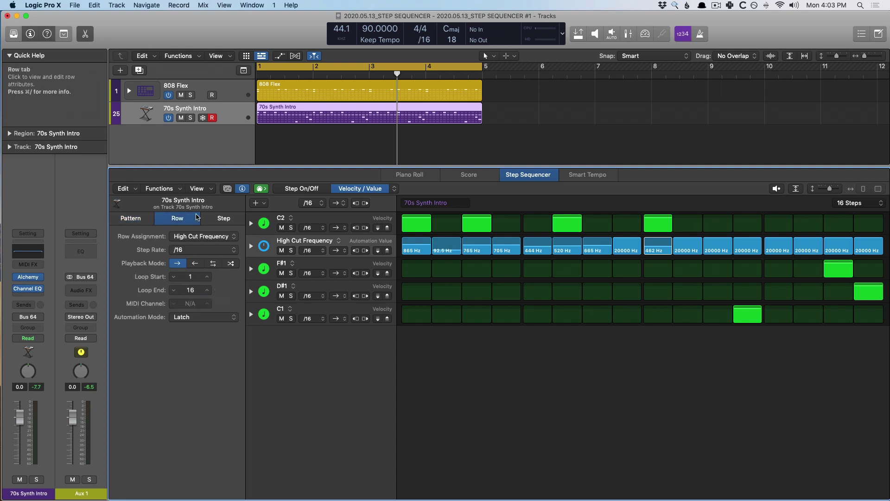
pyautogui.click(223, 221)
pyautogui.click(131, 221)
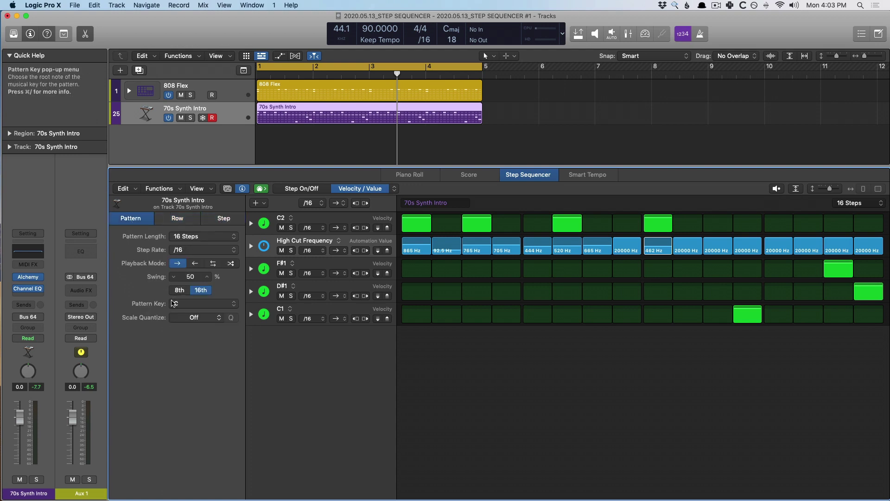
# Mute 70s Synth Intro, then play 808 Flex with heavier swing before returning it to 50%
pyautogui.click(181, 118)
pyautogui.click(212, 89)
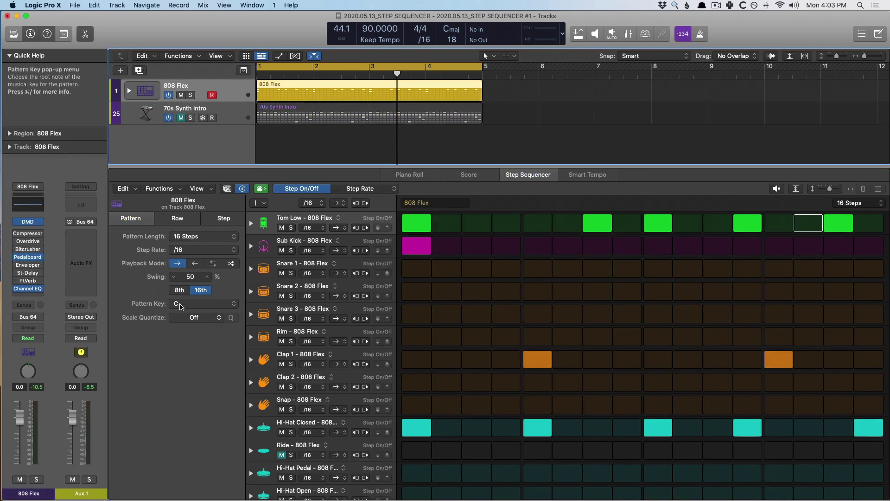
pyautogui.moveTo(191, 276); pyautogui.dragTo(190, 268)
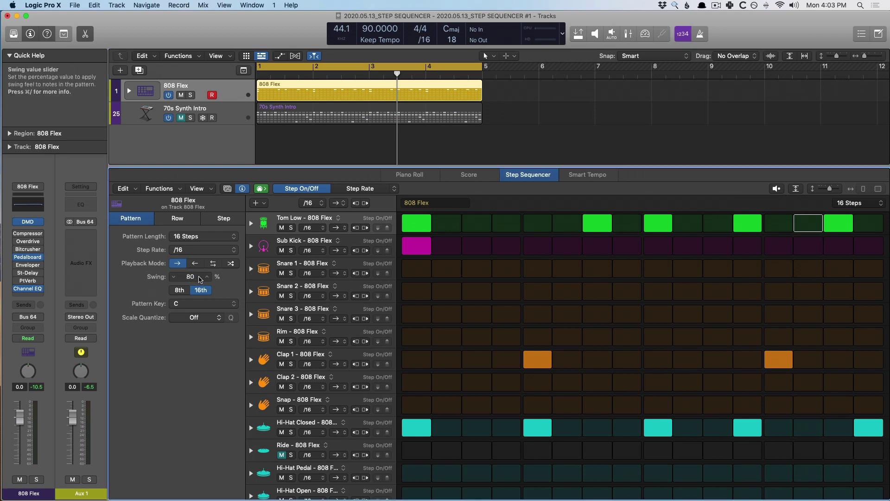
pyautogui.press('space')
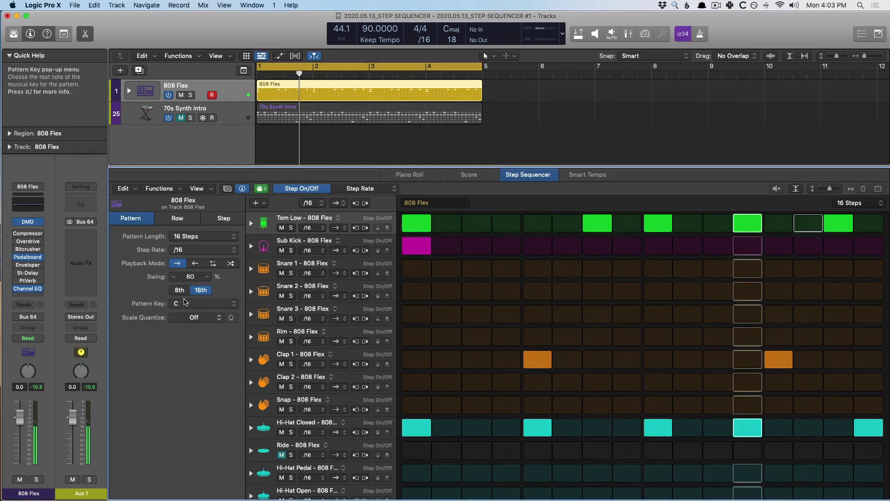
pyautogui.moveTo(190, 277); pyautogui.dragTo(190, 279)
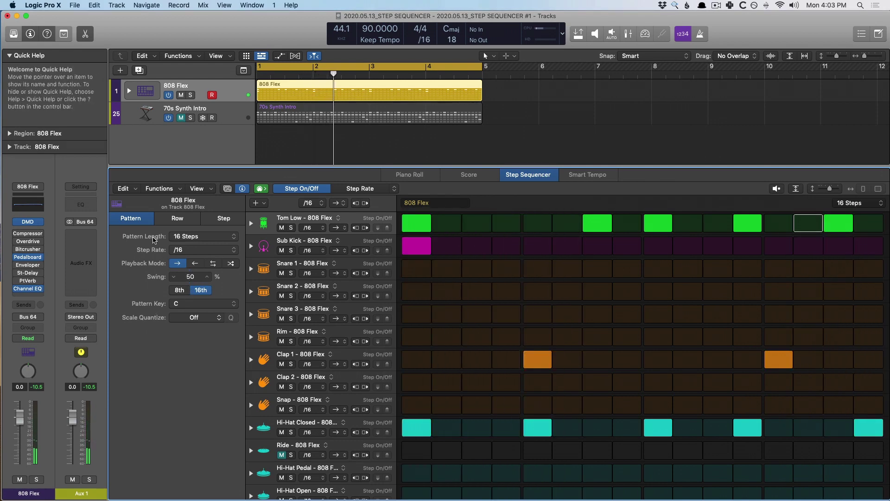
# Transpose the 70s Synth Intro pattern key to E and play it back
pyautogui.press('Down')
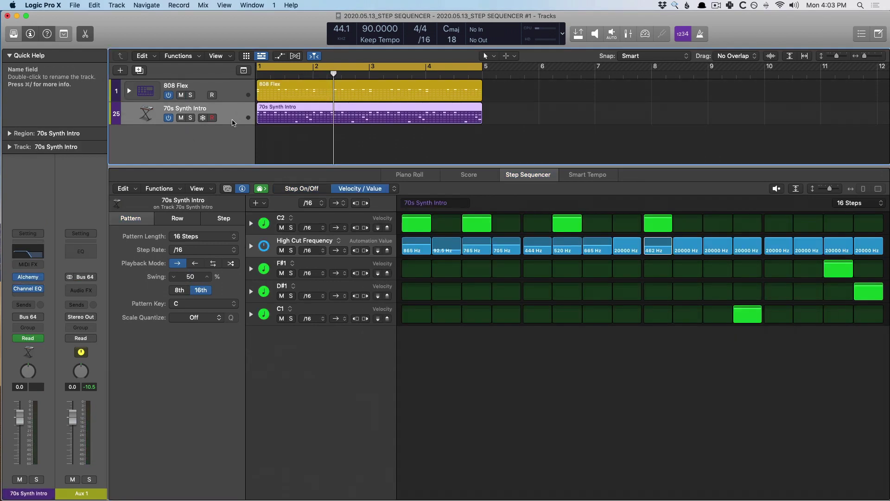
pyautogui.click(202, 305)
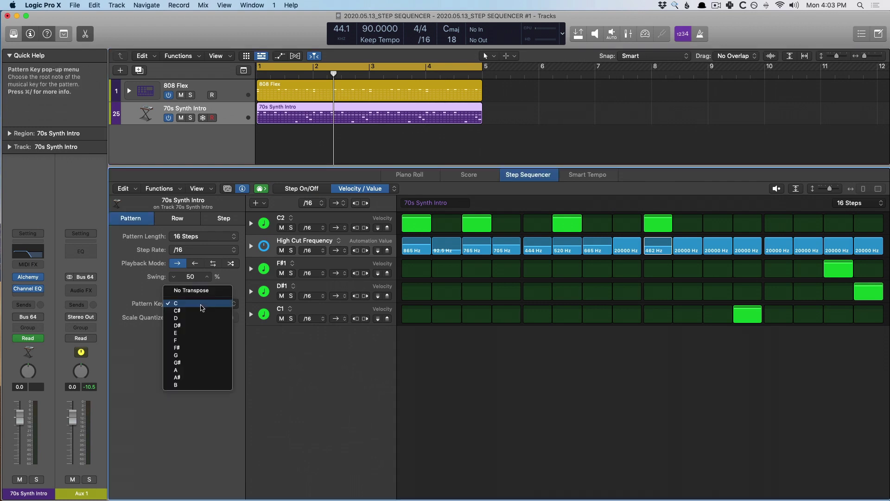
pyautogui.click(201, 332)
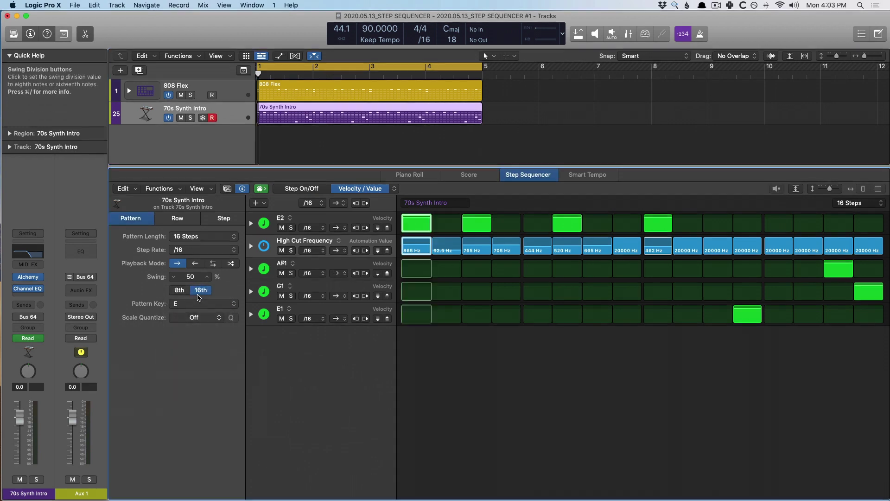
pyautogui.press('space')
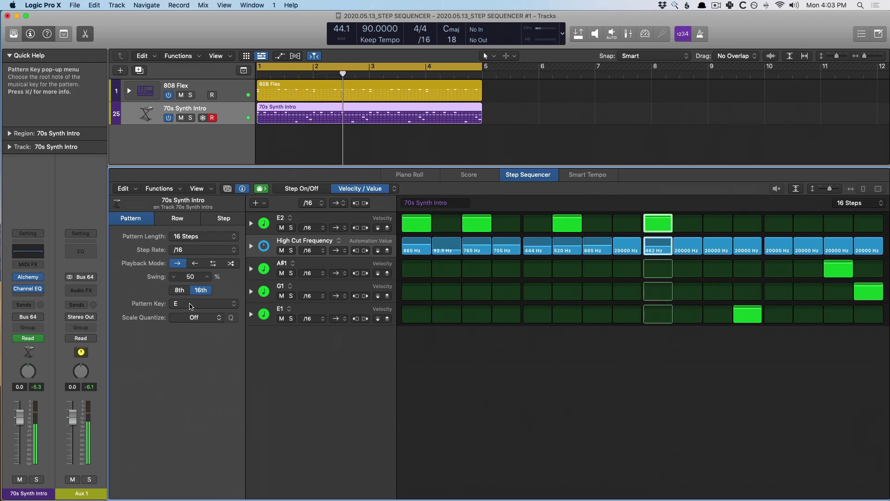
pyautogui.press('space')
# Set the pattern key back to C, leaving Scale Quantize unchanged
pyautogui.click(189, 304)
pyautogui.click(195, 276)
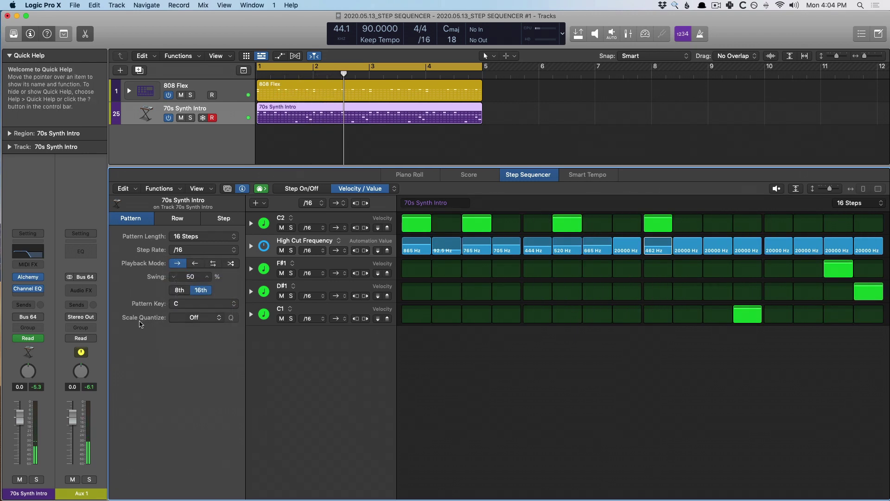
pyautogui.click(210, 321)
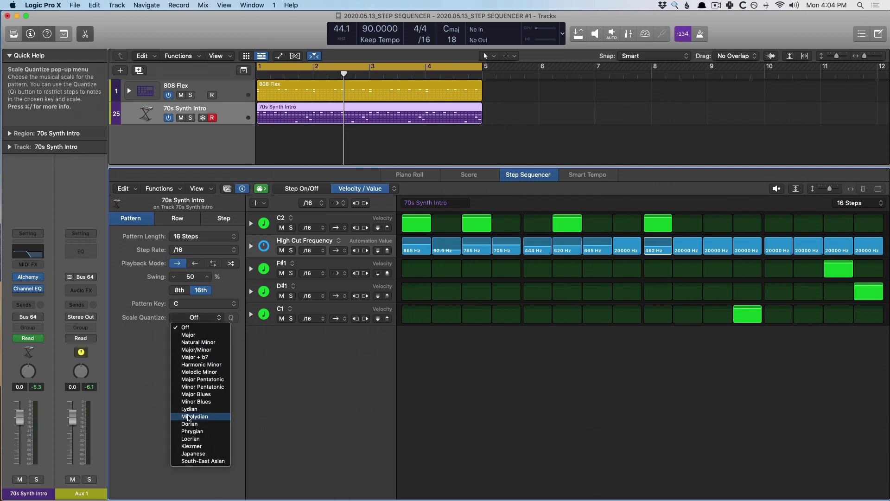
pyautogui.click(142, 224)
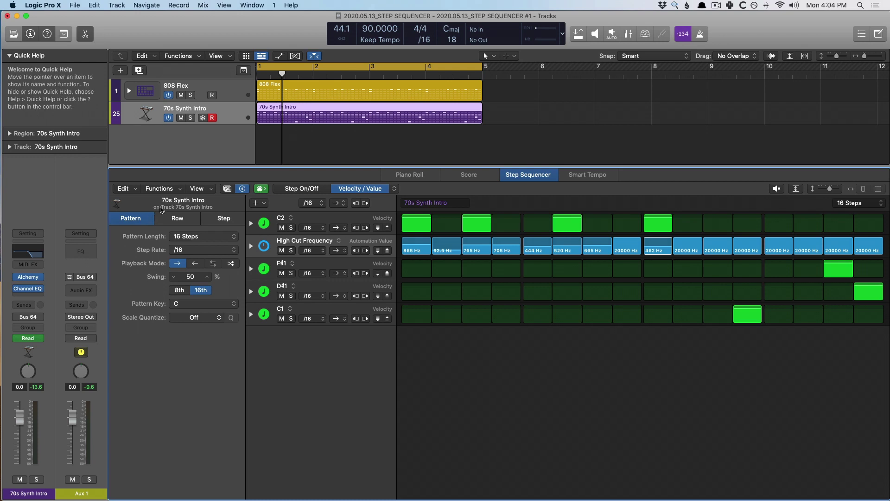
# Reopen the 808 Flex pattern and save it as a user pattern, naming it 'Ceo'
pyautogui.press('e')
pyautogui.click(231, 96)
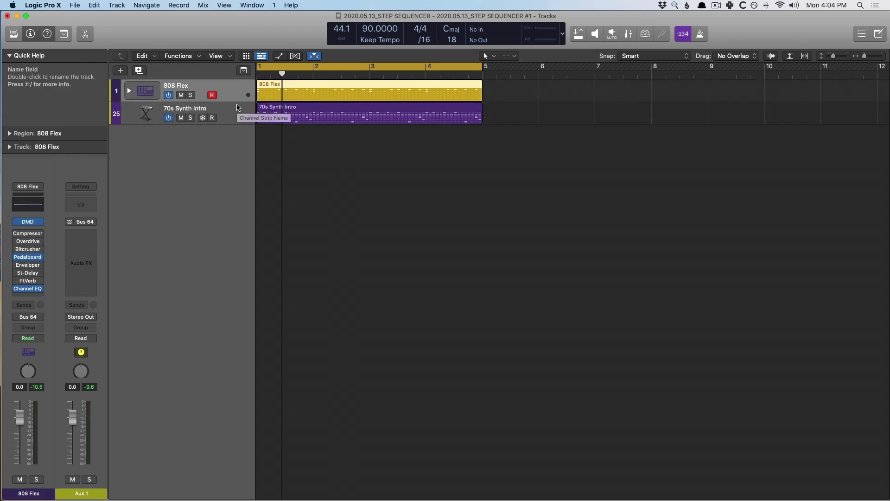
pyautogui.press('e')
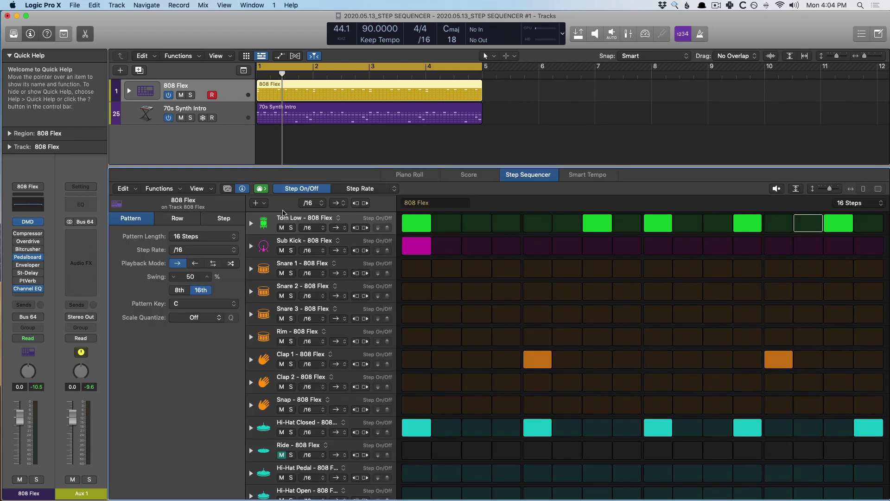
pyautogui.click(227, 188)
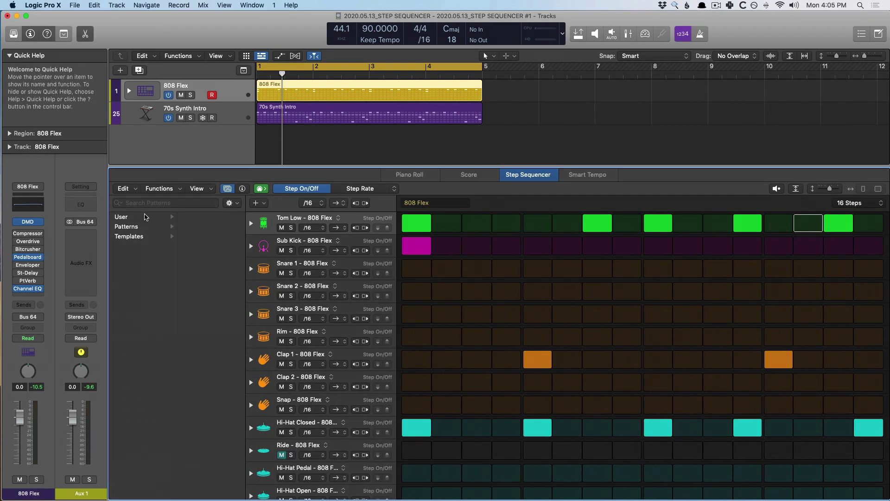
pyautogui.click(231, 203)
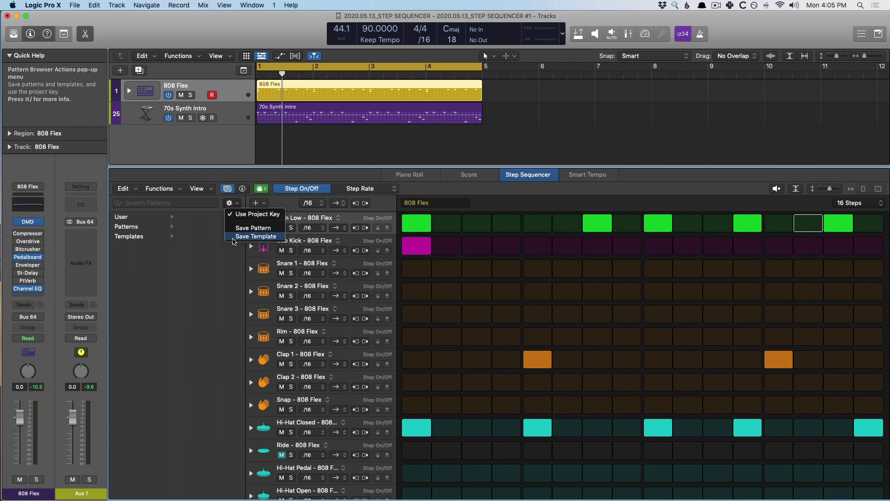
pyautogui.click(241, 228)
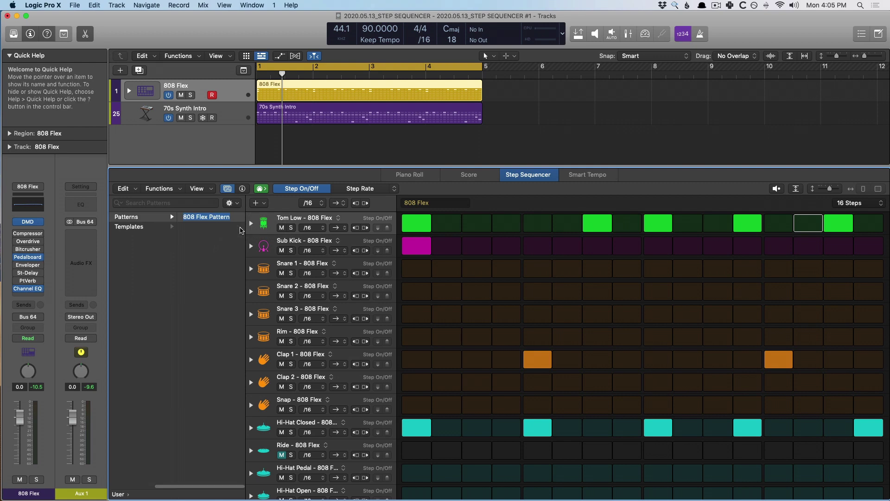
pyautogui.write('Chris 80')
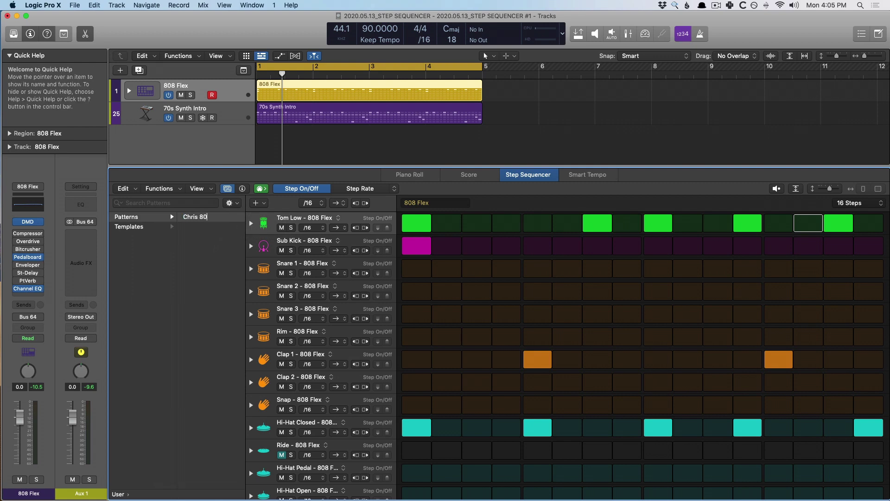
pyautogui.write('e')
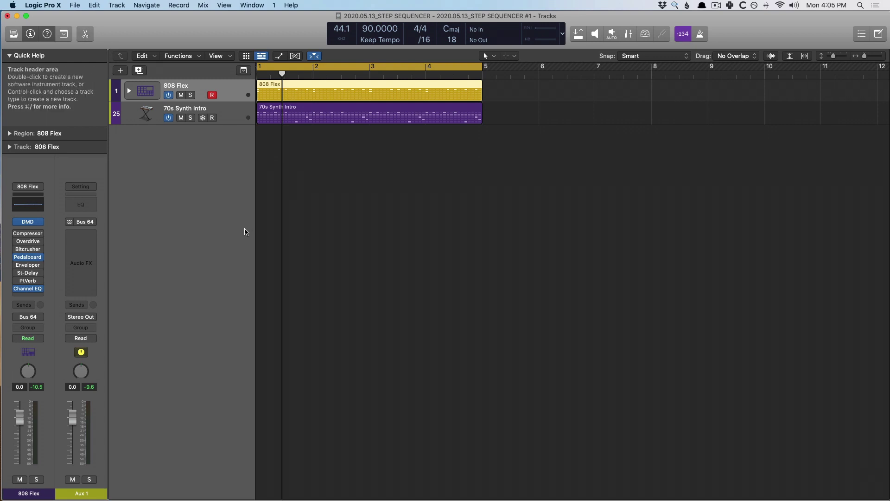
pyautogui.write('o')
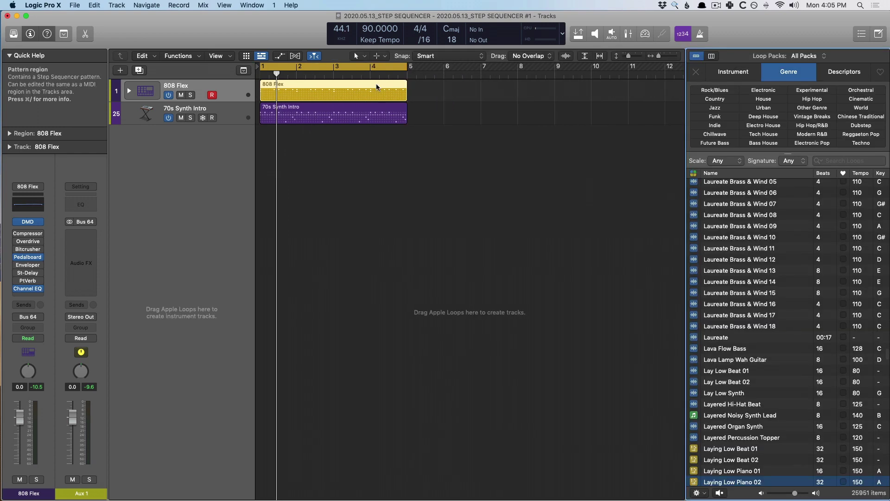
# Save the 808 Flex region as a renamed Apple Loop, then search the Loop Browser for it
pyautogui.moveTo(332, 87); pyautogui.dragTo(721, 235)
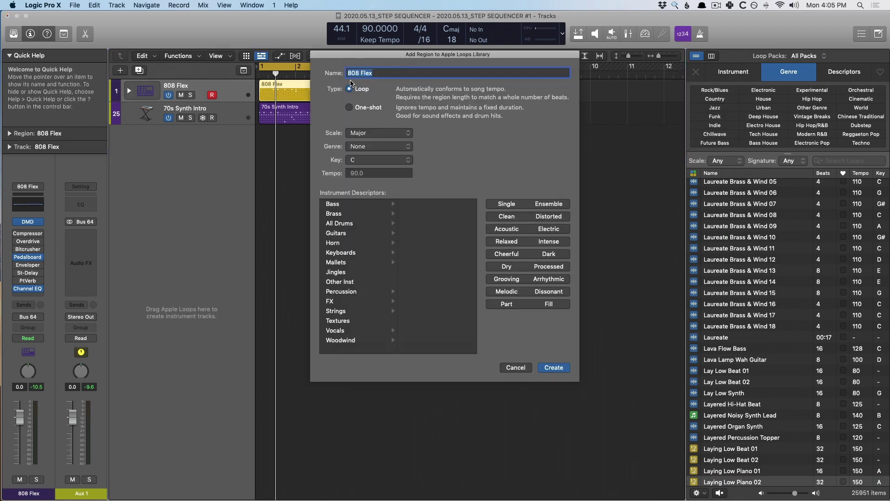
pyautogui.write('Chris 8080')
pyautogui.click(556, 368)
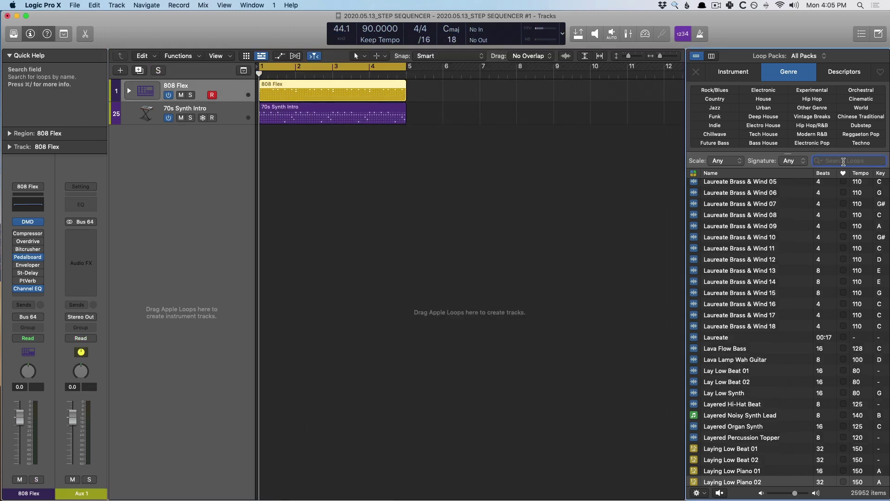
pyautogui.write('chris')
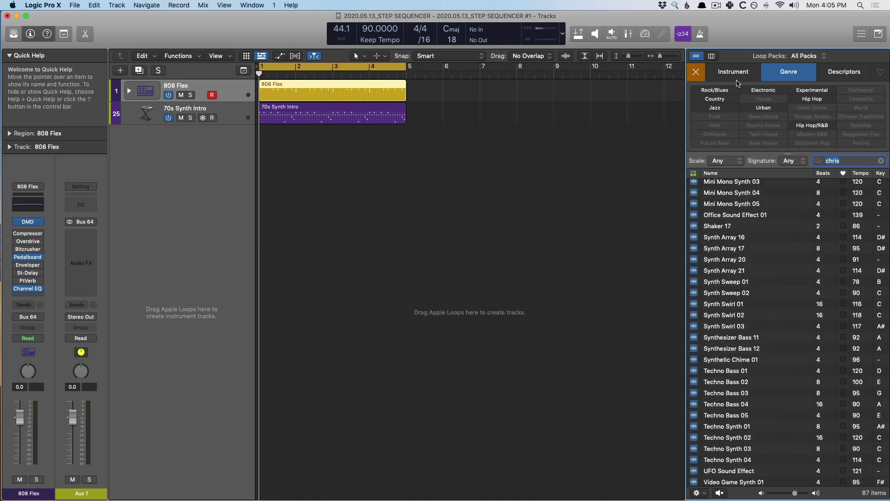
pyautogui.write(' 808')
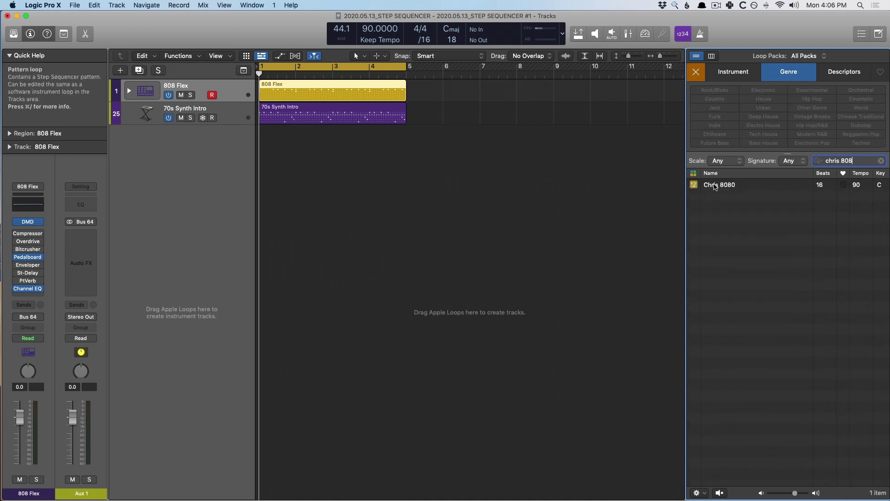
# Place the saved loop as a new 808 Flex track at bar 5 and open its pattern in the Step Sequencer
pyautogui.moveTo(709, 186); pyautogui.dragTo(404, 176)
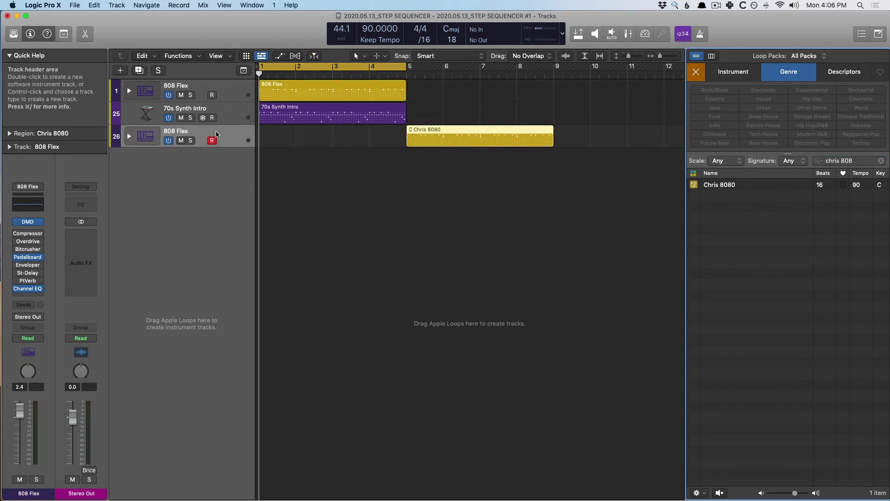
pyautogui.click(129, 138)
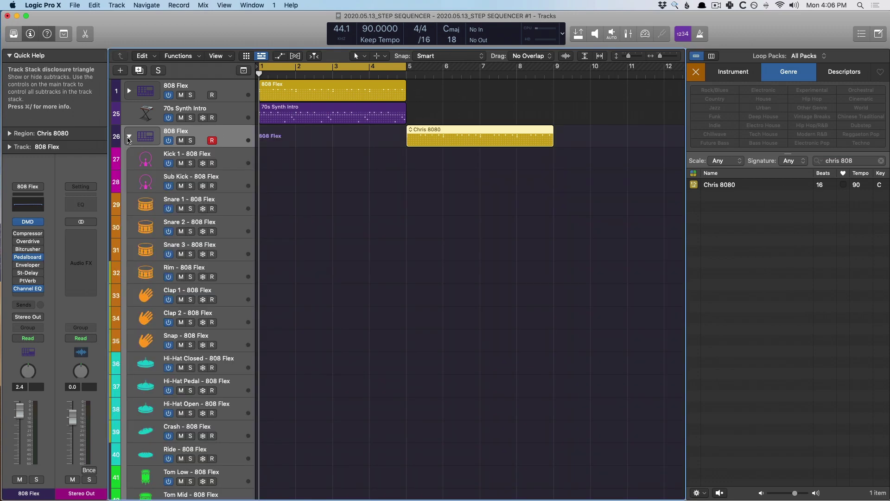
pyautogui.click(129, 137)
pyautogui.doubleClick(414, 128)
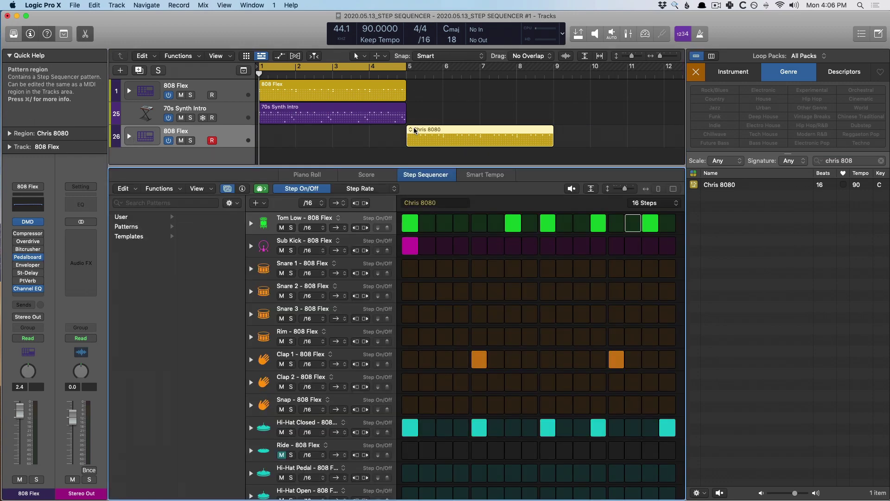